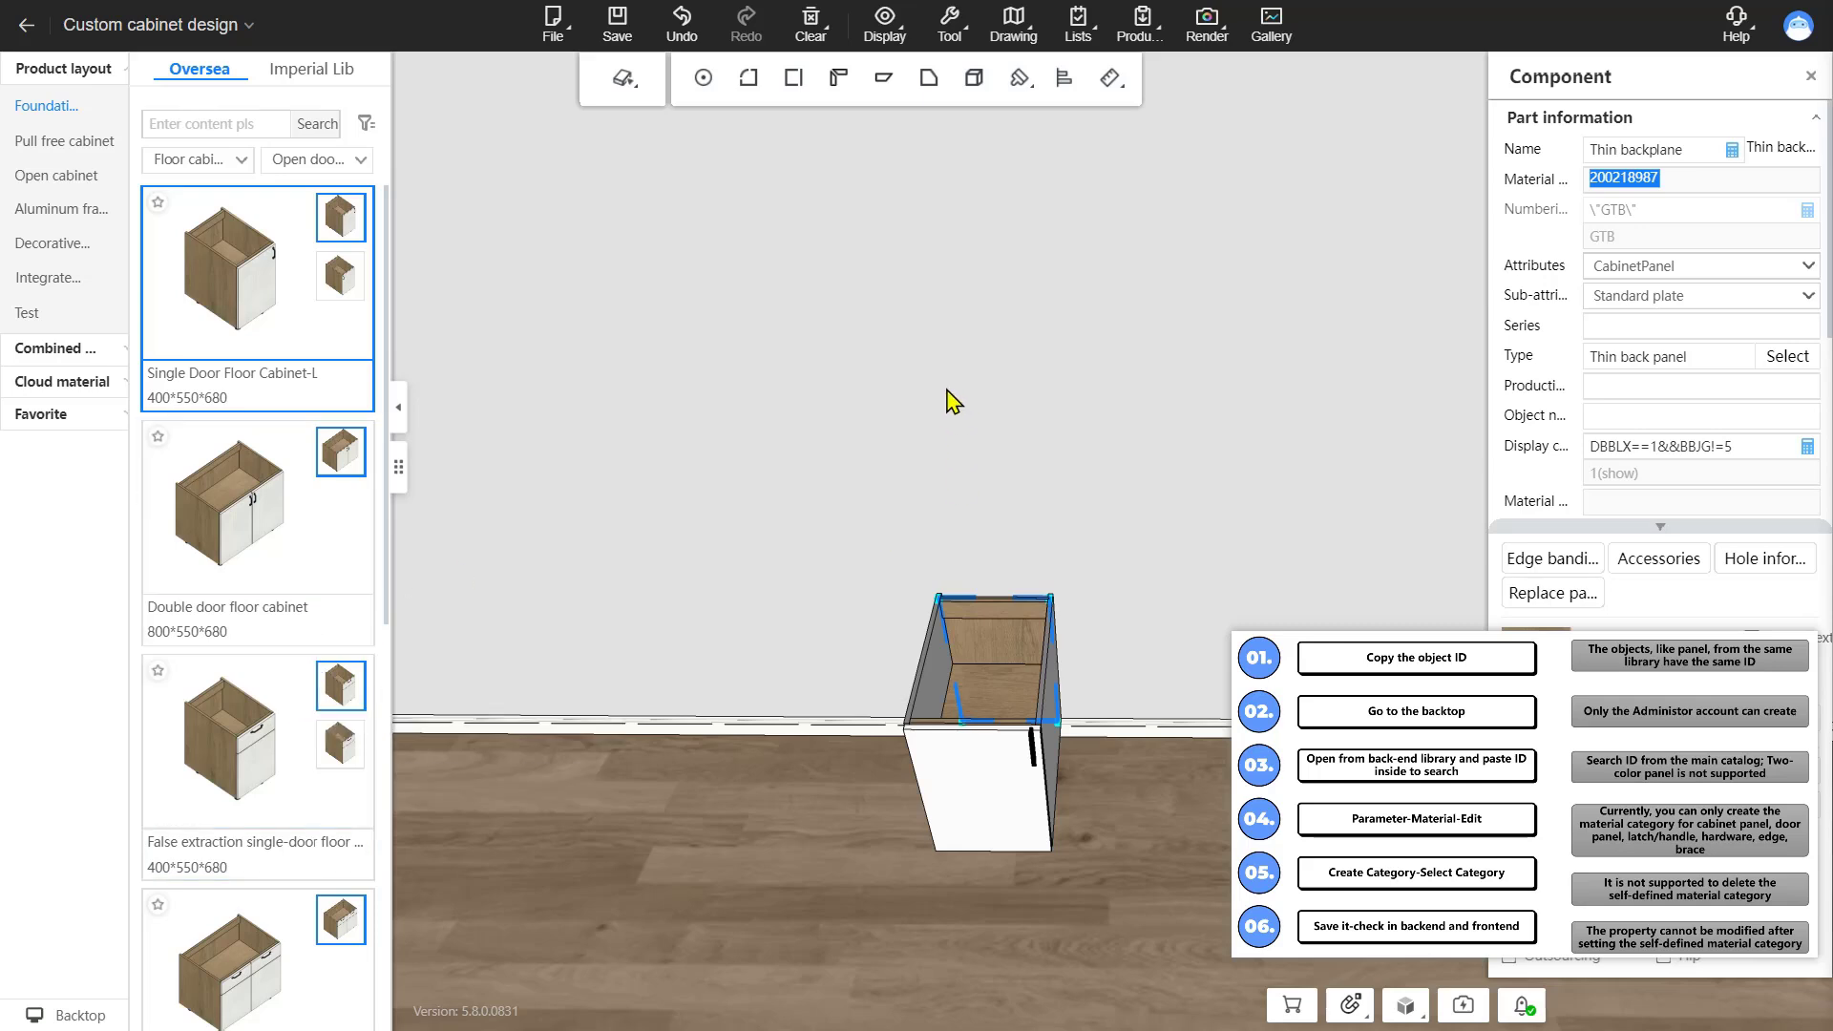
# Place an 800*550*680 Double door floor cabinet on the floor to the right of the single-door cabinet
pyautogui.click(1024, 442)
pyautogui.click(1102, 493)
pyautogui.press('s')
pyautogui.press('d')
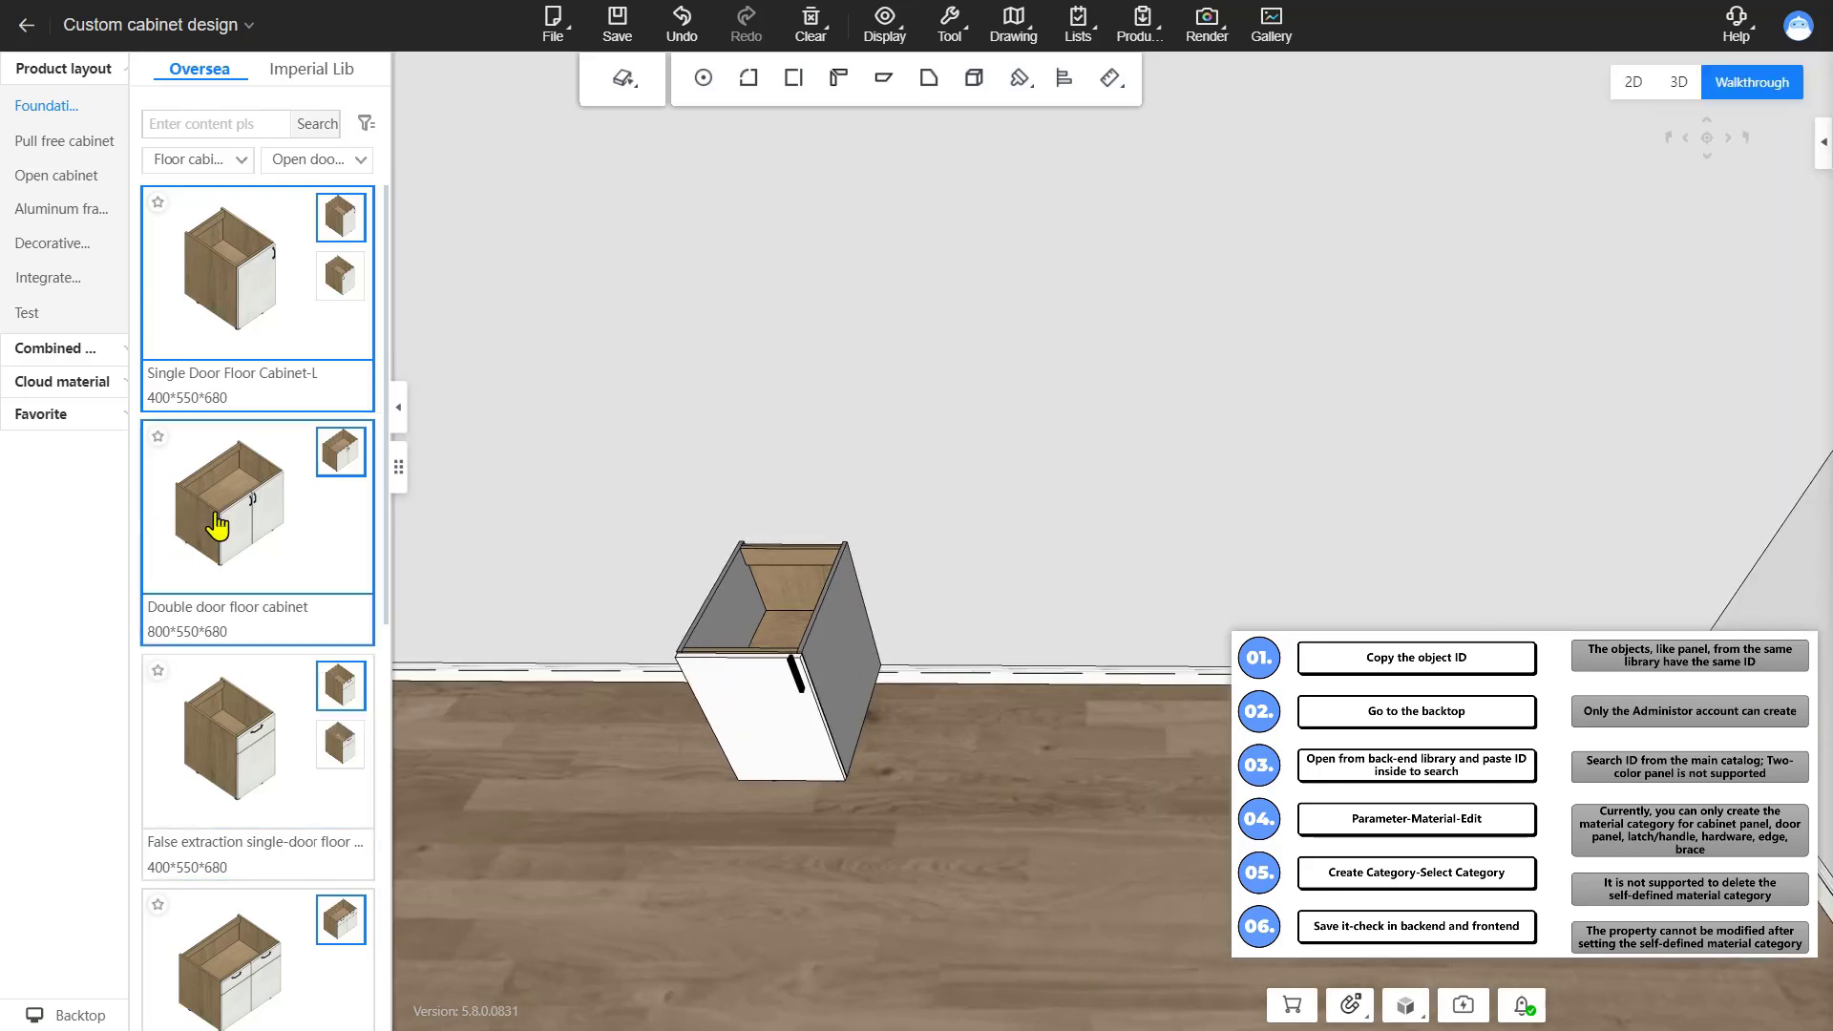
pyautogui.click(1062, 606)
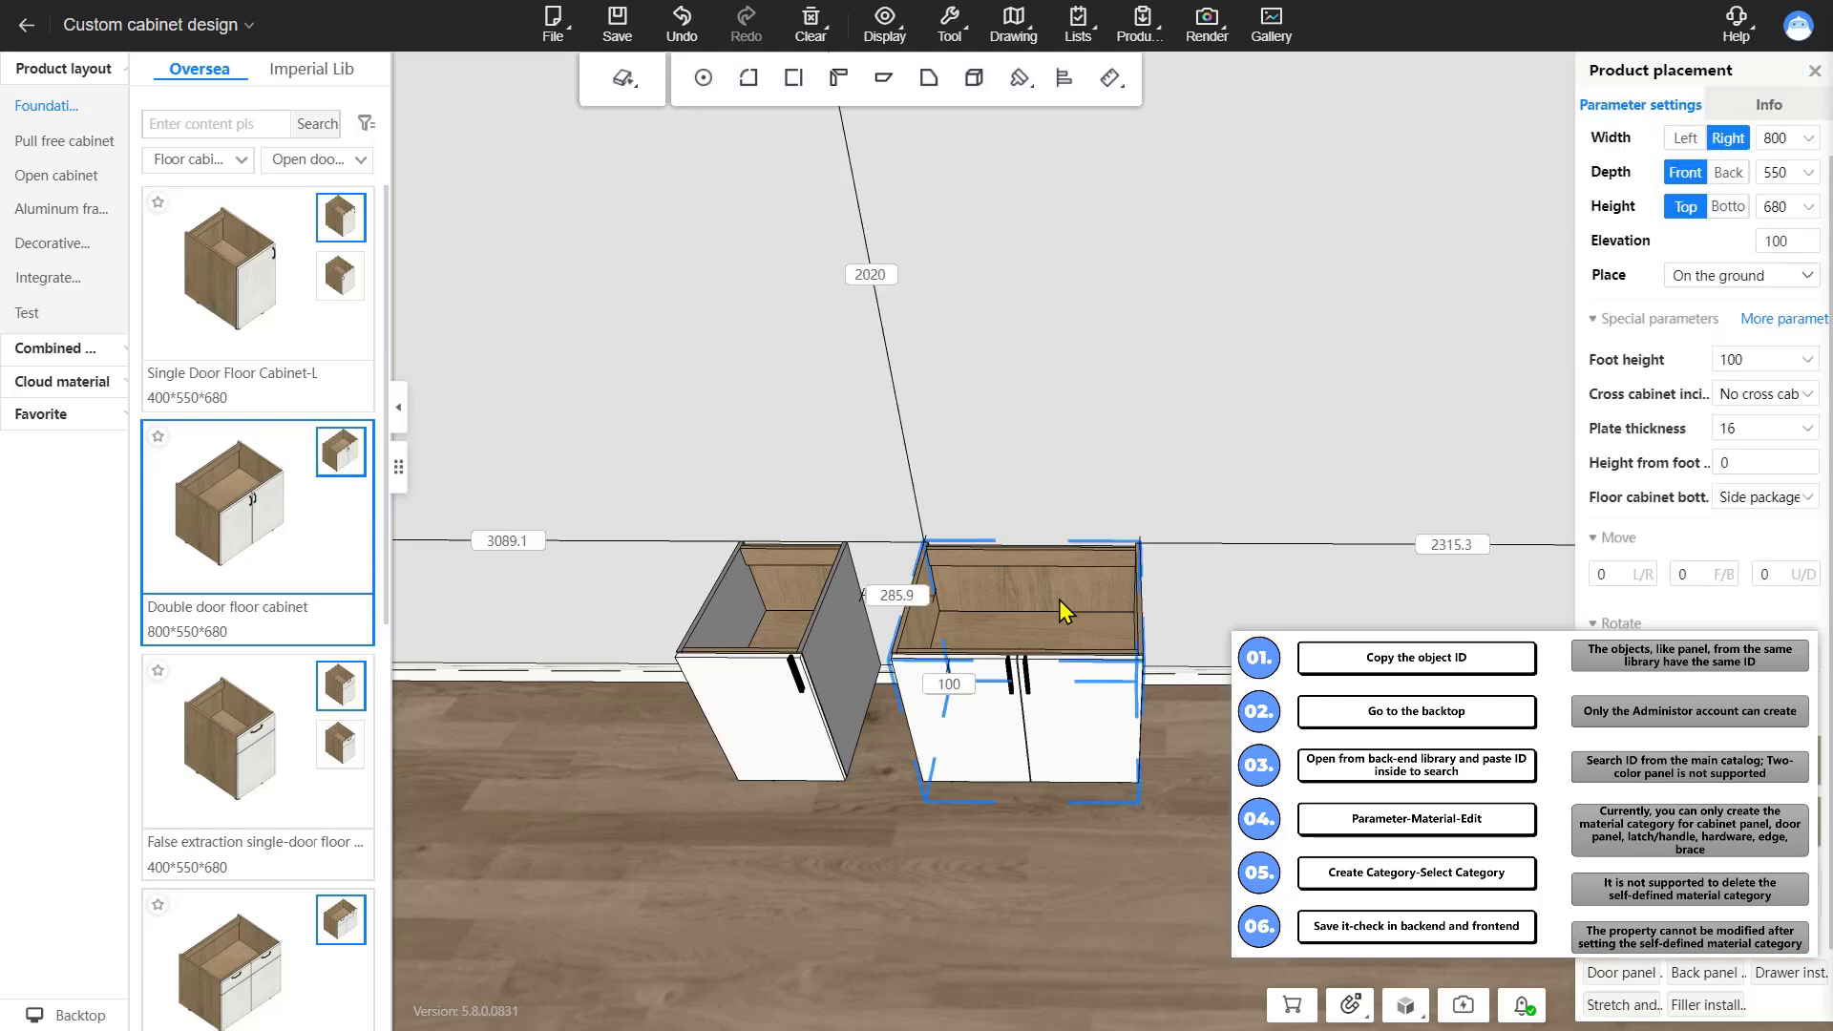
# Check the material IDs of both cabinets' right side panels and of the single-door cabinet's thin back panel
pyautogui.doubleClick(840, 655)
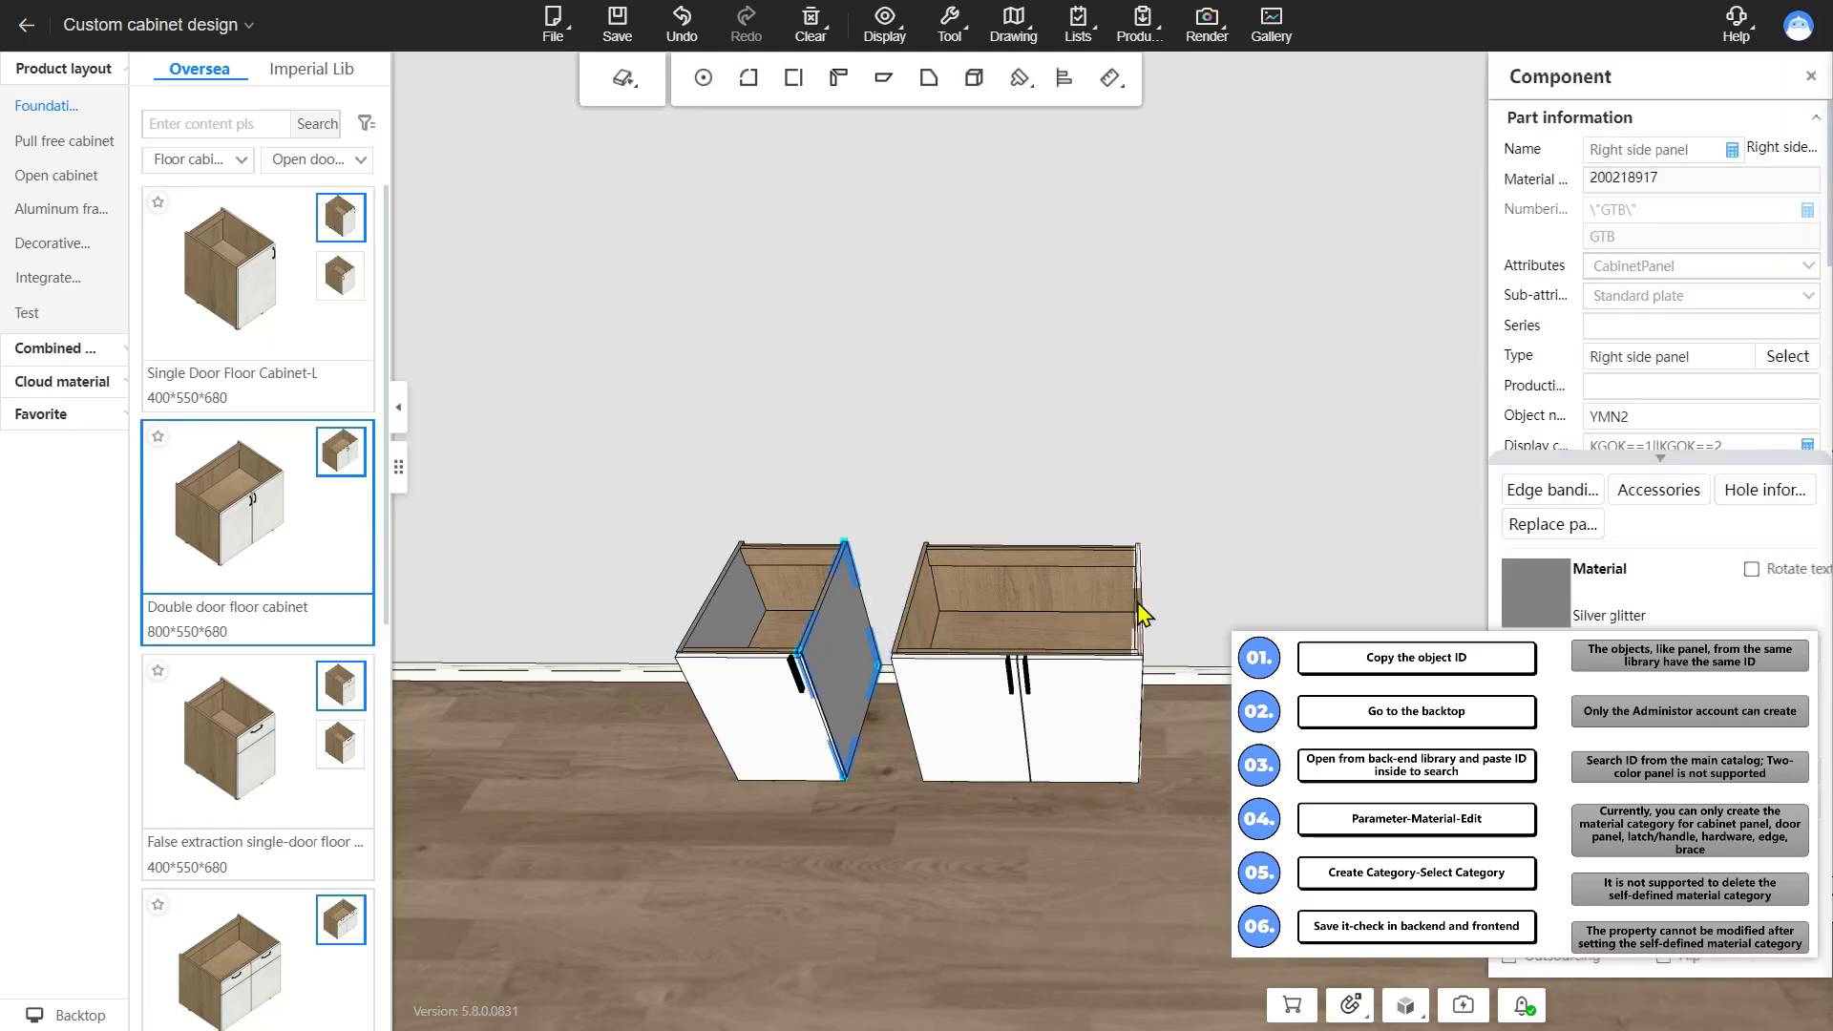
pyautogui.doubleClick(1138, 620)
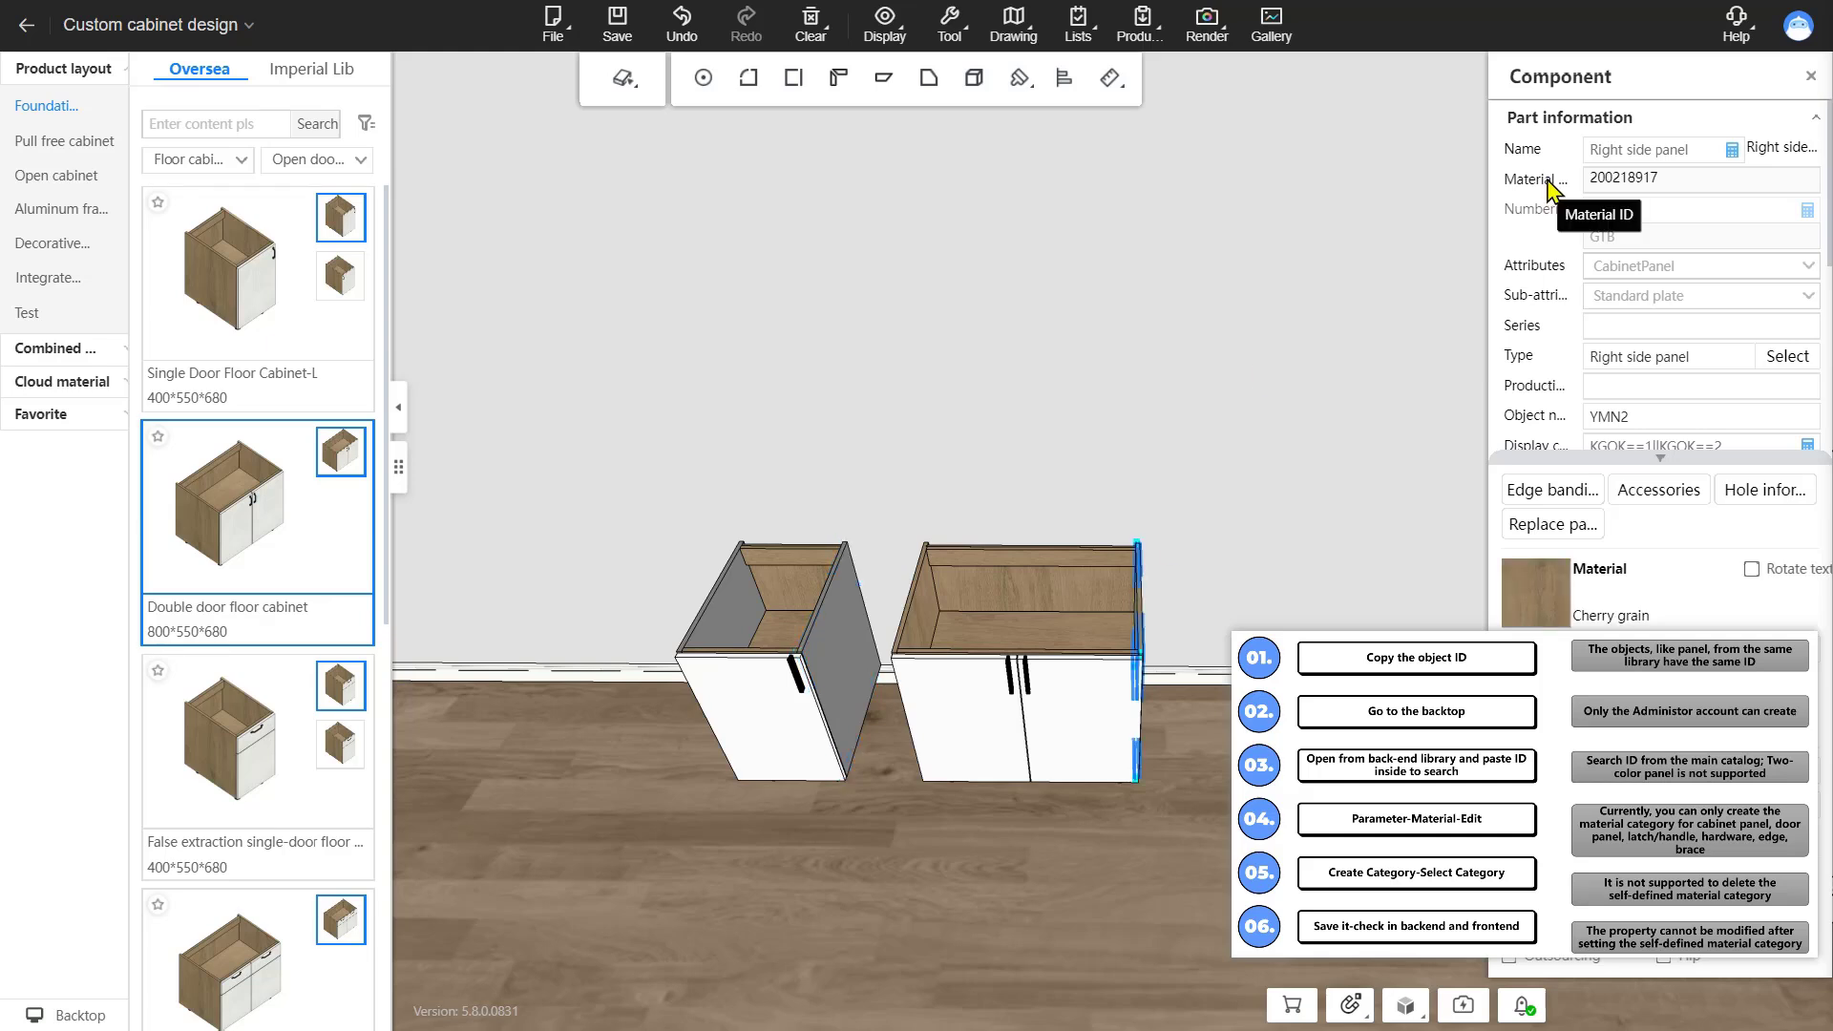
pyautogui.doubleClick(842, 661)
pyautogui.click(794, 596)
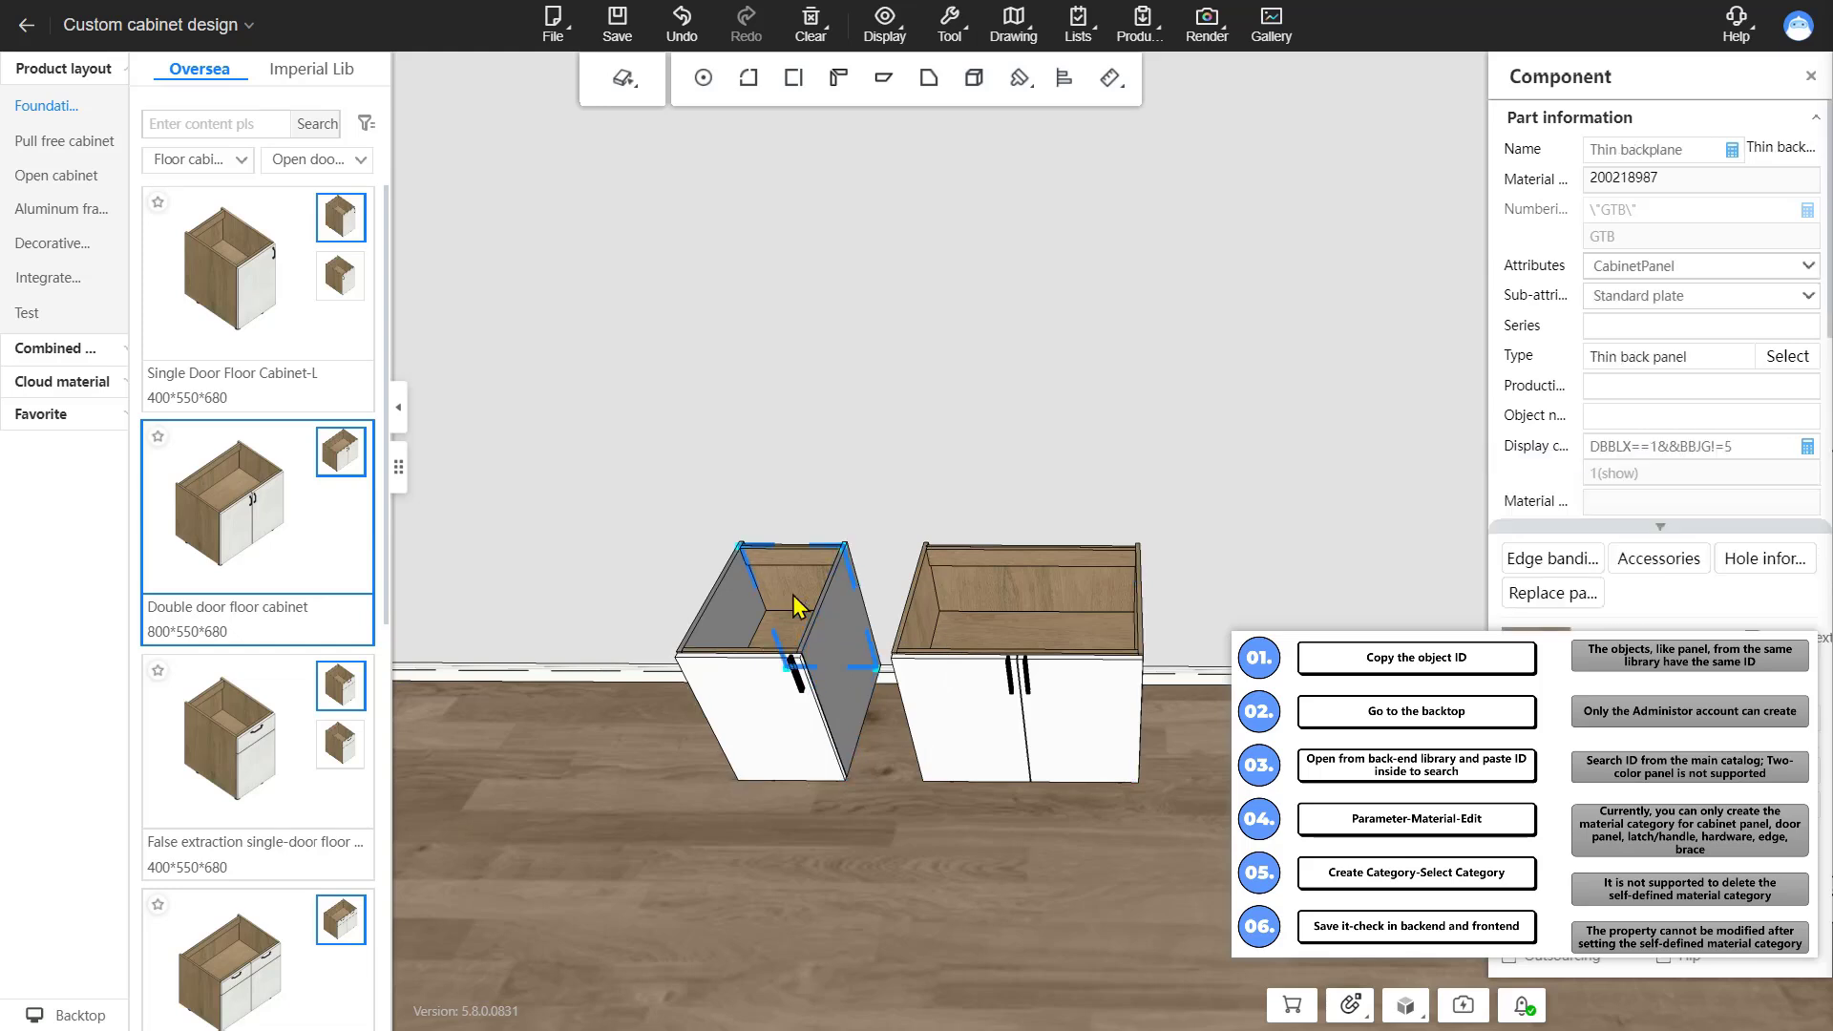
# Copy the material ID of the double-door cabinet's thin back panel
pyautogui.click(1091, 594)
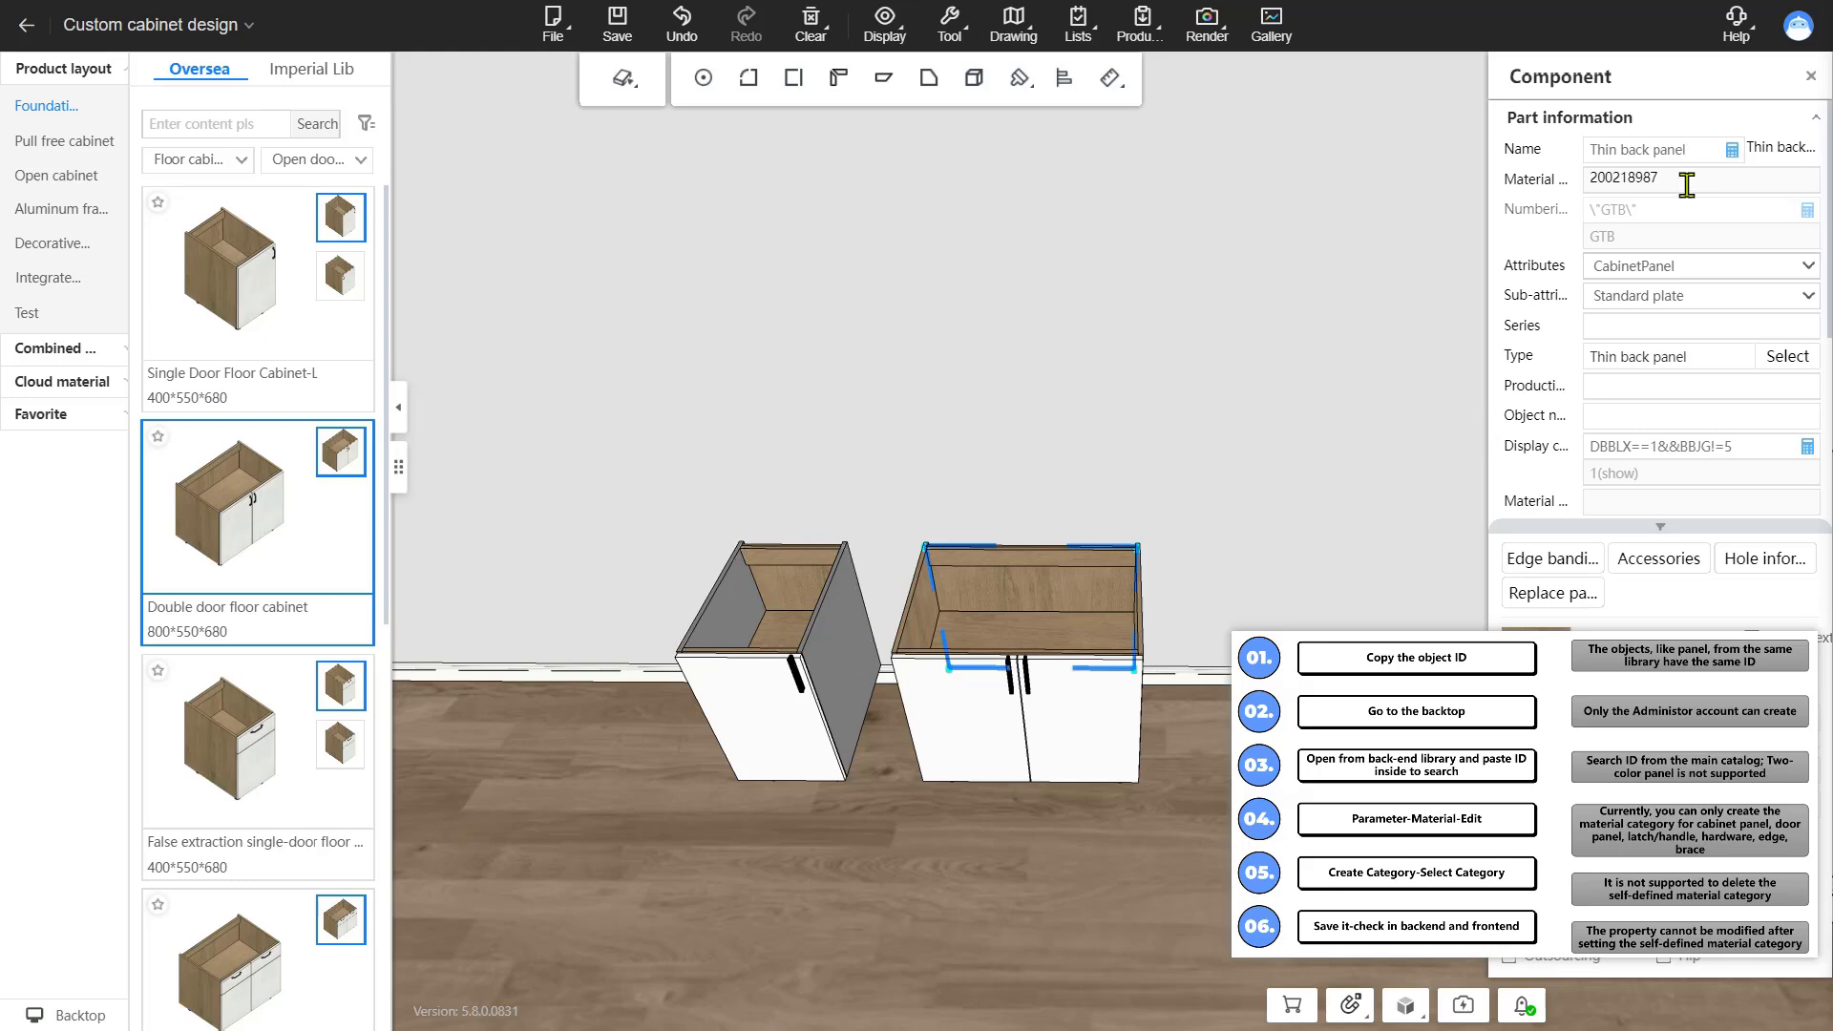
pyautogui.moveTo(1671, 179); pyautogui.dragTo(1510, 183)
pyautogui.hotkey('ctrl', 'c')
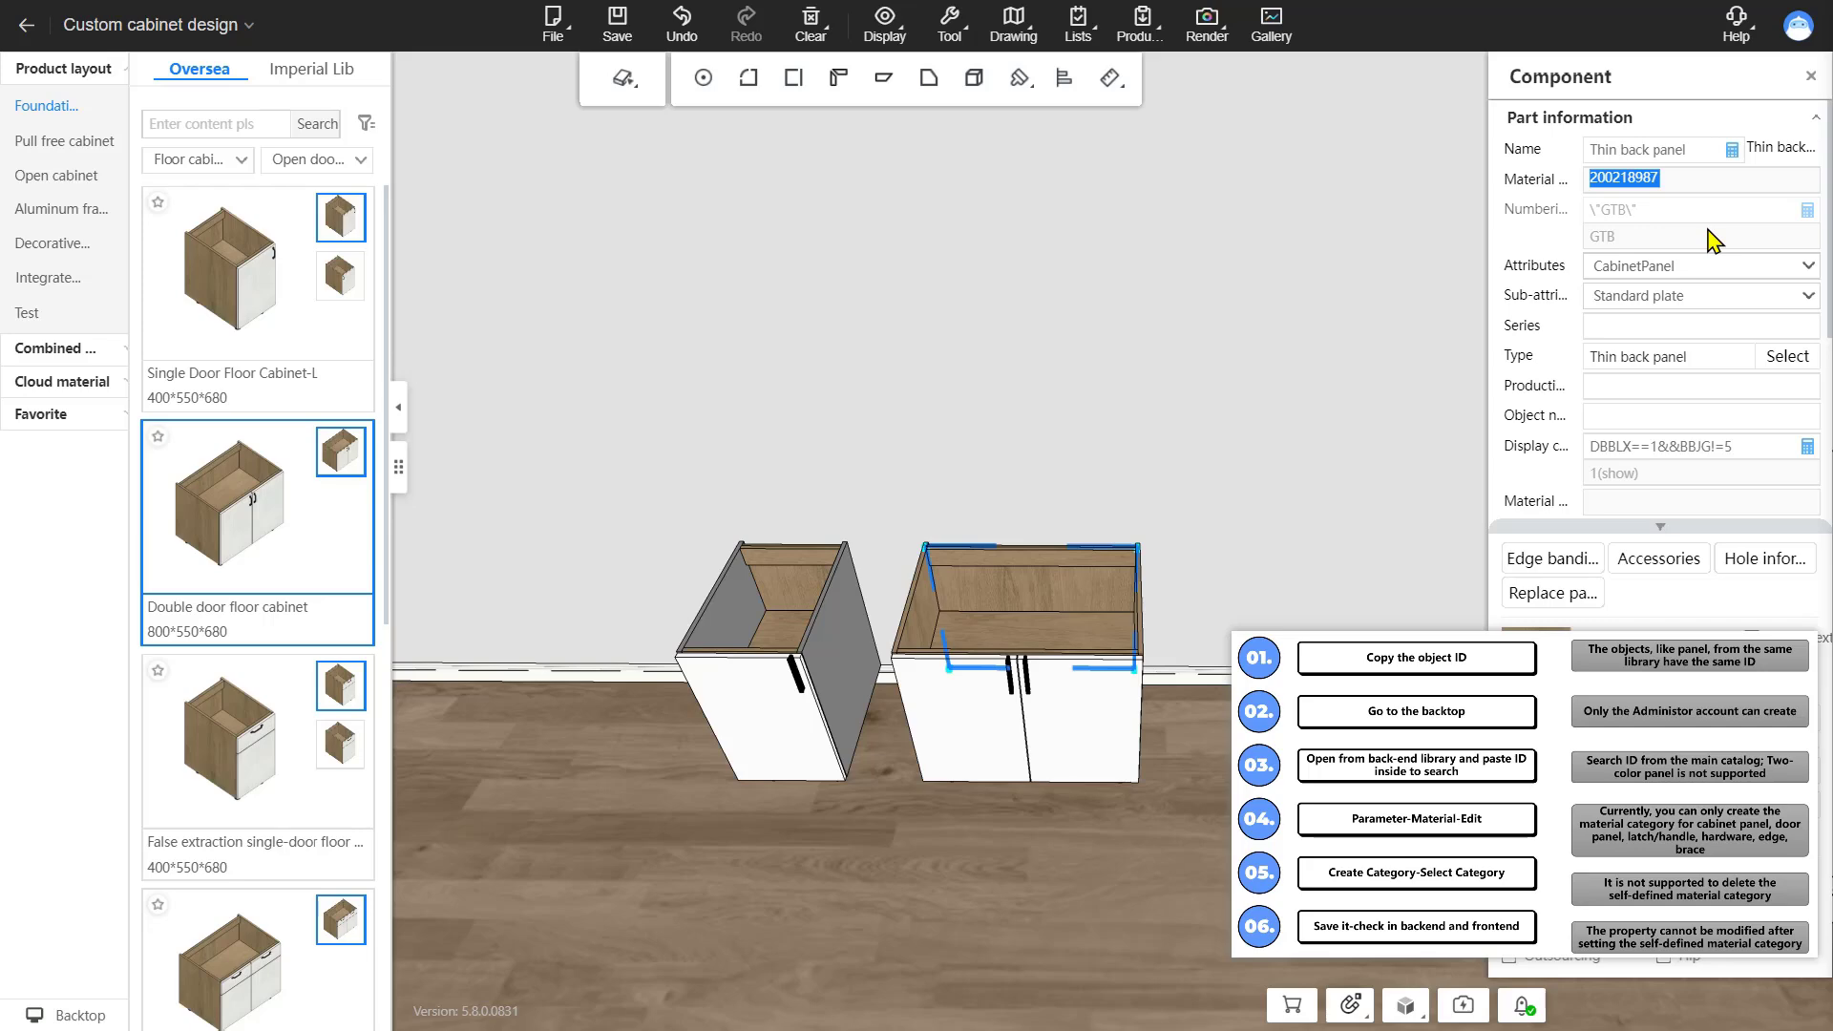
# Switch to the cabinet design backstage and open the thin back panel with ID 200218987 from the back-end library
pyautogui.click(70, 1012)
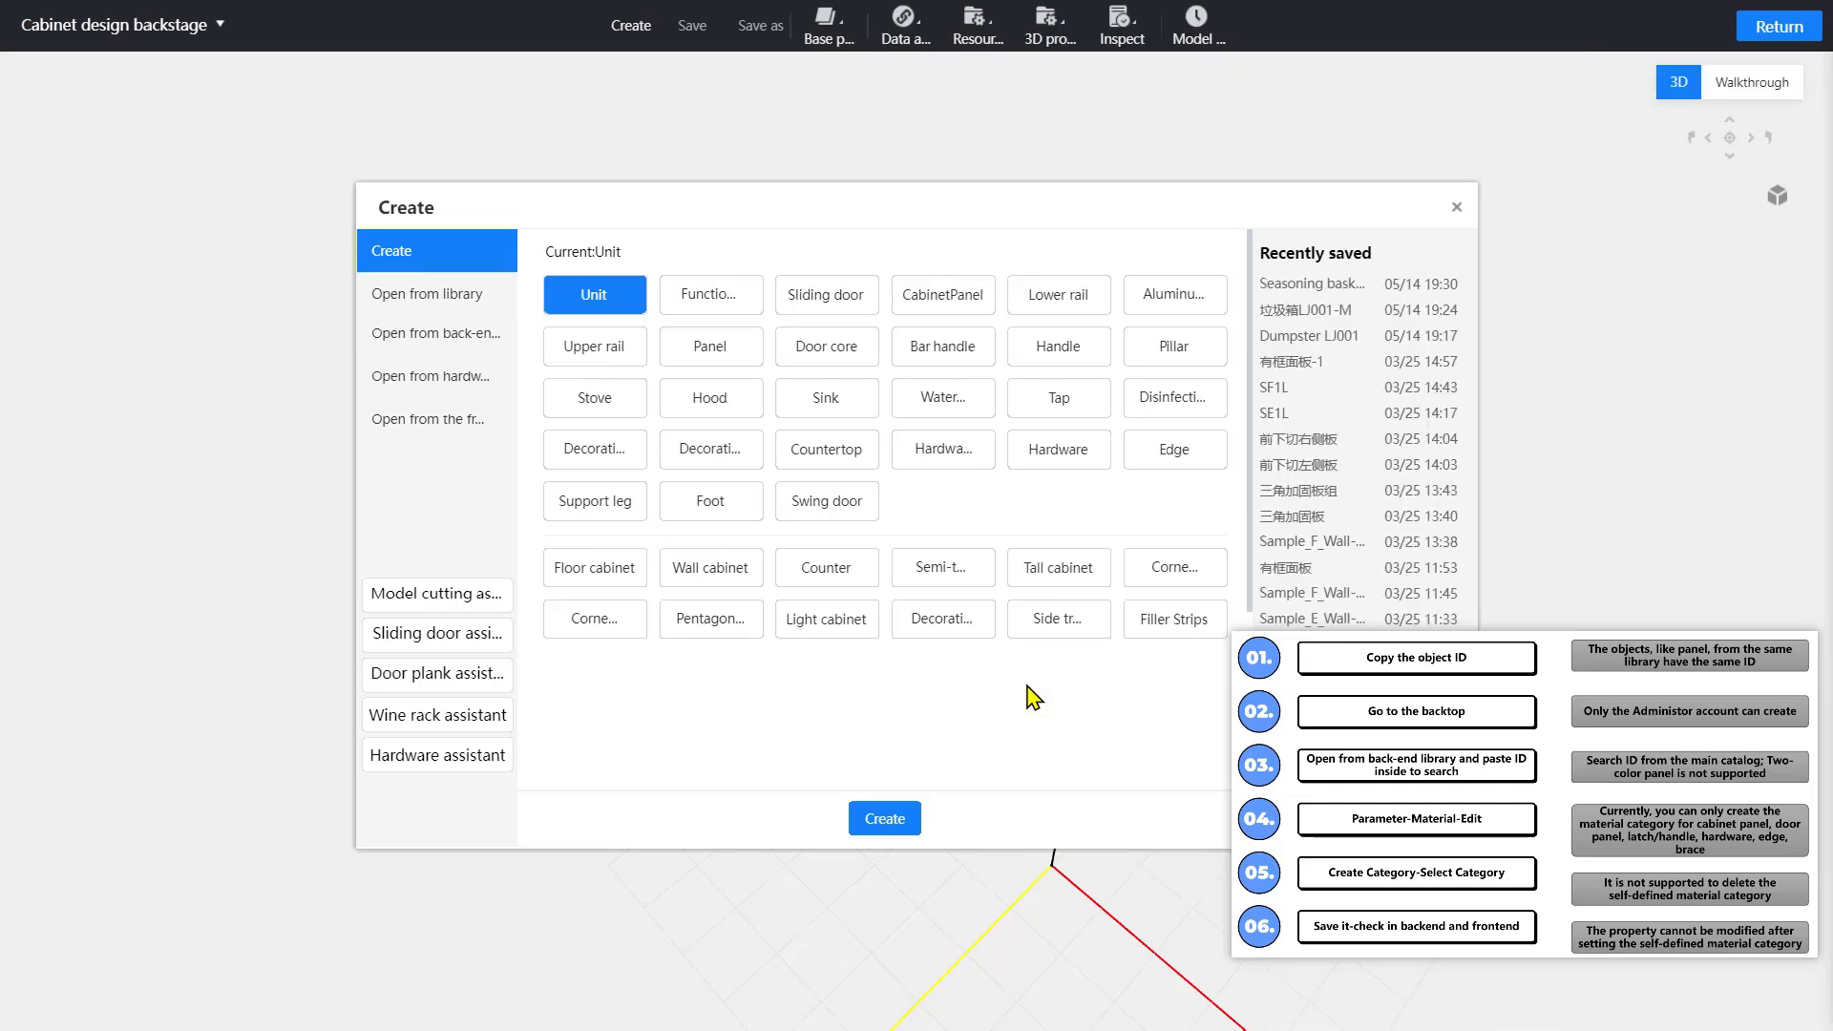
pyautogui.click(446, 340)
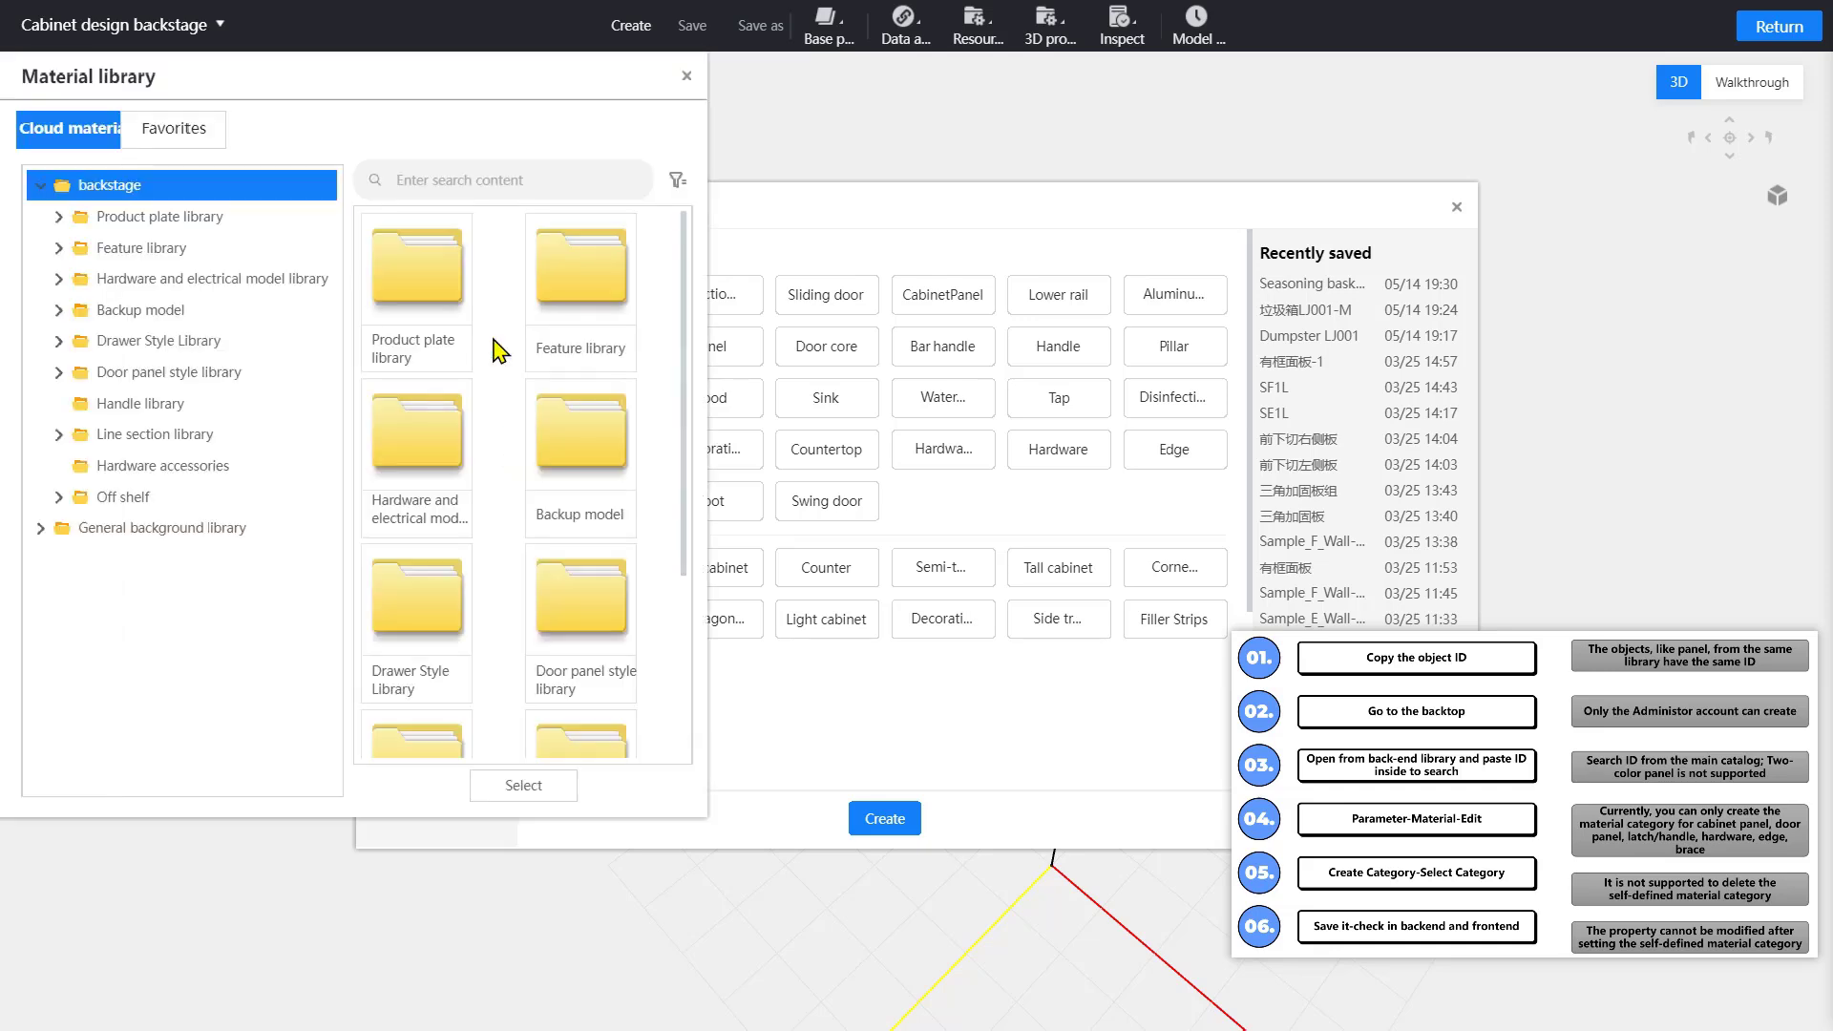
pyautogui.click(530, 181)
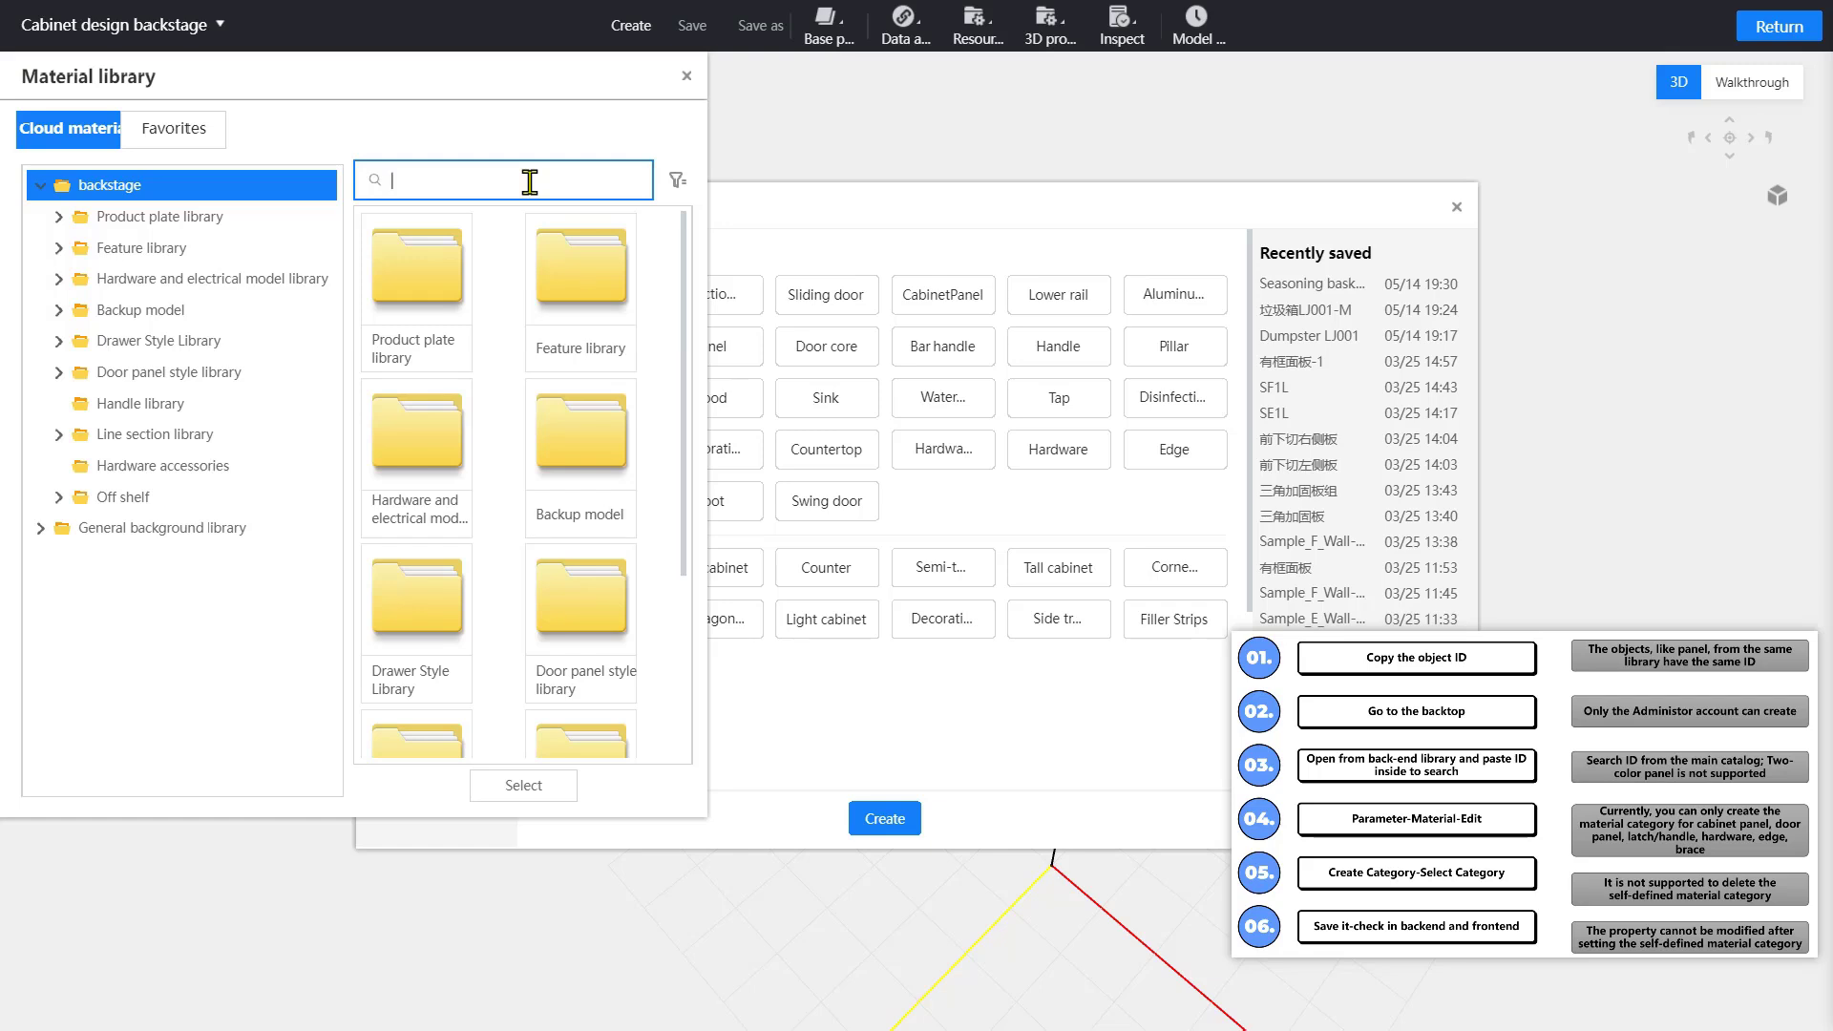
pyautogui.hotkey('ctrl', 'v')
pyautogui.press('Return')
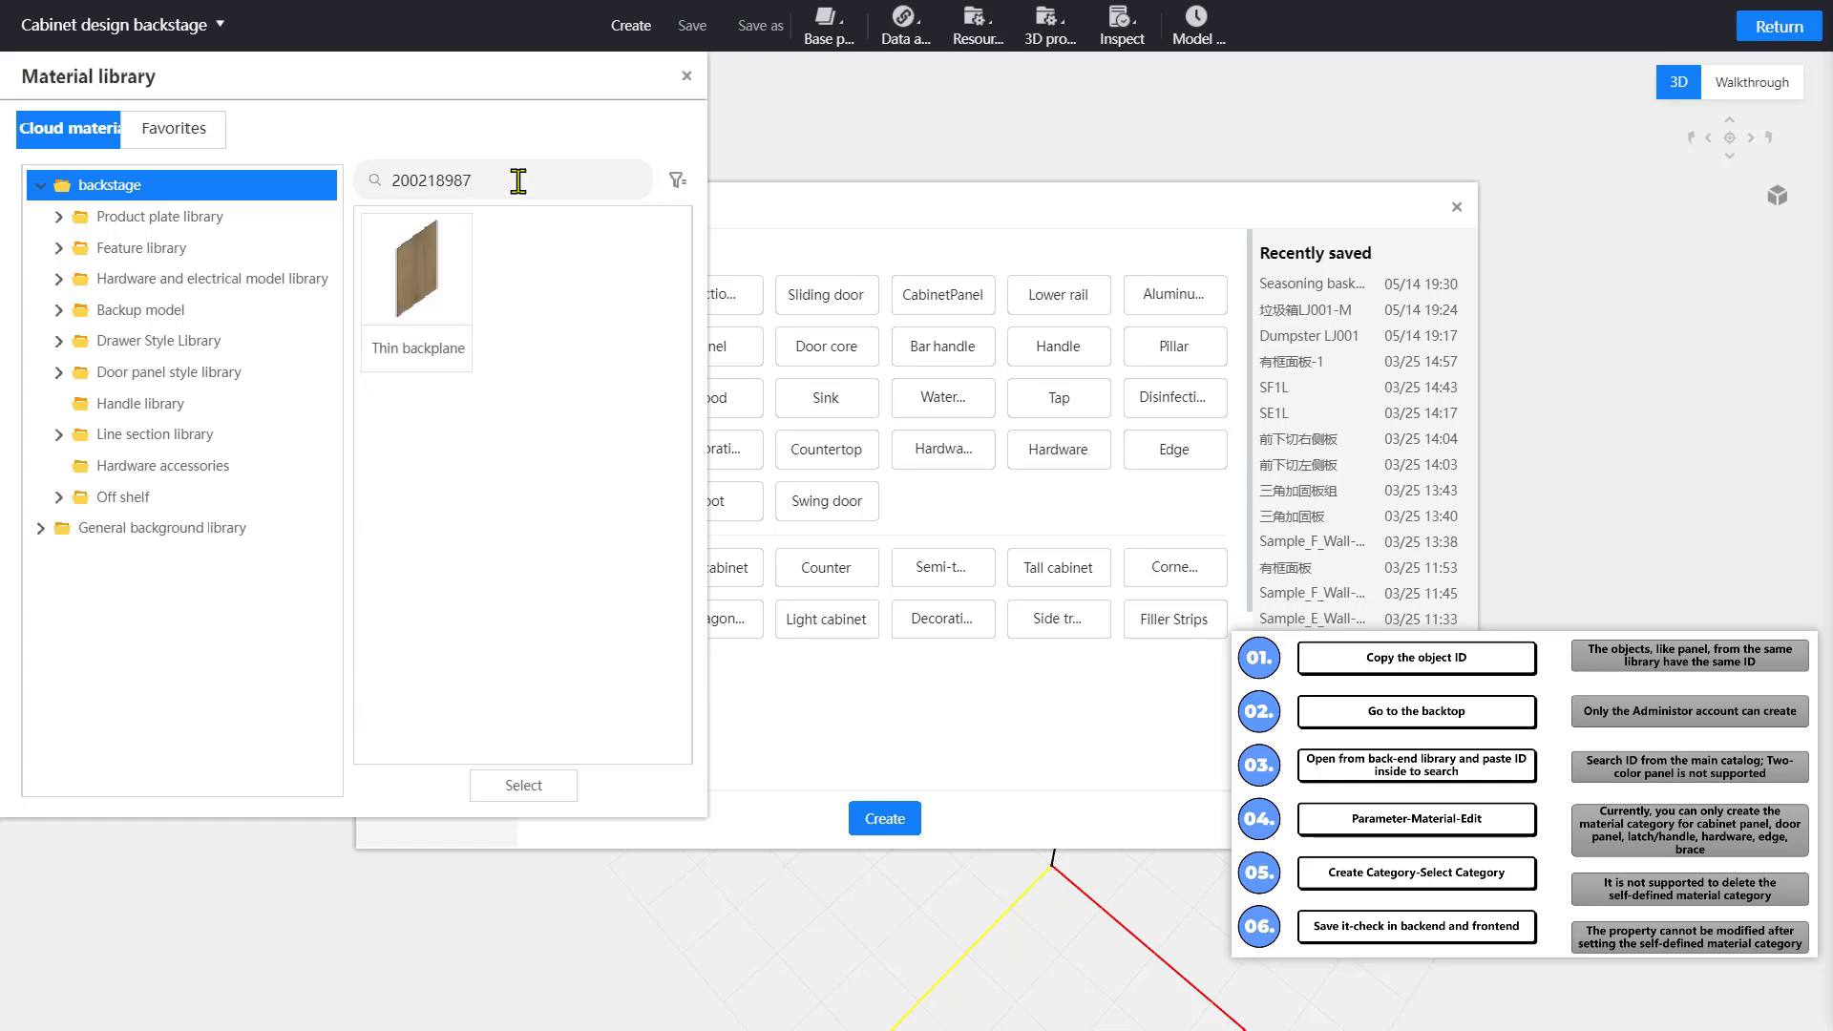
pyautogui.doubleClick(421, 296)
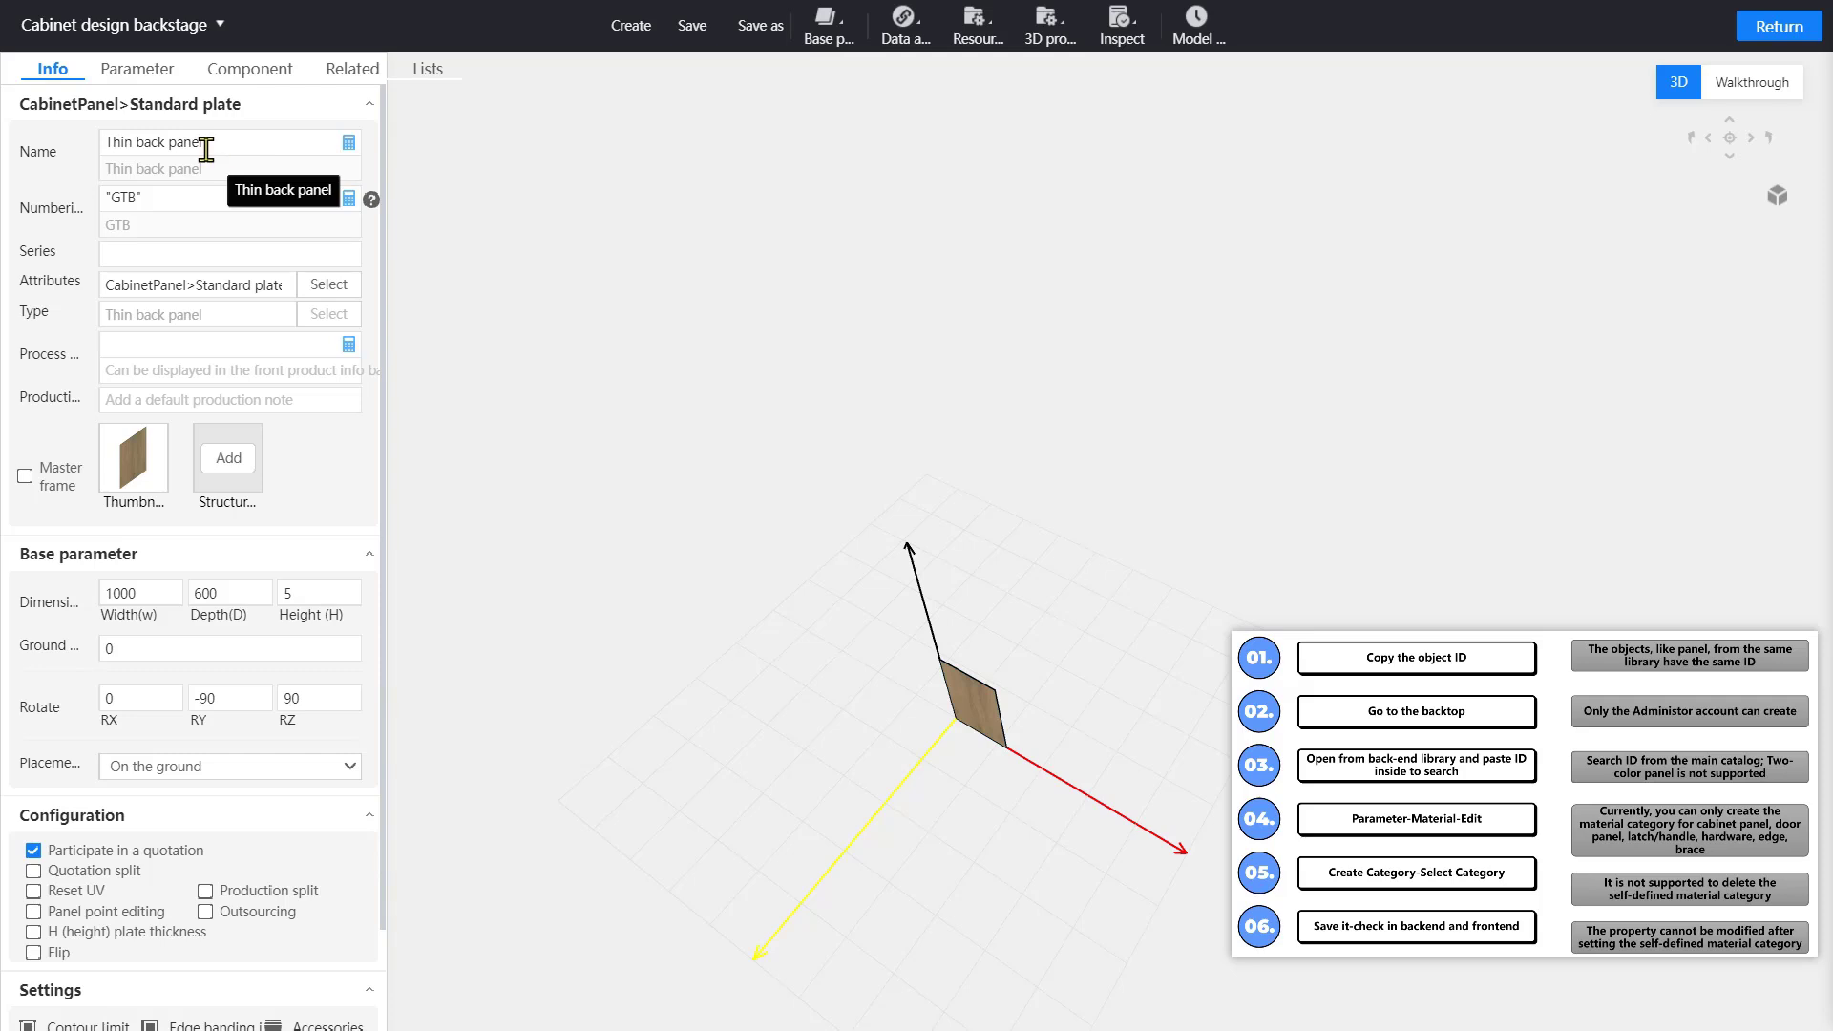
# Open the panel's MaterialCZ parameter for editing and bring up its material classification choices
pyautogui.click(169, 82)
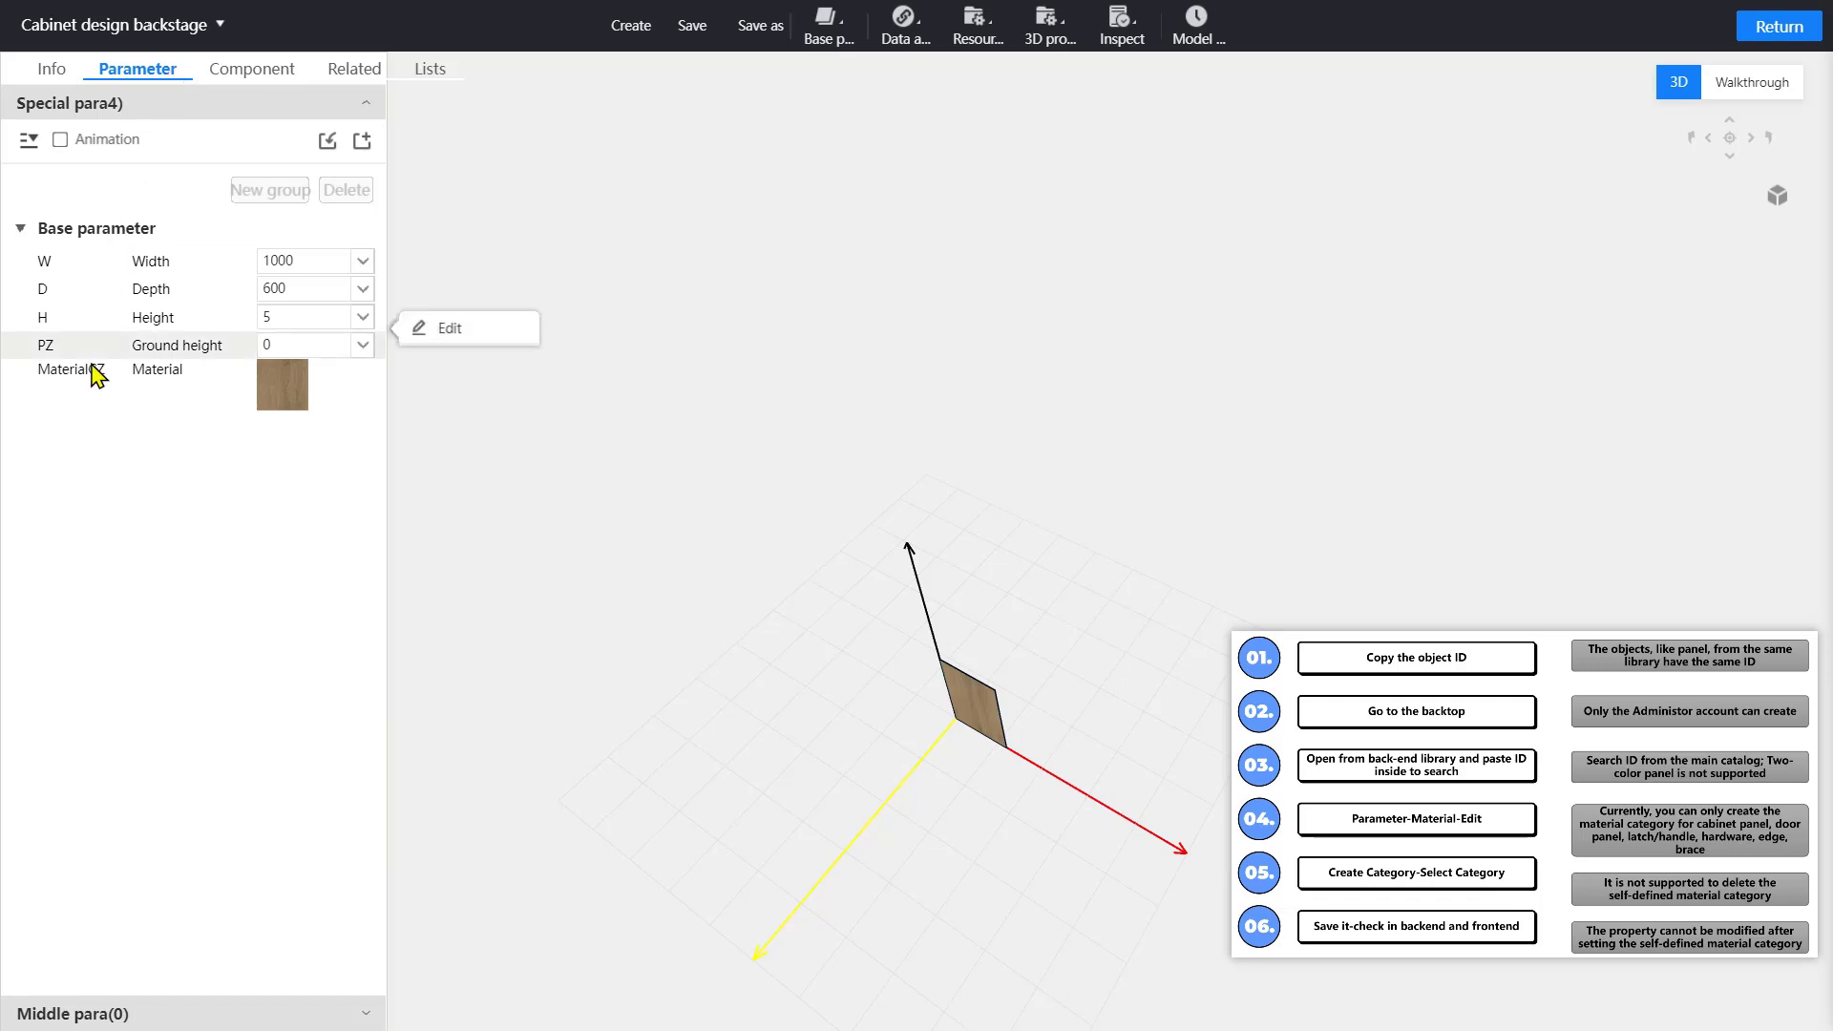
pyautogui.moveTo(90, 397)
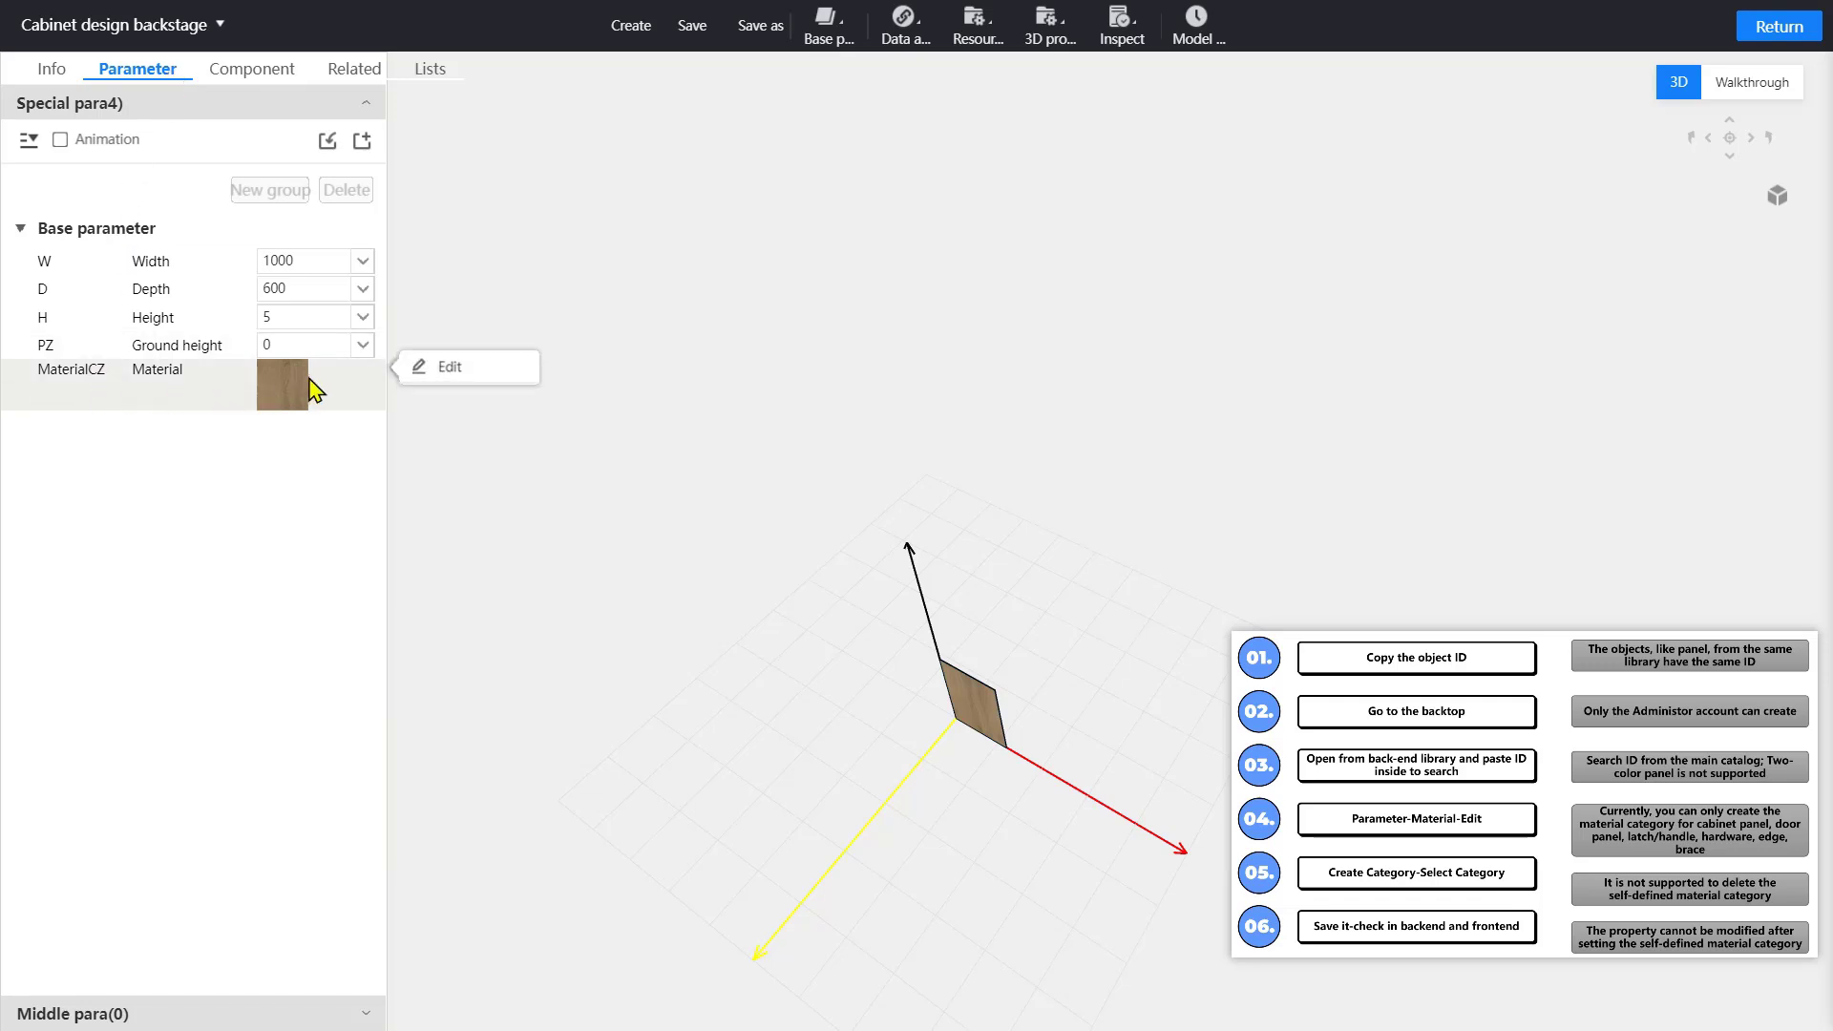
pyautogui.click(449, 368)
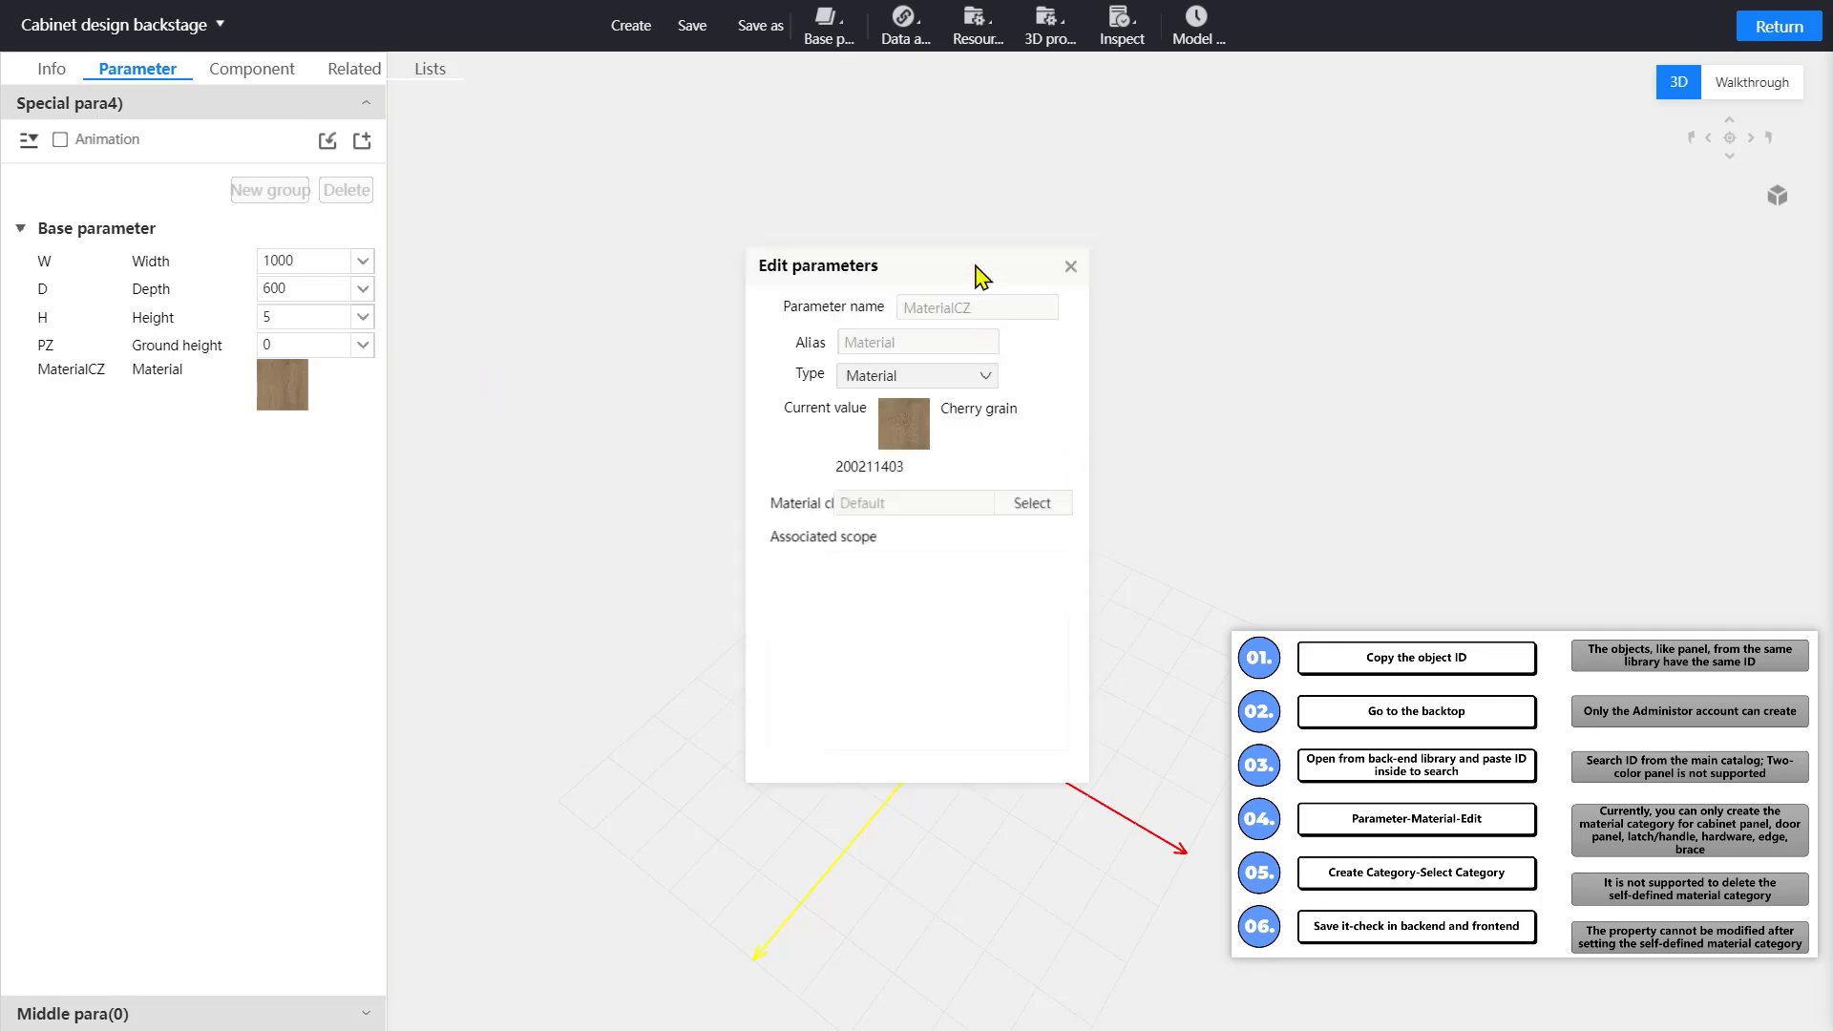
pyautogui.moveTo(983, 274); pyautogui.dragTo(782, 220)
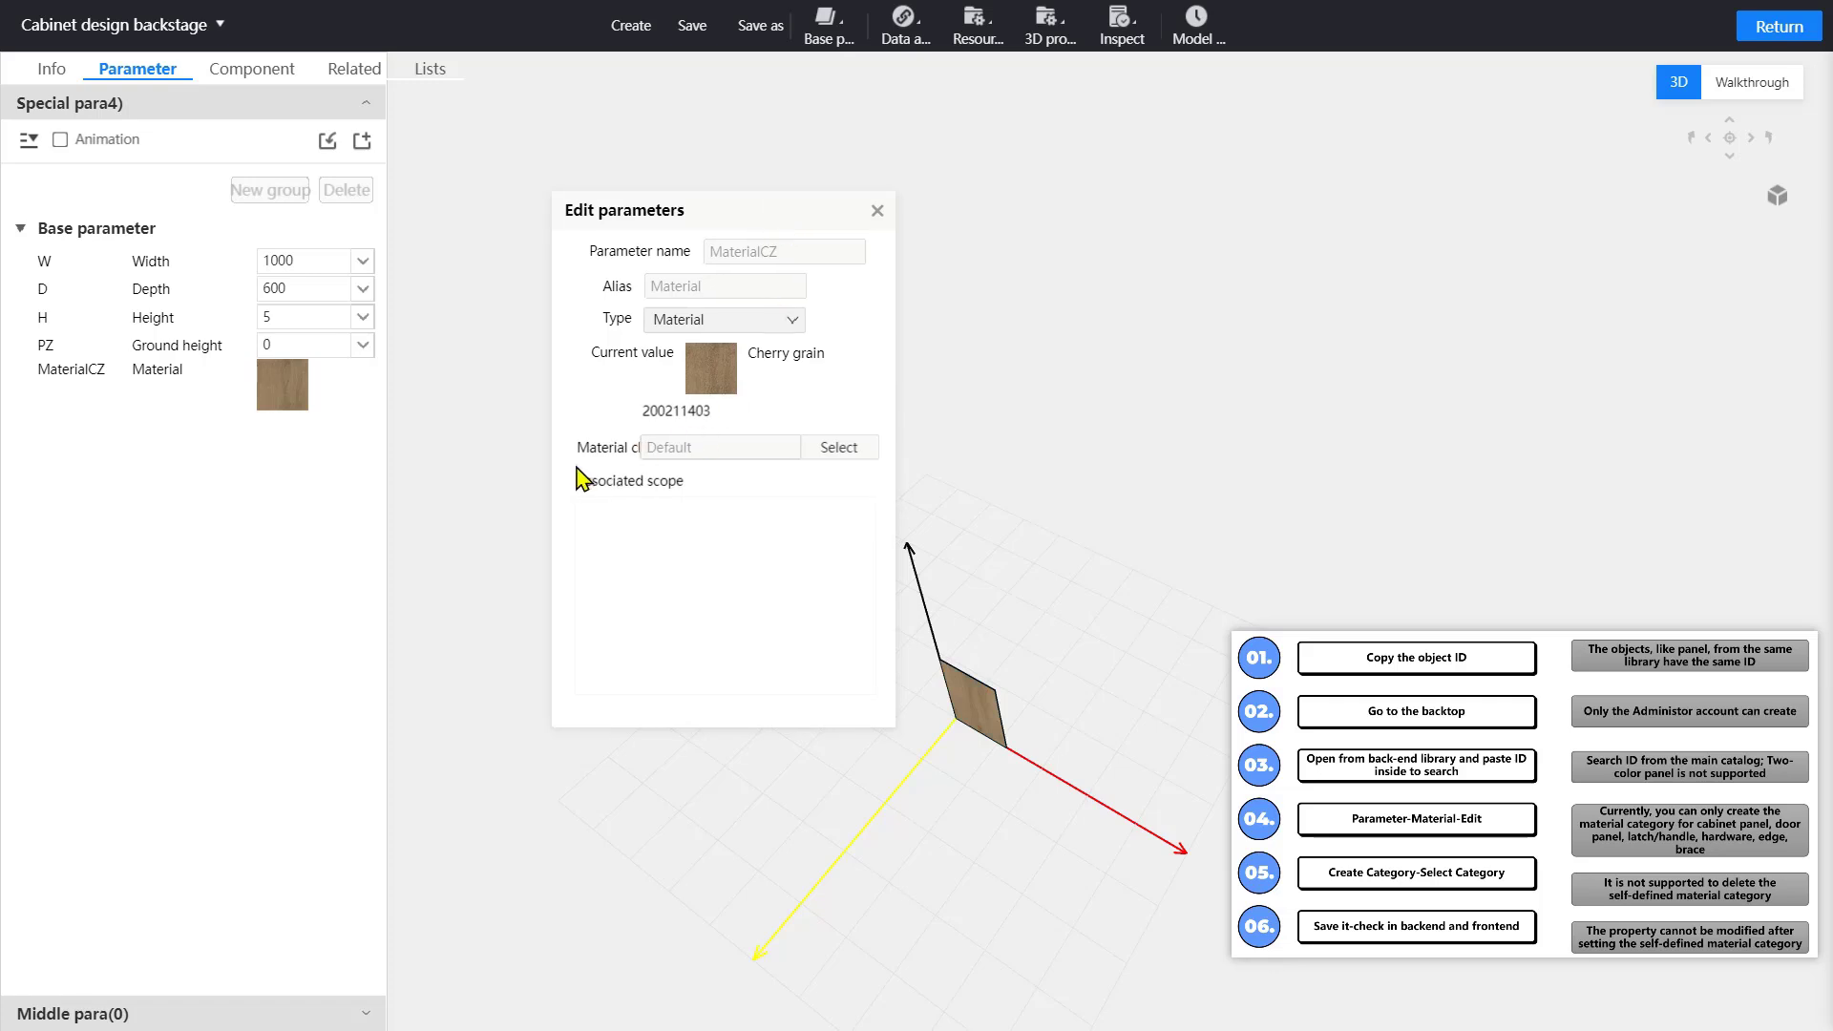
pyautogui.click(849, 449)
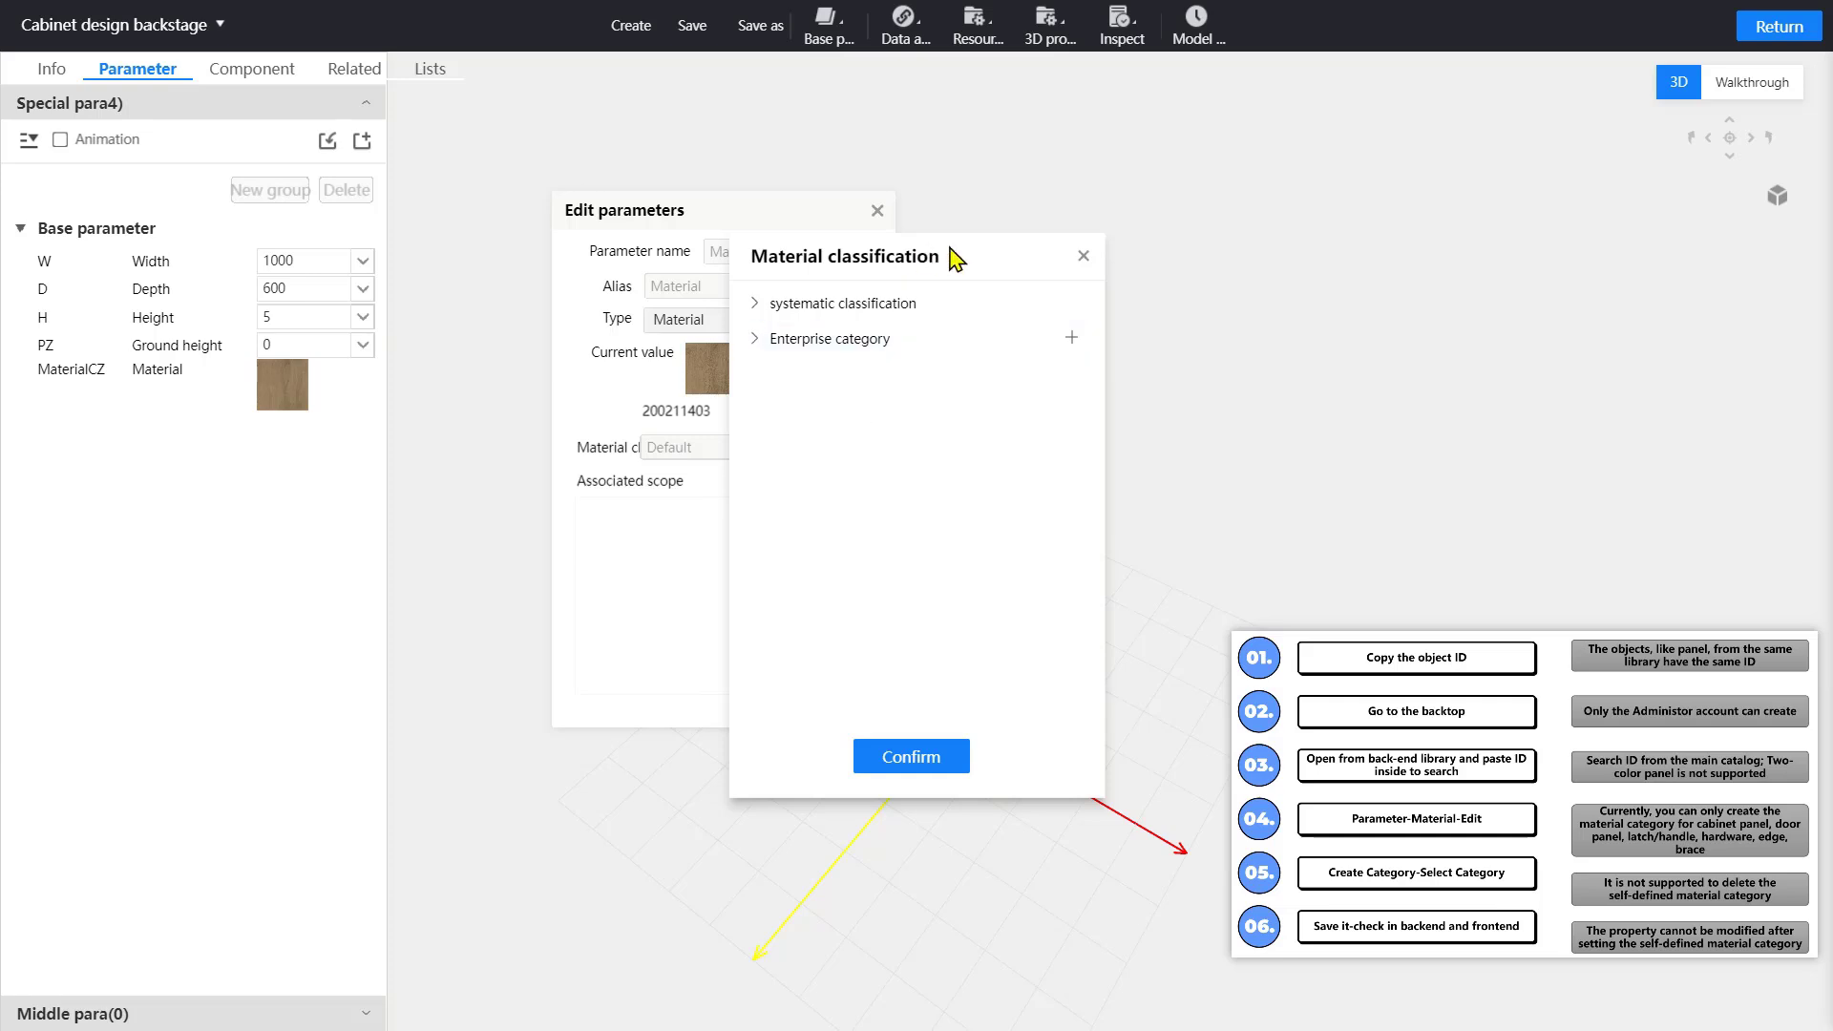
pyautogui.moveTo(979, 251); pyautogui.dragTo(1051, 189)
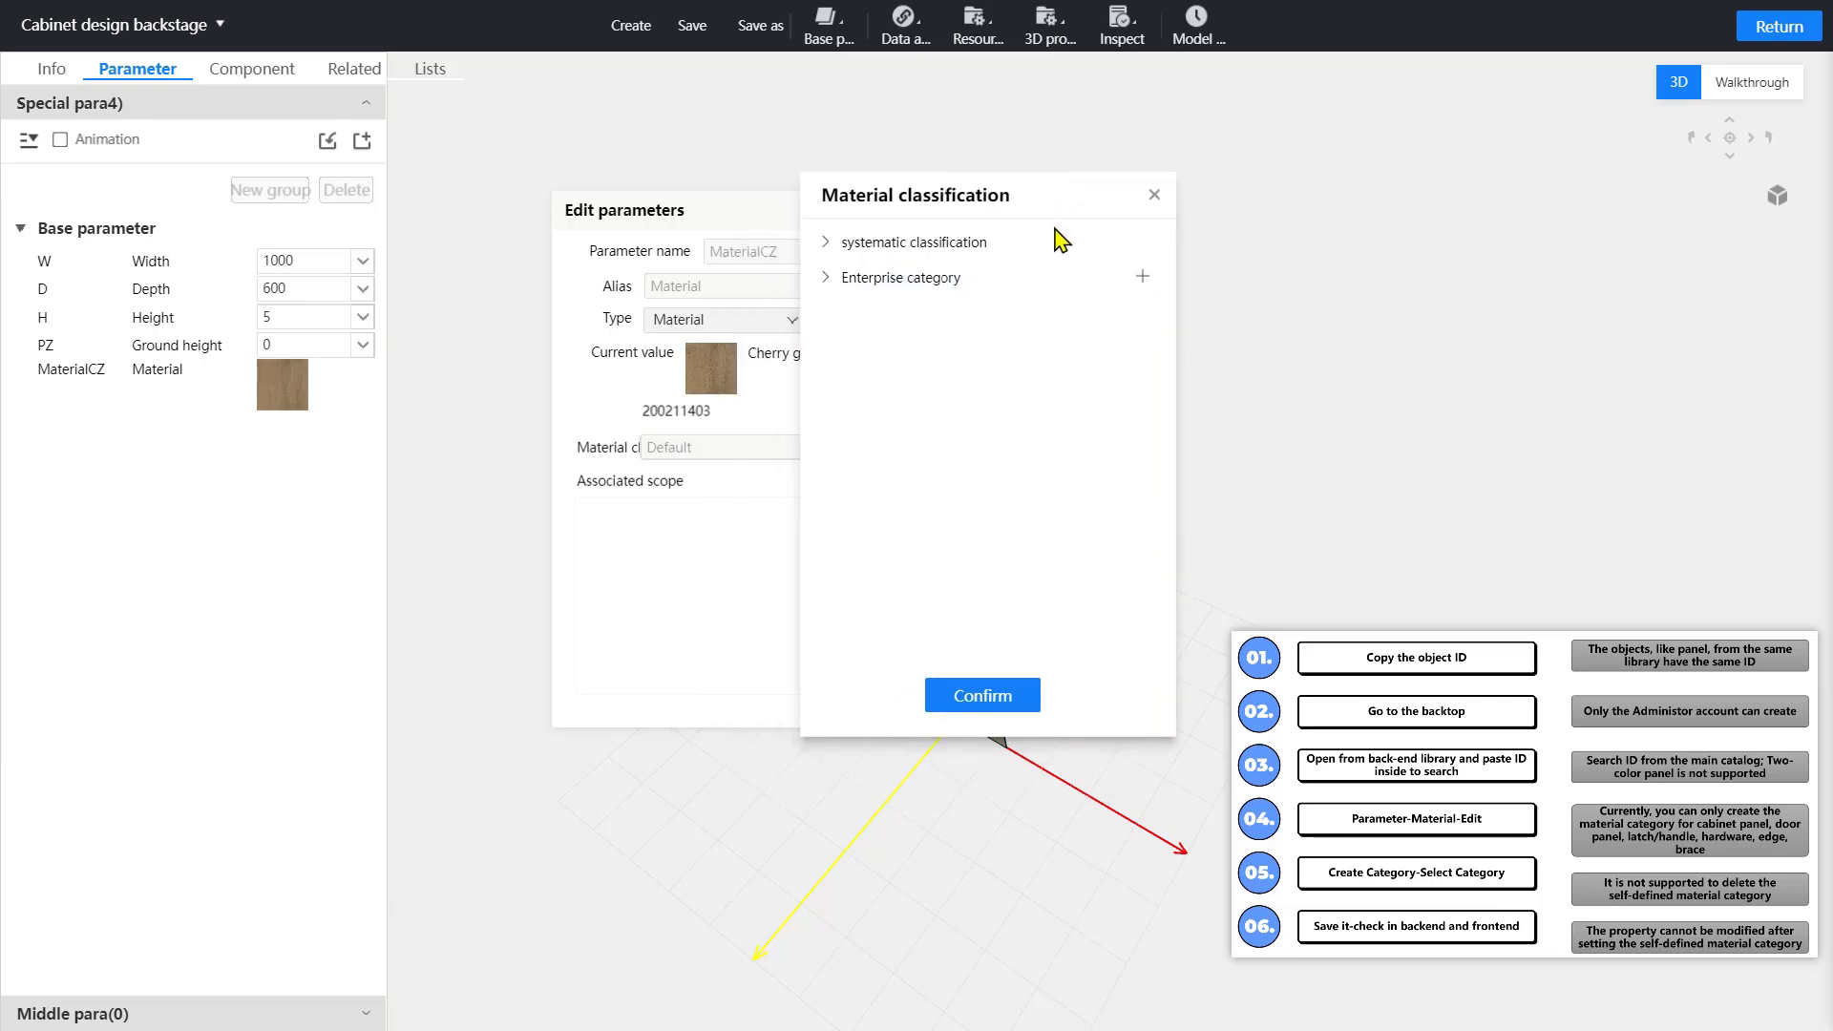
# Examine the material types under the systematic basic classification and the enterprise category self-de
pyautogui.click(948, 244)
pyautogui.click(979, 277)
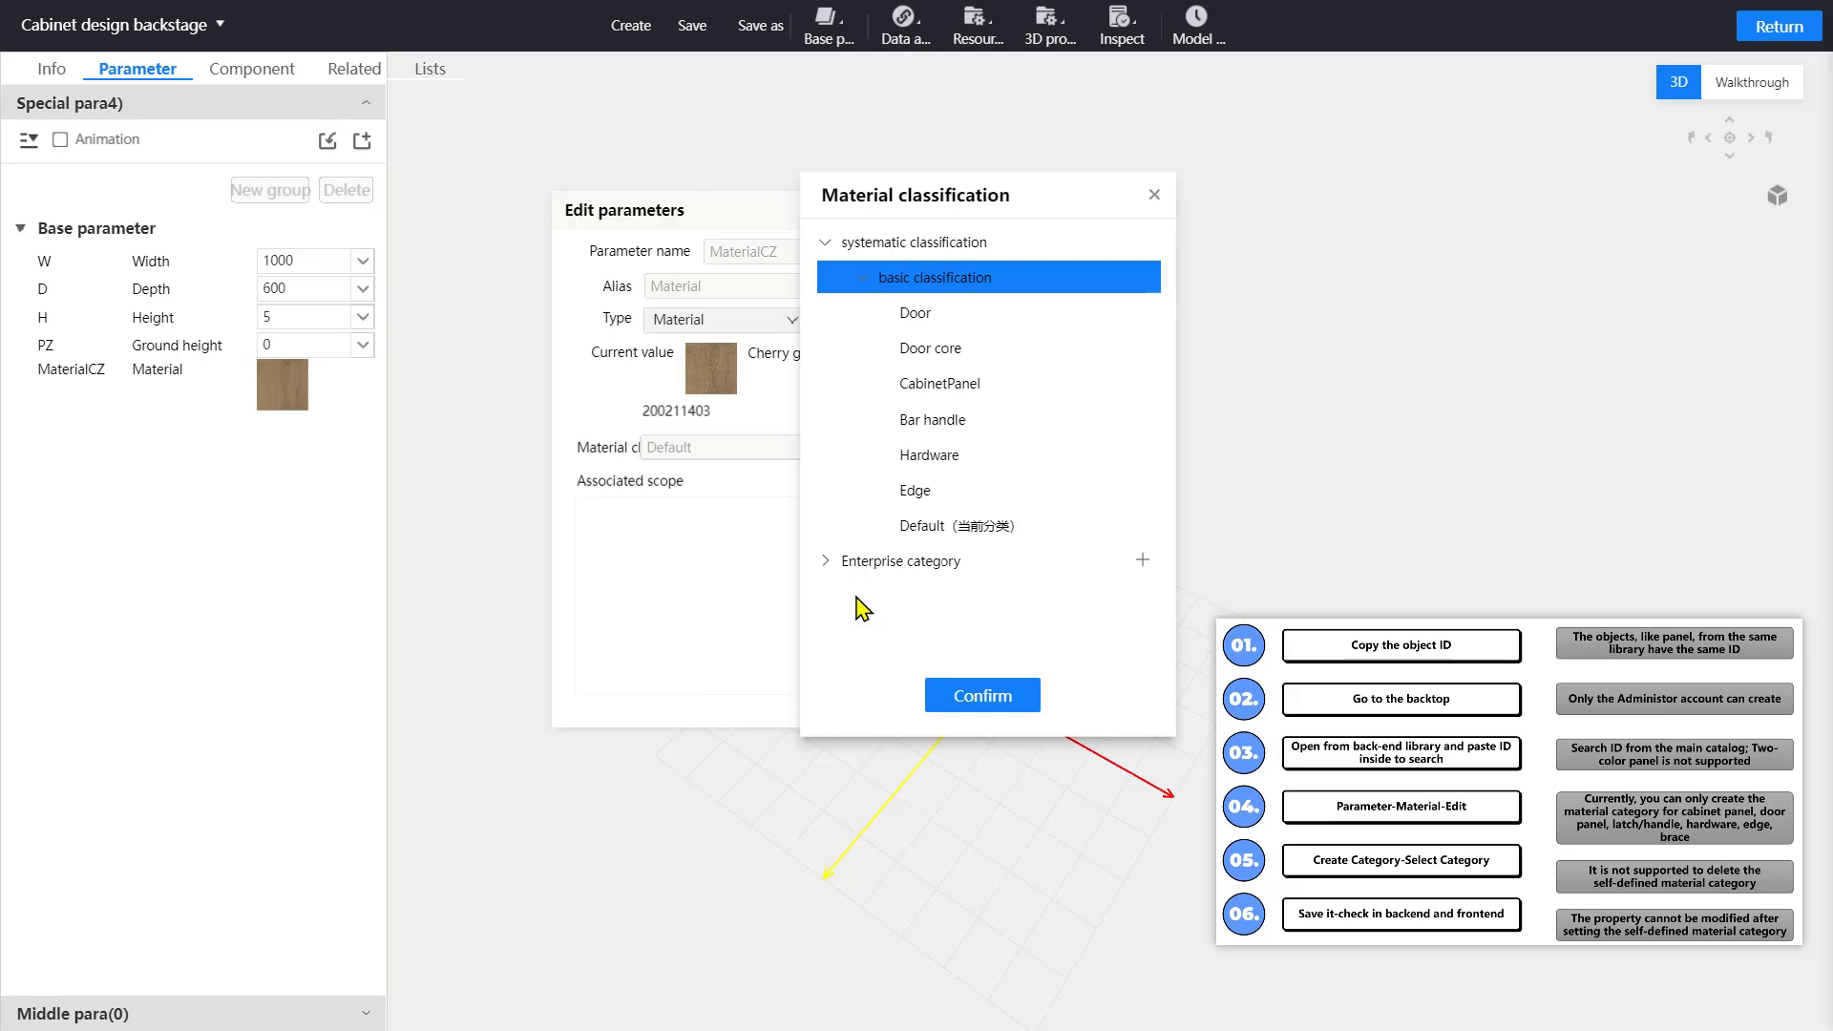
pyautogui.click(859, 571)
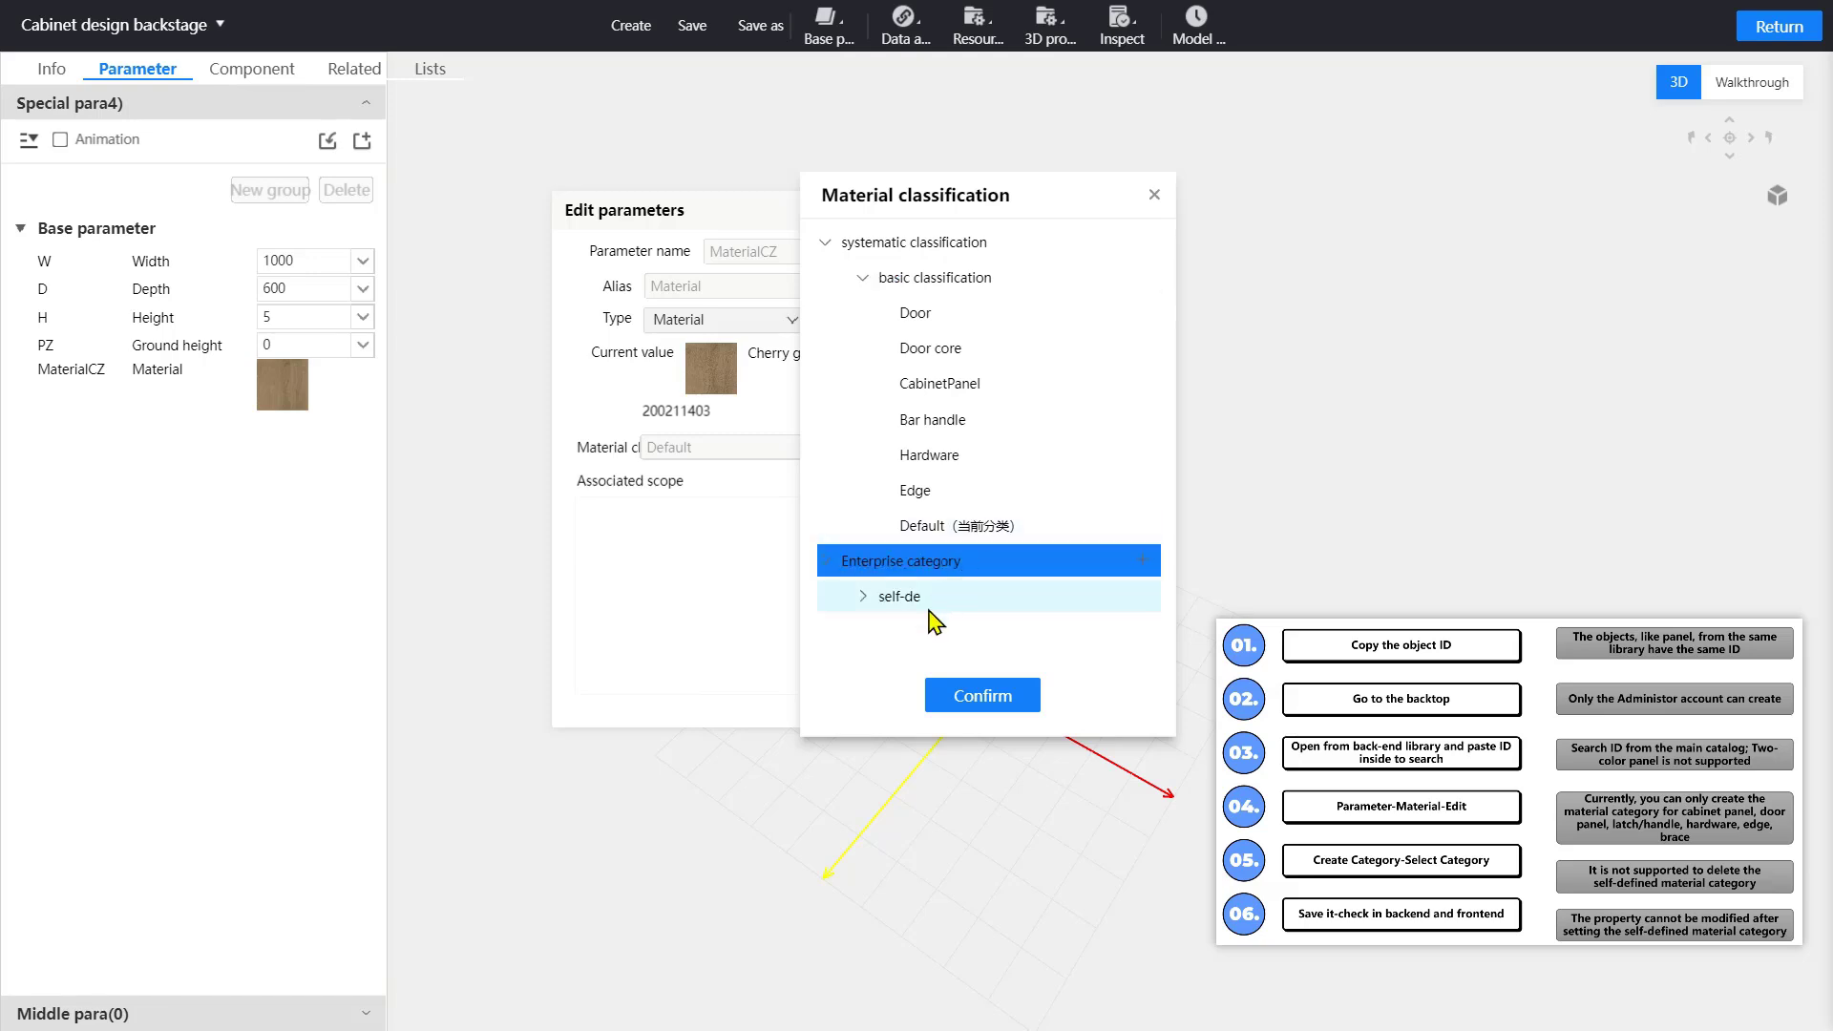
pyautogui.click(926, 602)
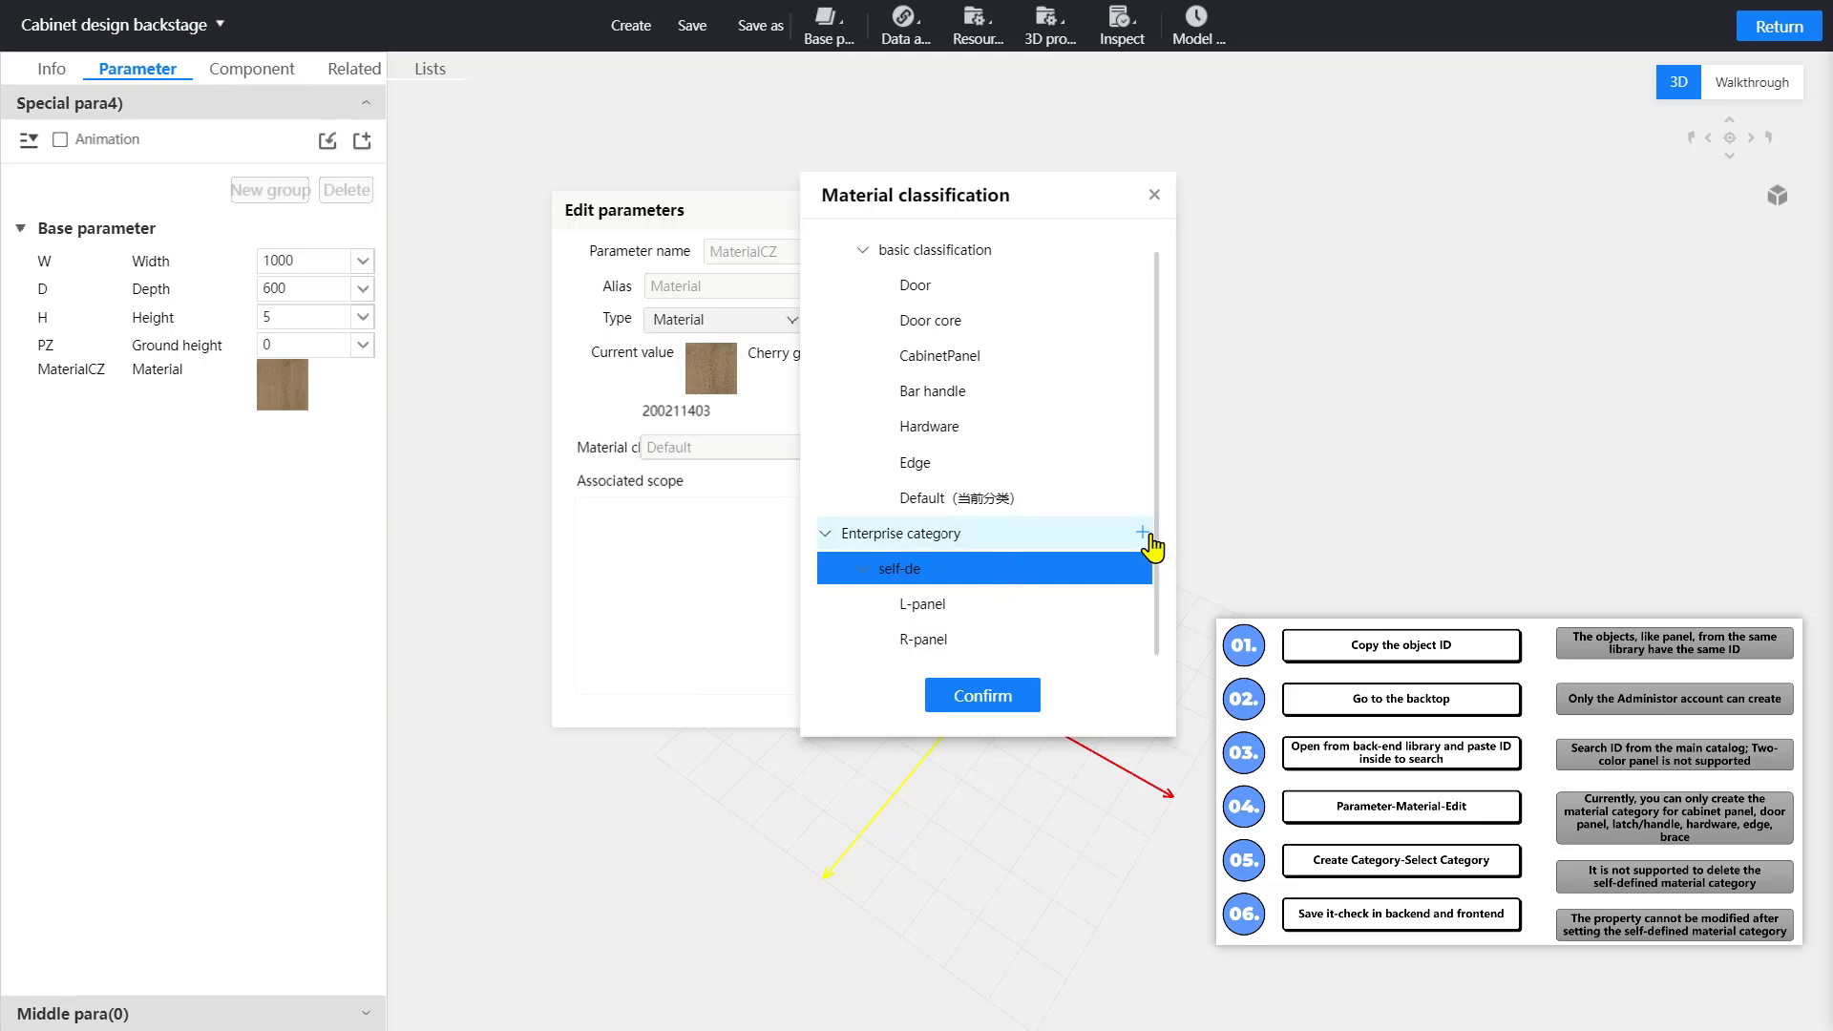
# Add a custom material type named TB-panel to the self-de enterprise catalog and save it
pyautogui.click(1150, 538)
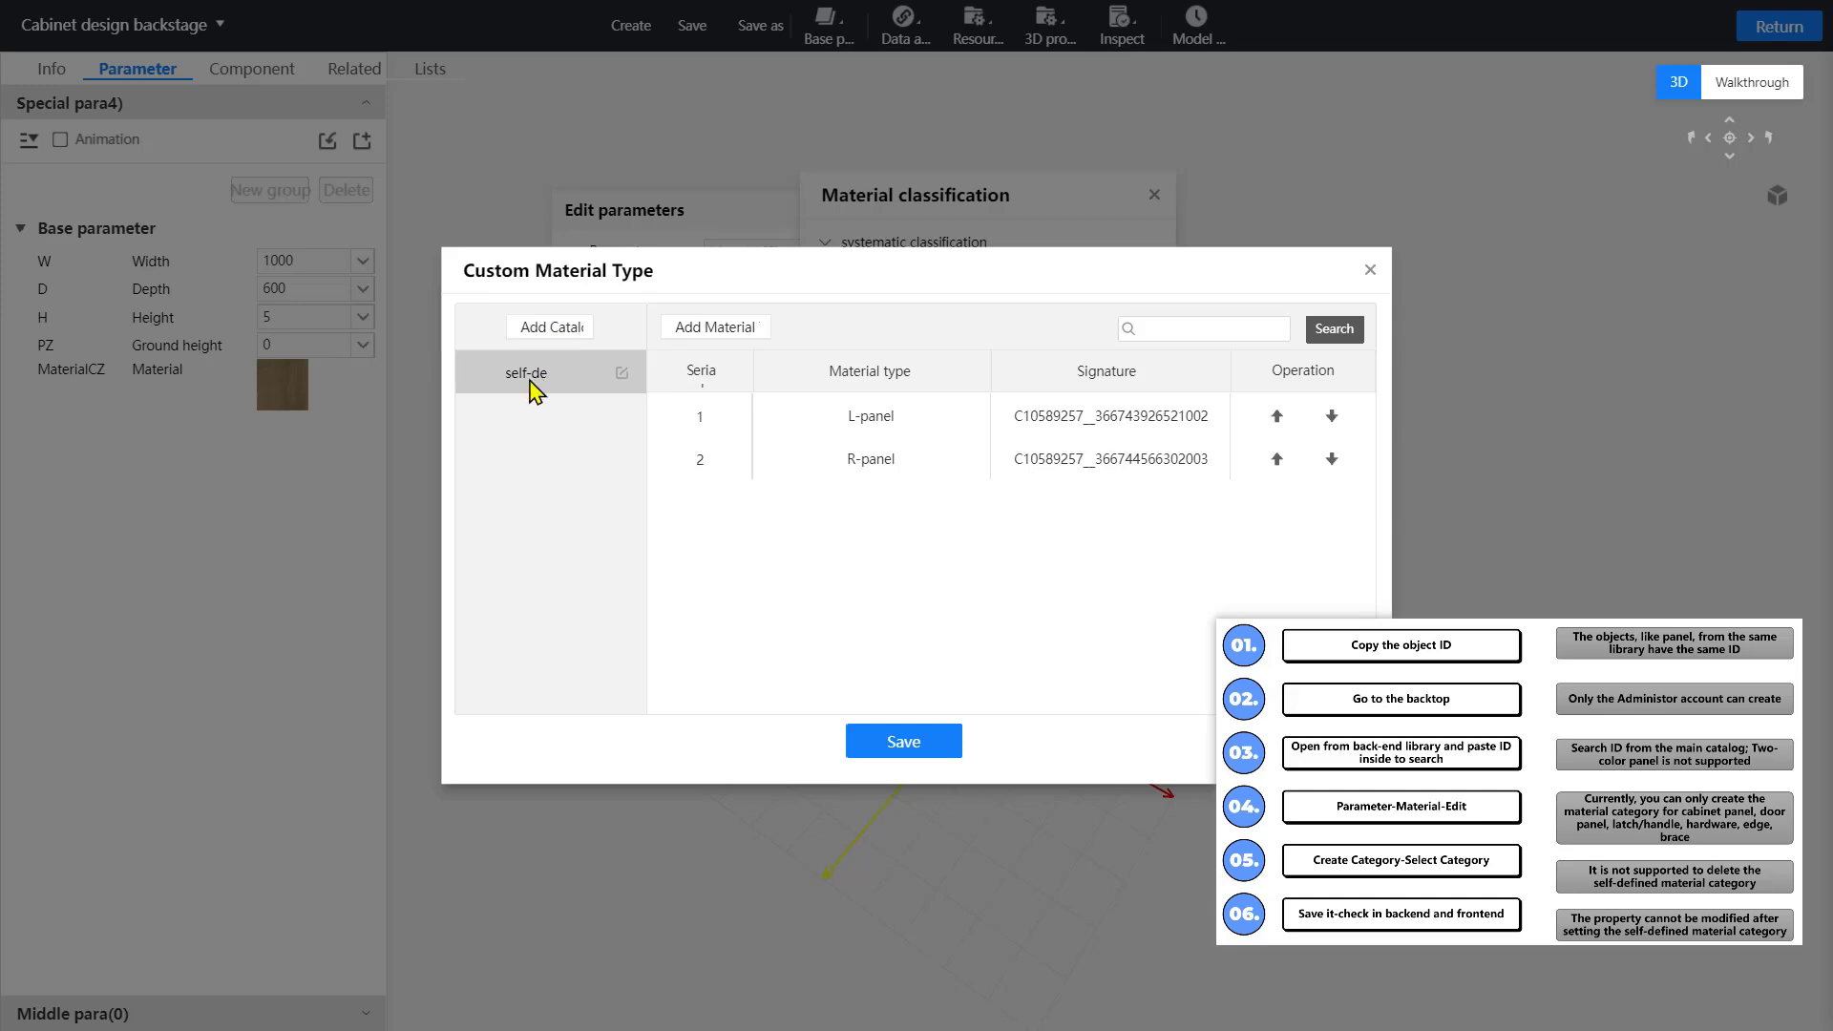
pyautogui.click(620, 375)
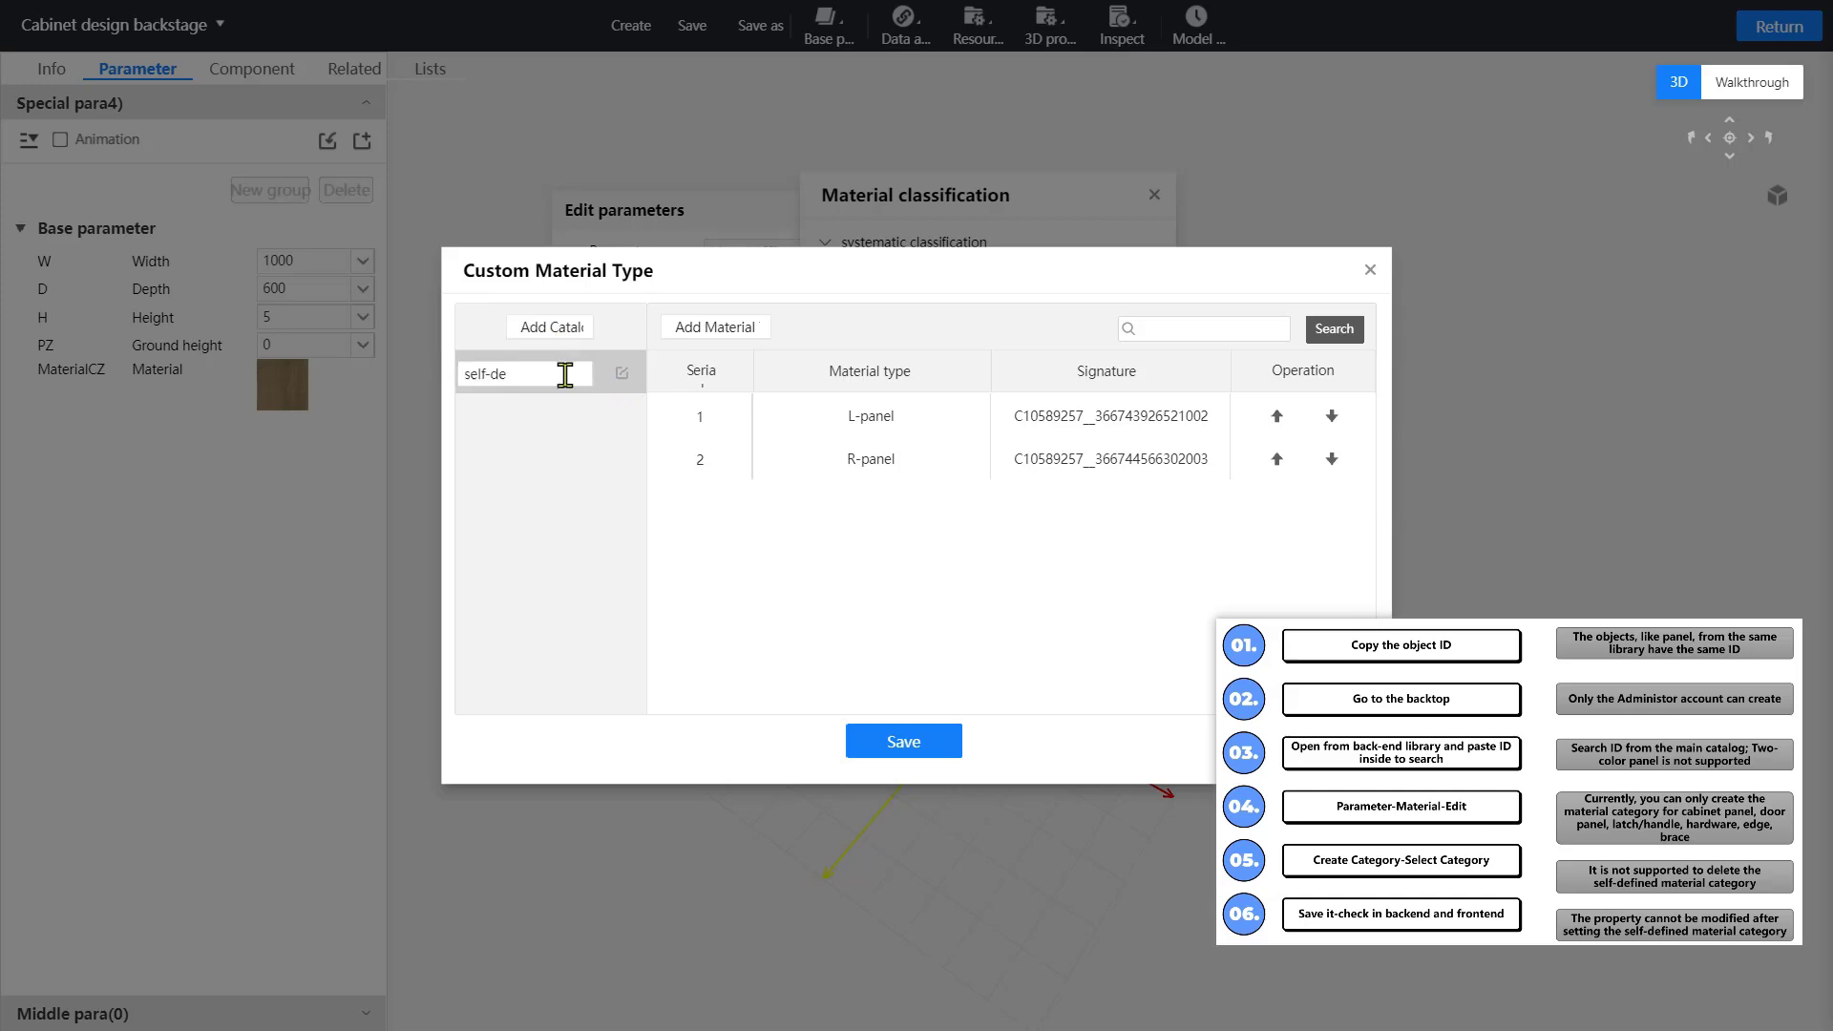
pyautogui.click(614, 357)
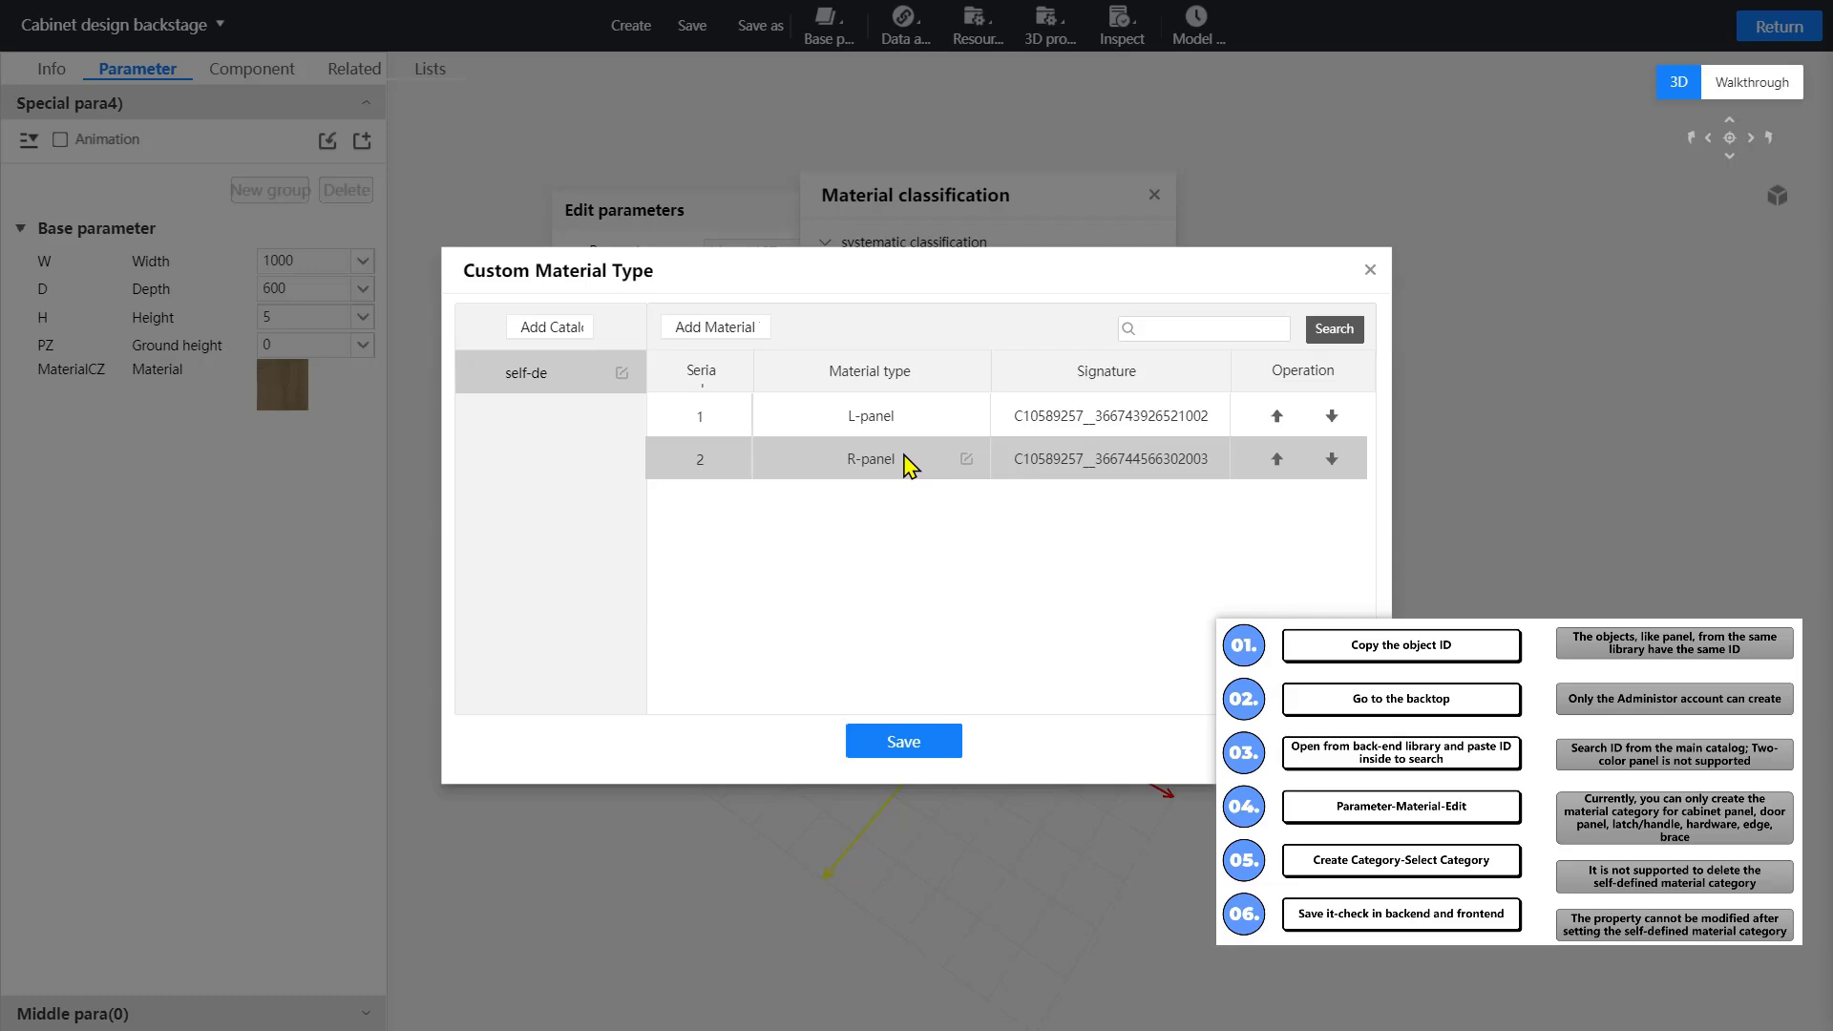
pyautogui.click(749, 352)
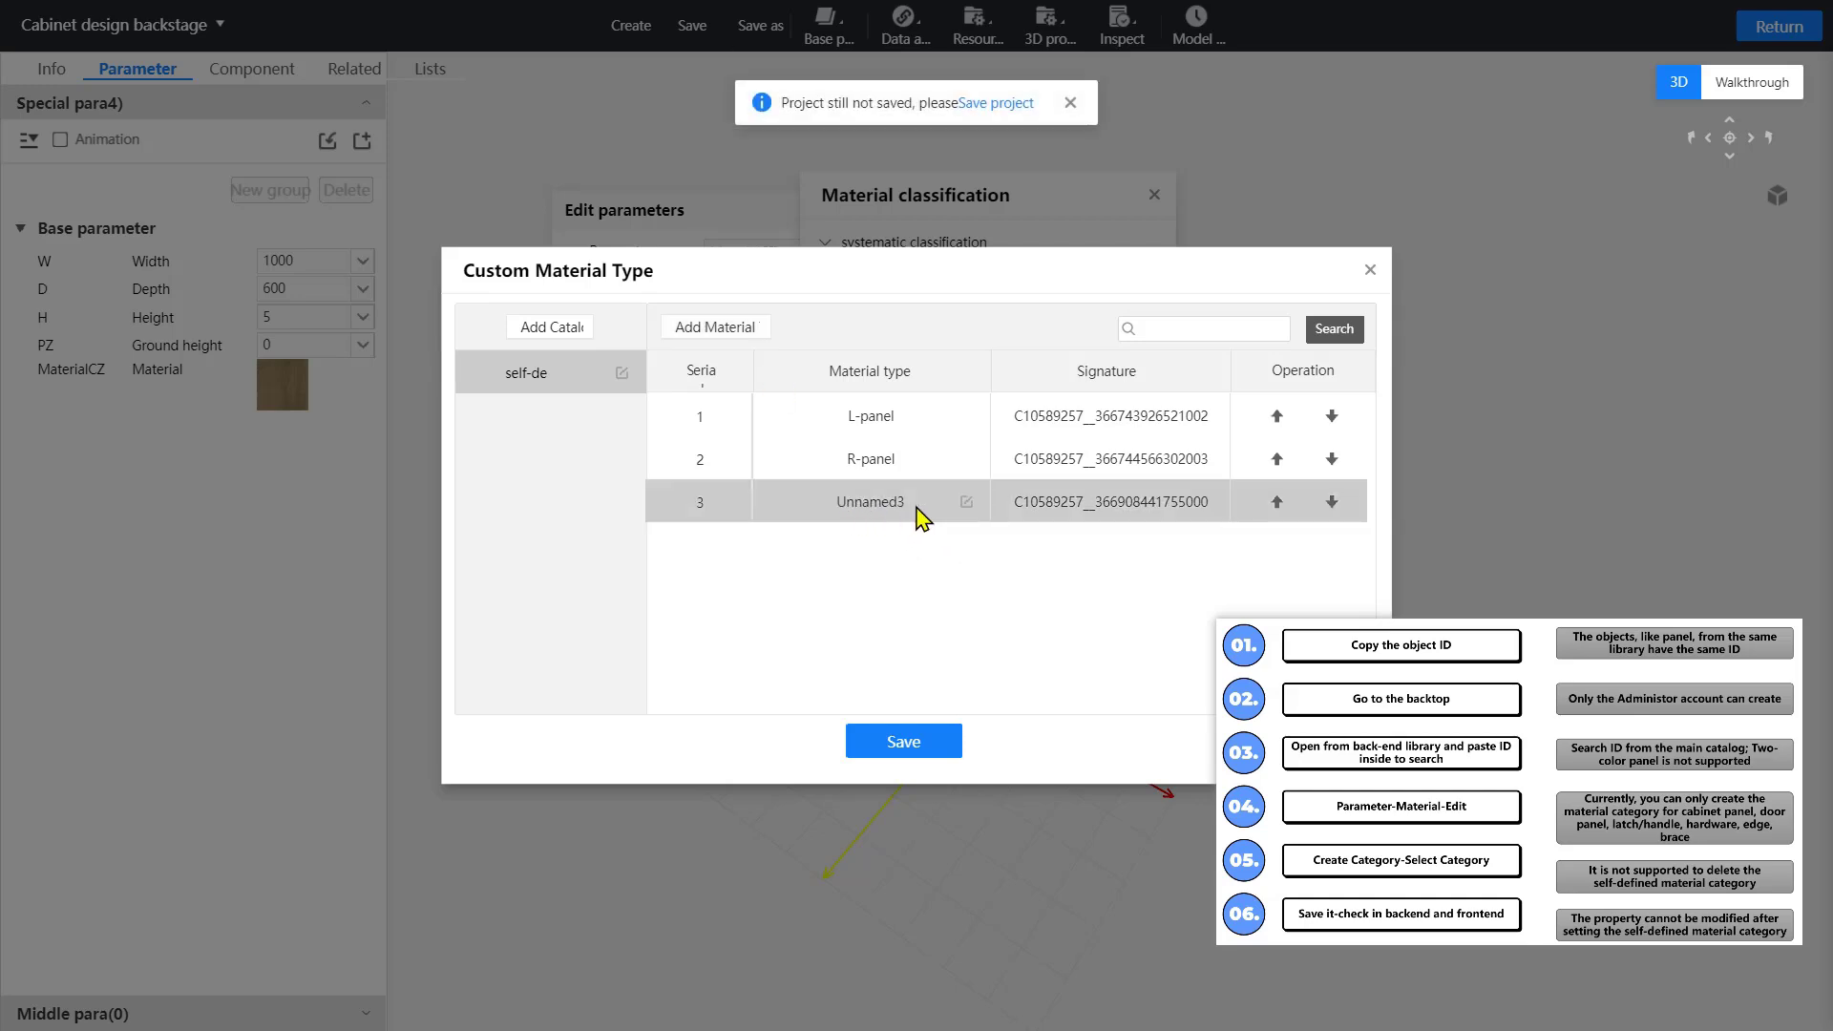
pyautogui.click(967, 504)
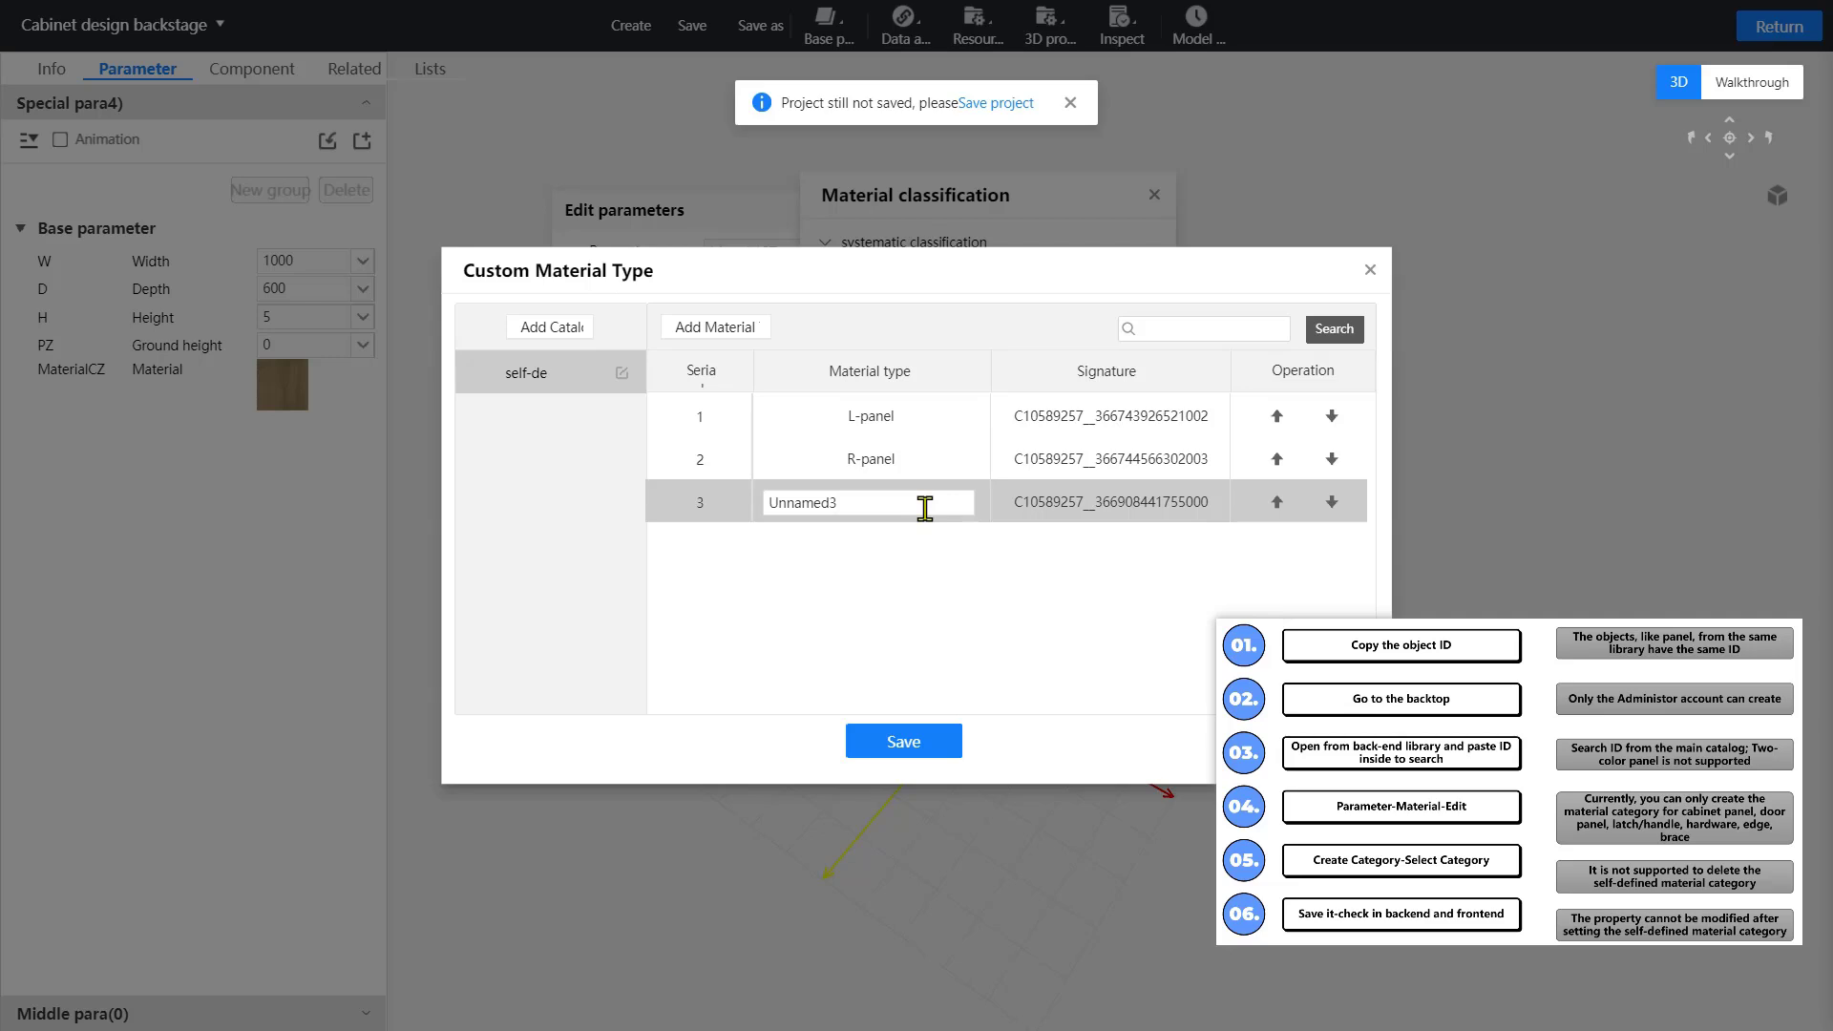
pyautogui.moveTo(925, 507); pyautogui.dragTo(655, 528)
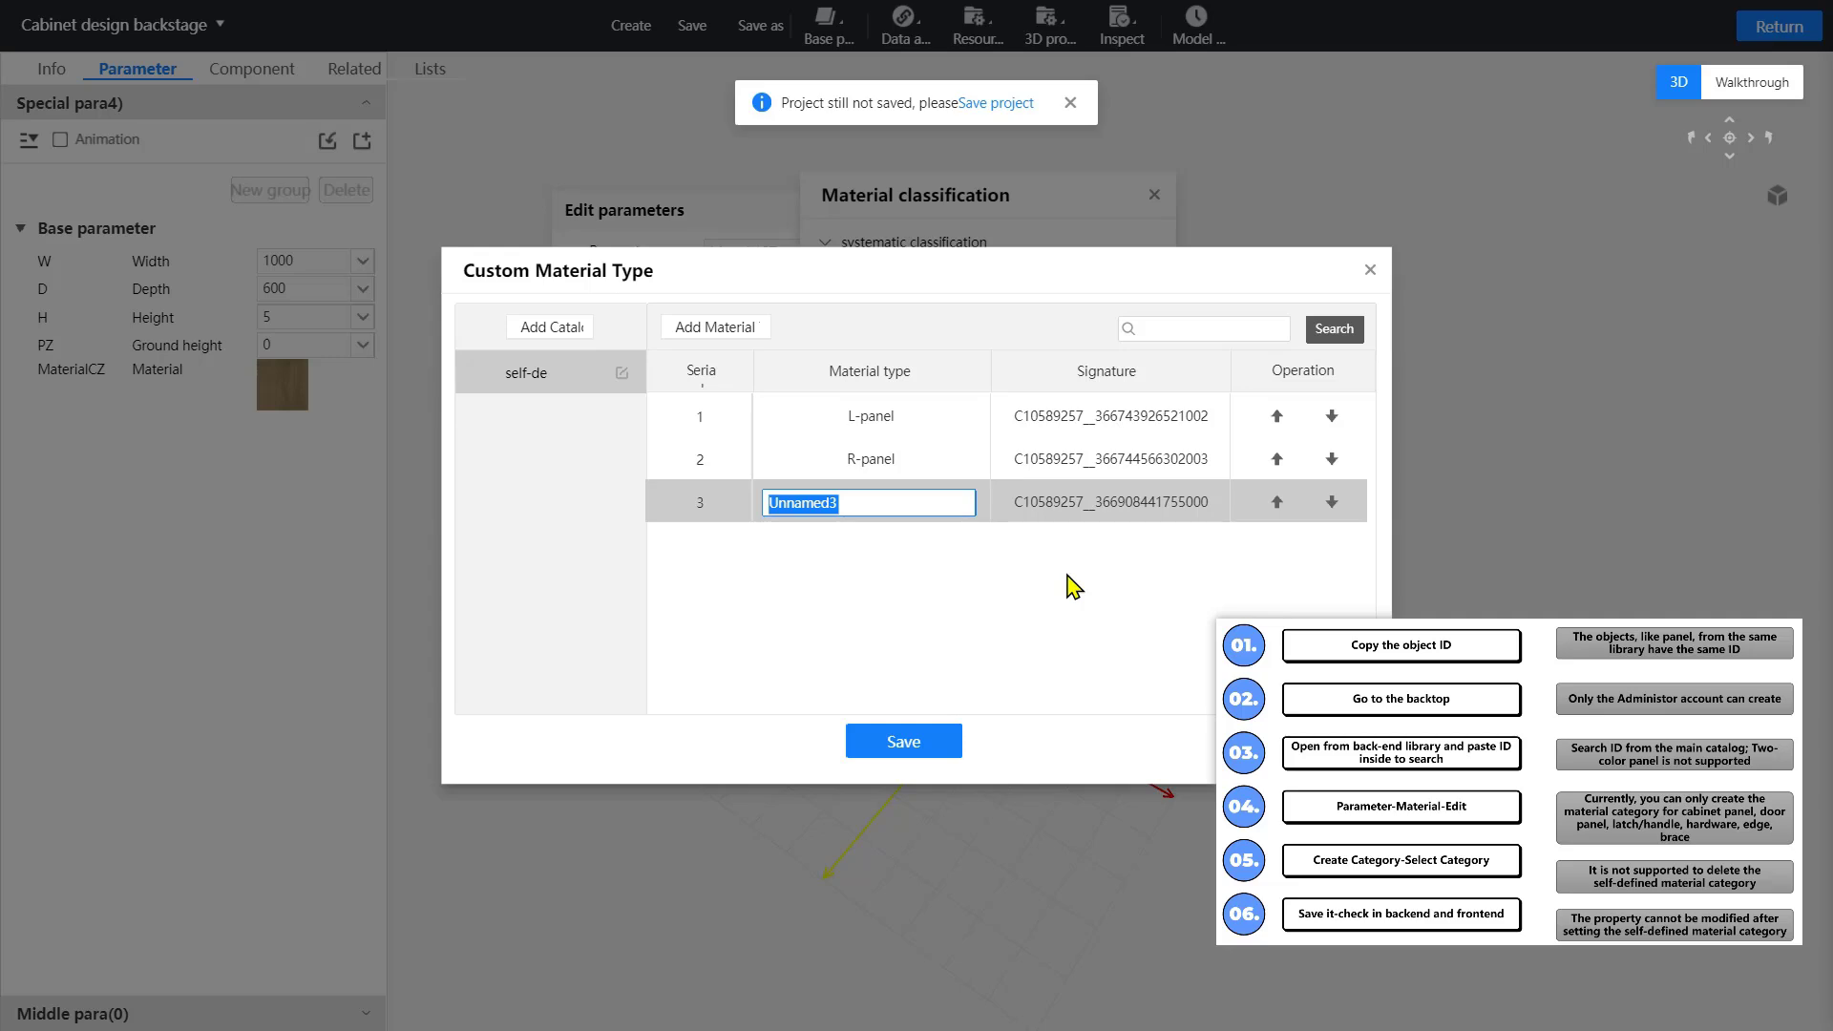
pyautogui.write('TB-panel')
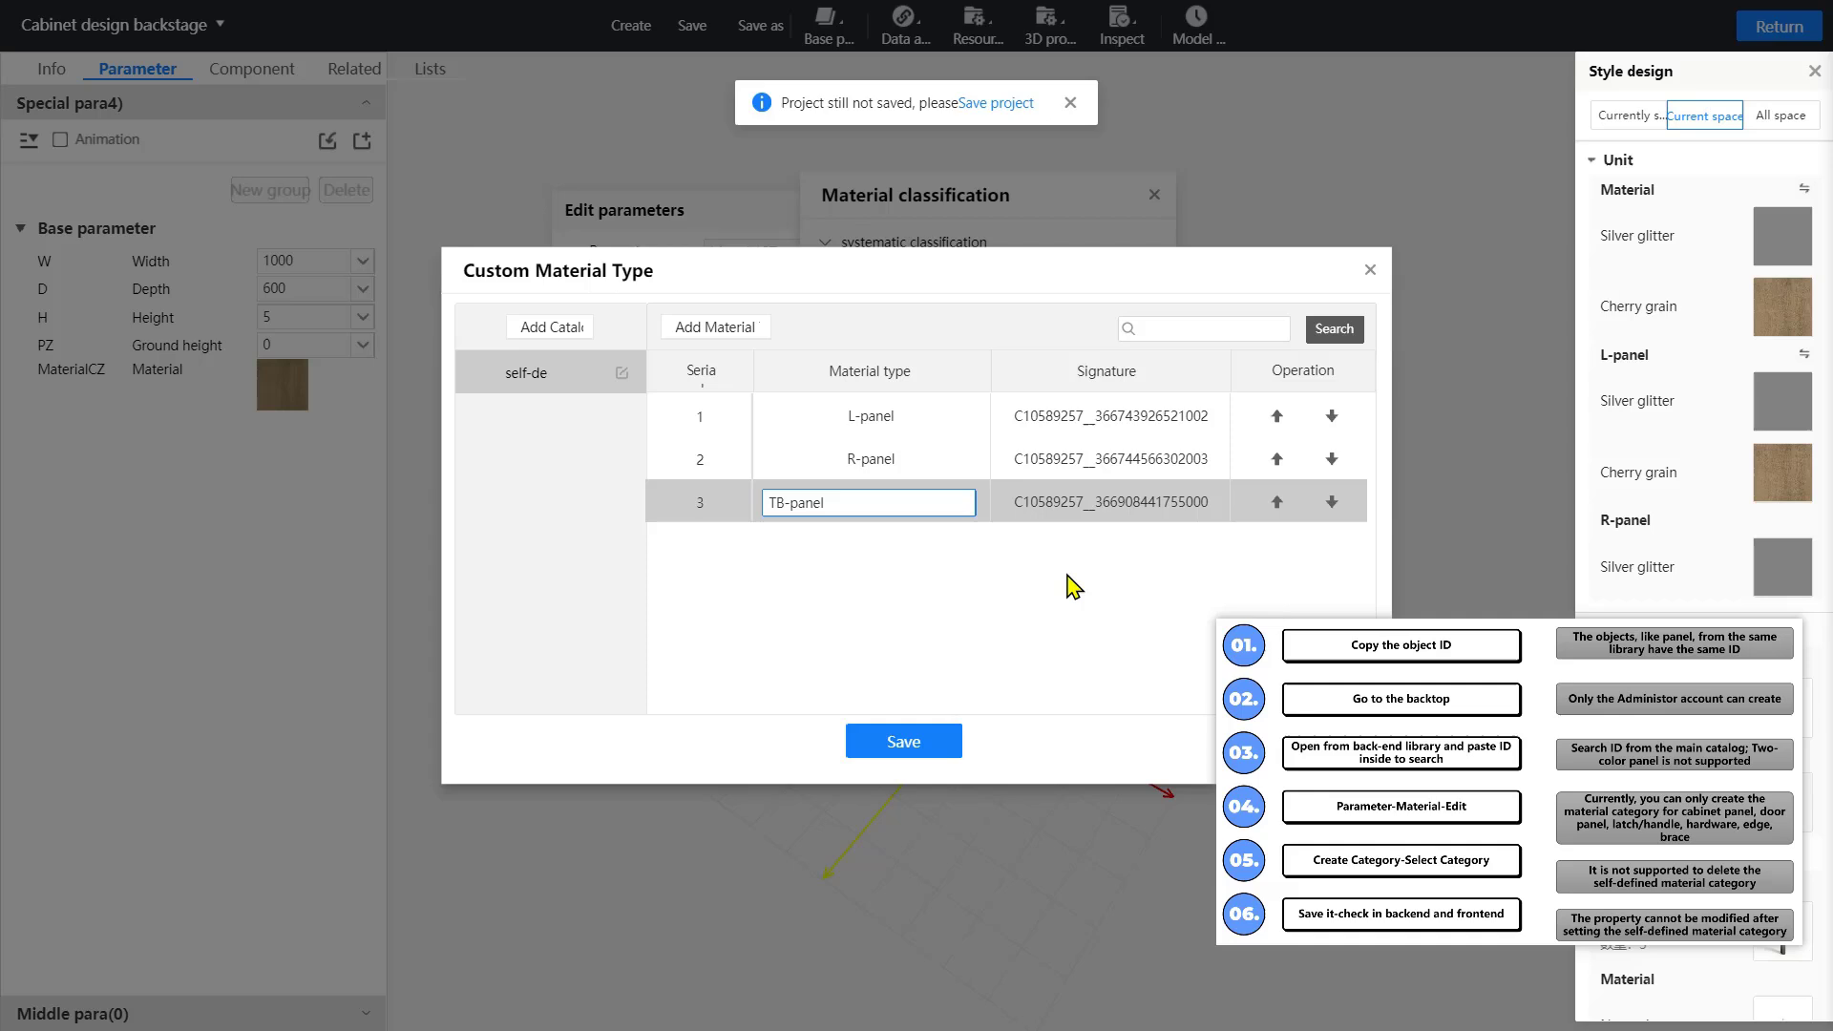
pyautogui.click(926, 583)
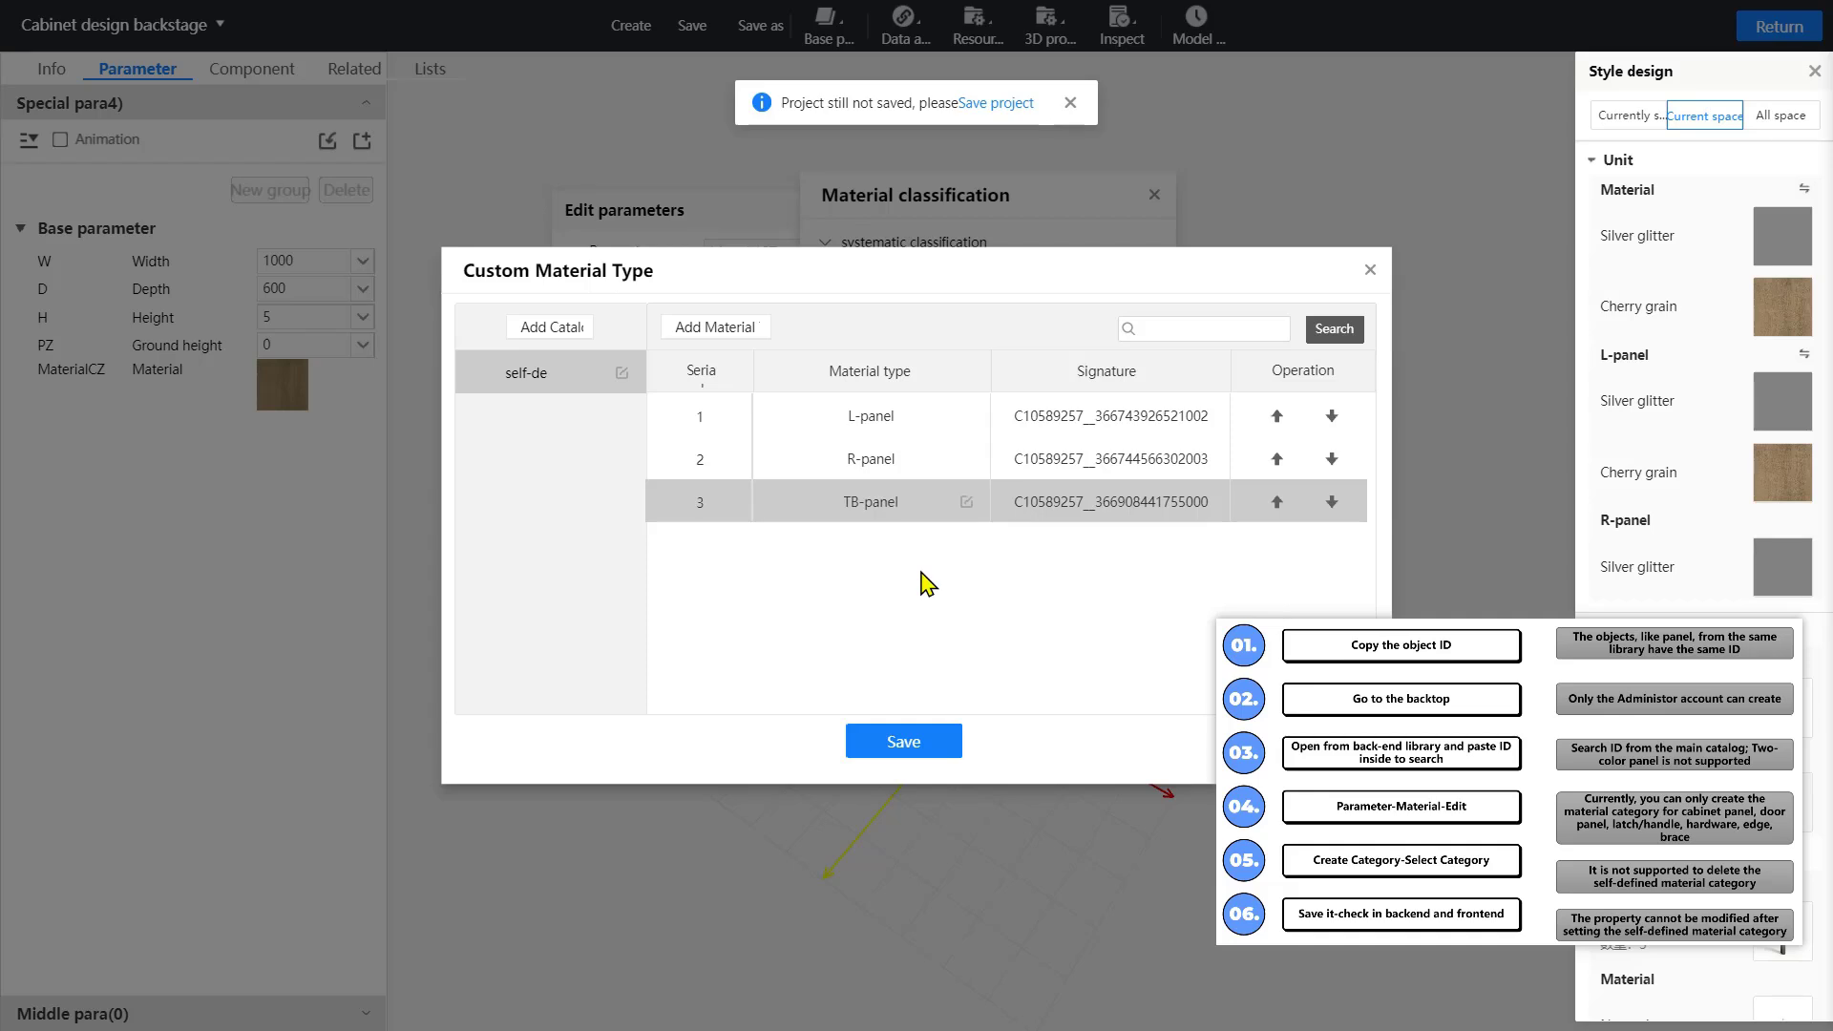
pyautogui.click(904, 744)
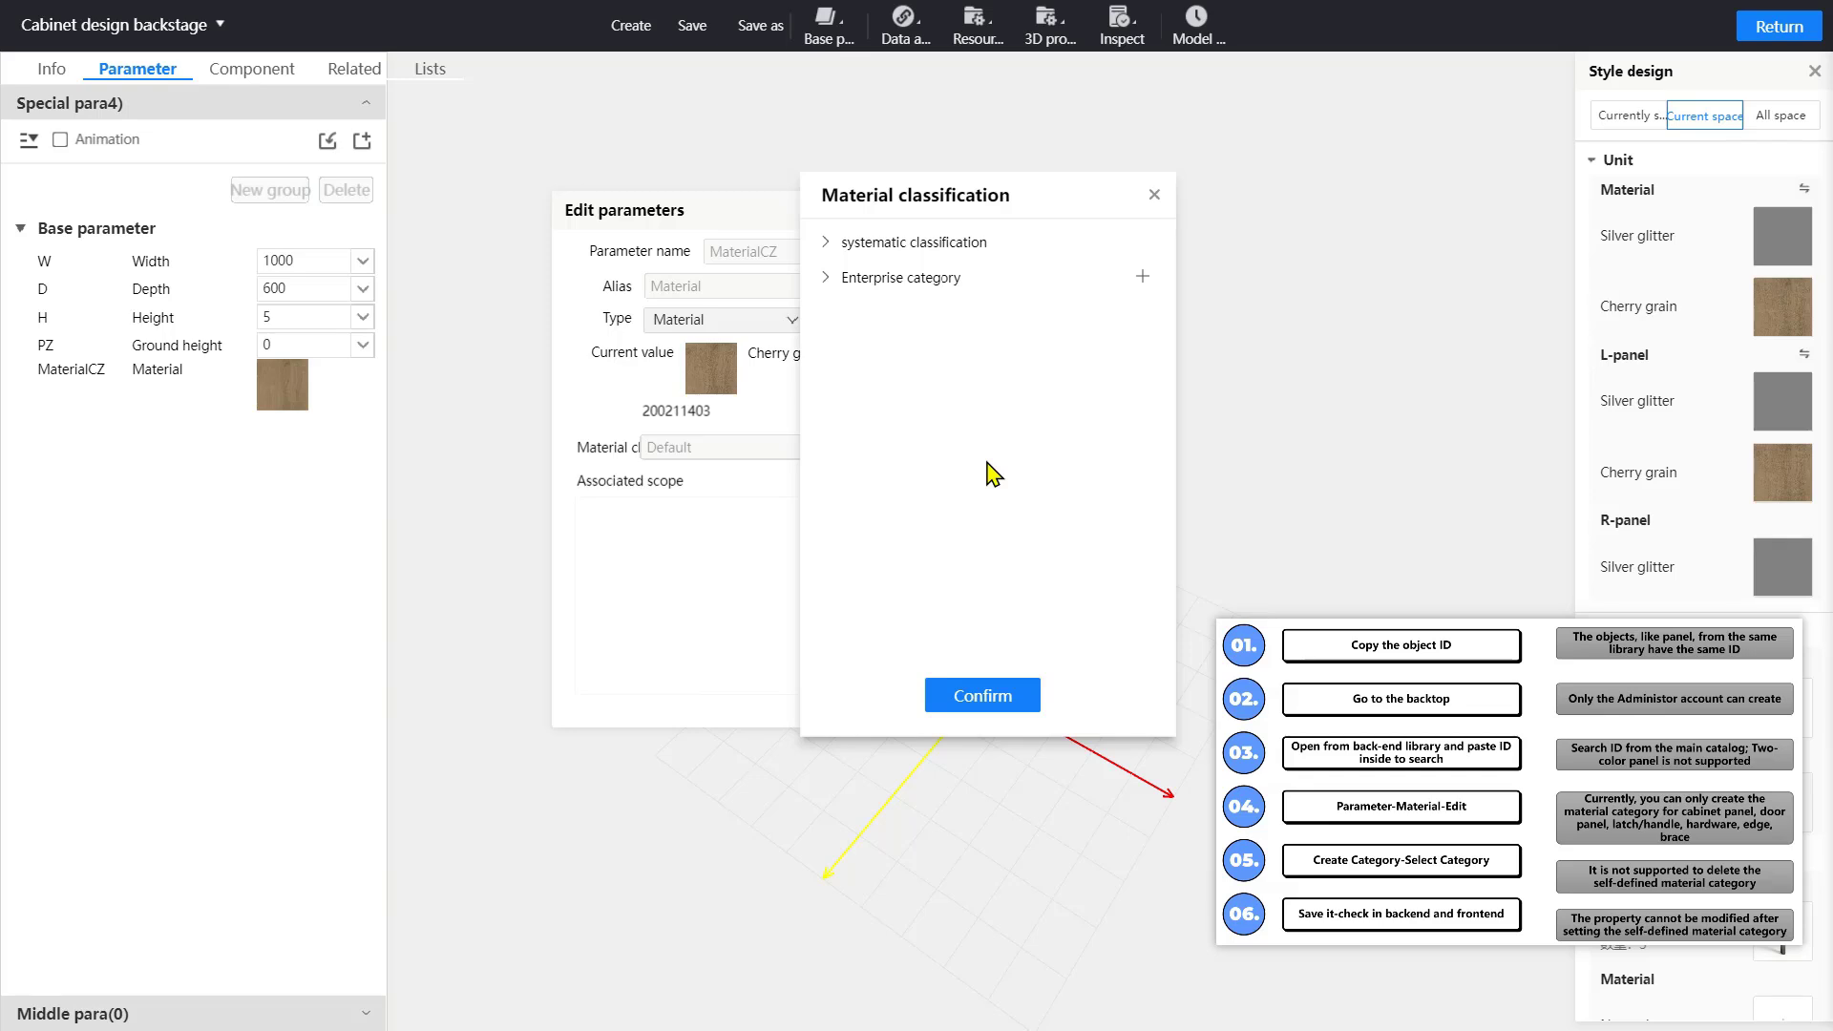
# Set the MaterialCZ parameter's material classification to TB-panel from the self-de enterprise category
pyautogui.click(900, 278)
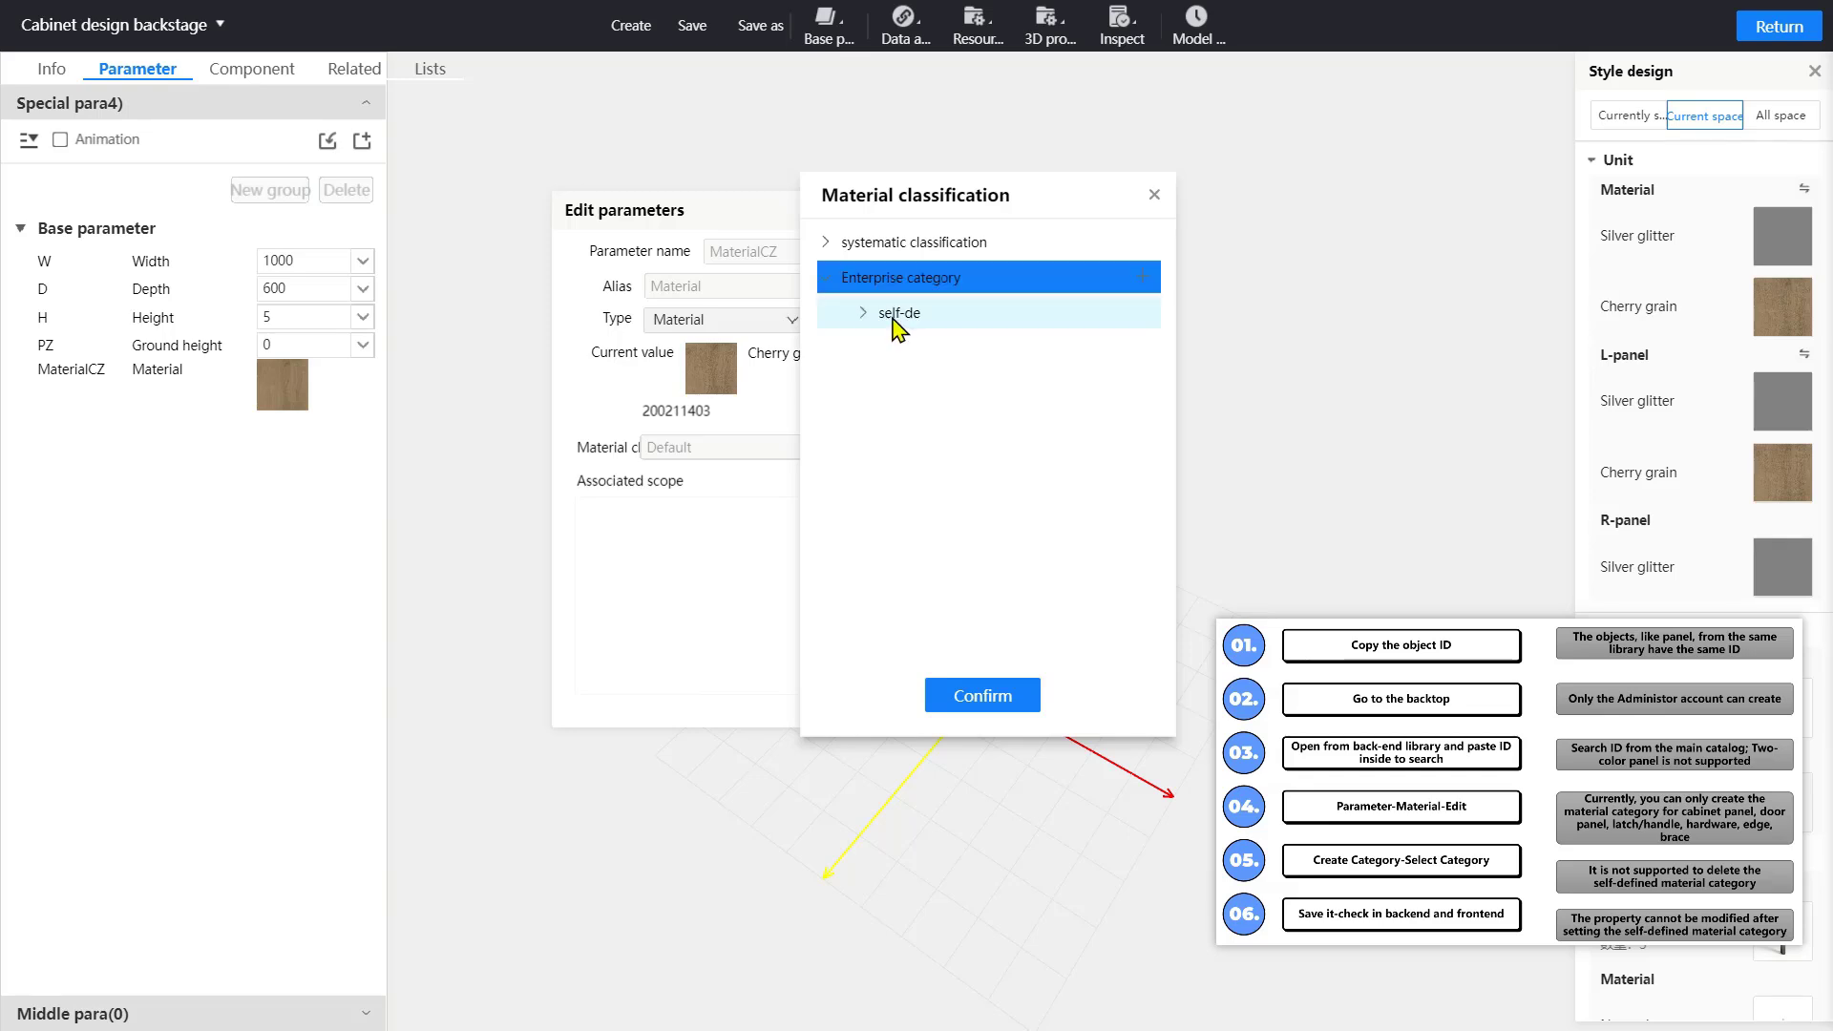
pyautogui.click(897, 320)
pyautogui.click(920, 427)
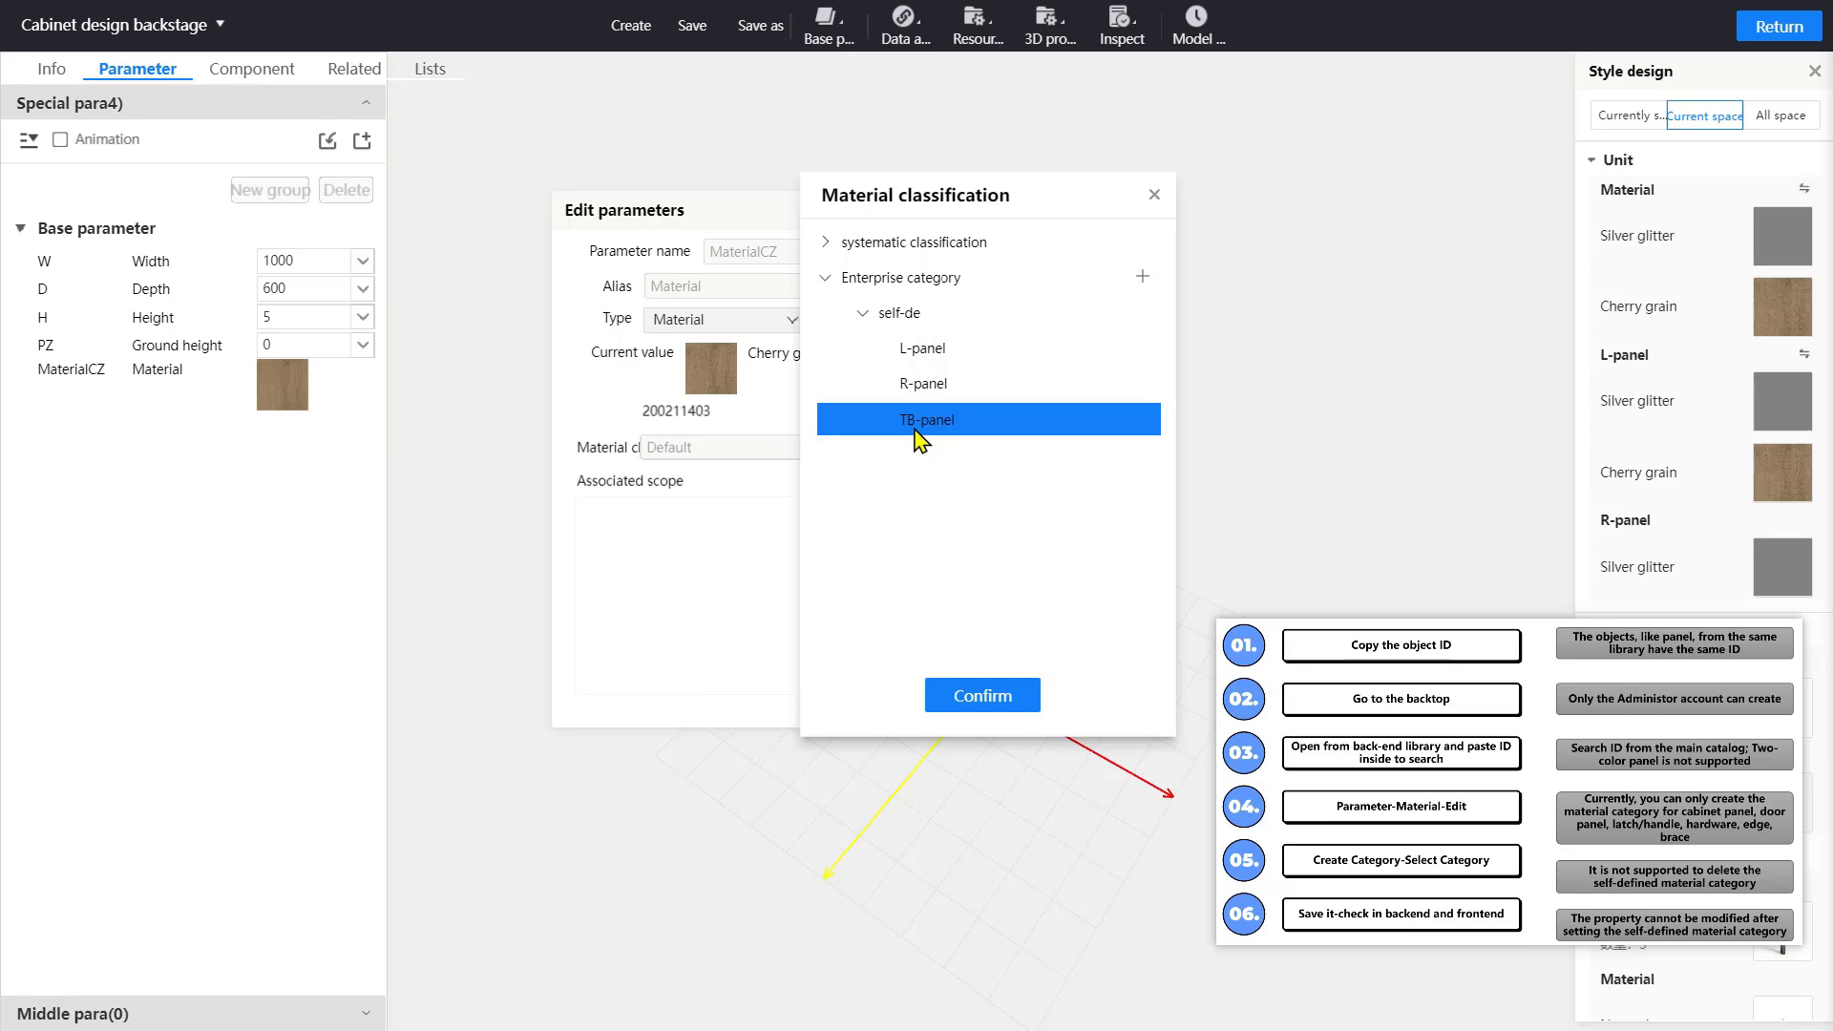
pyautogui.click(1149, 282)
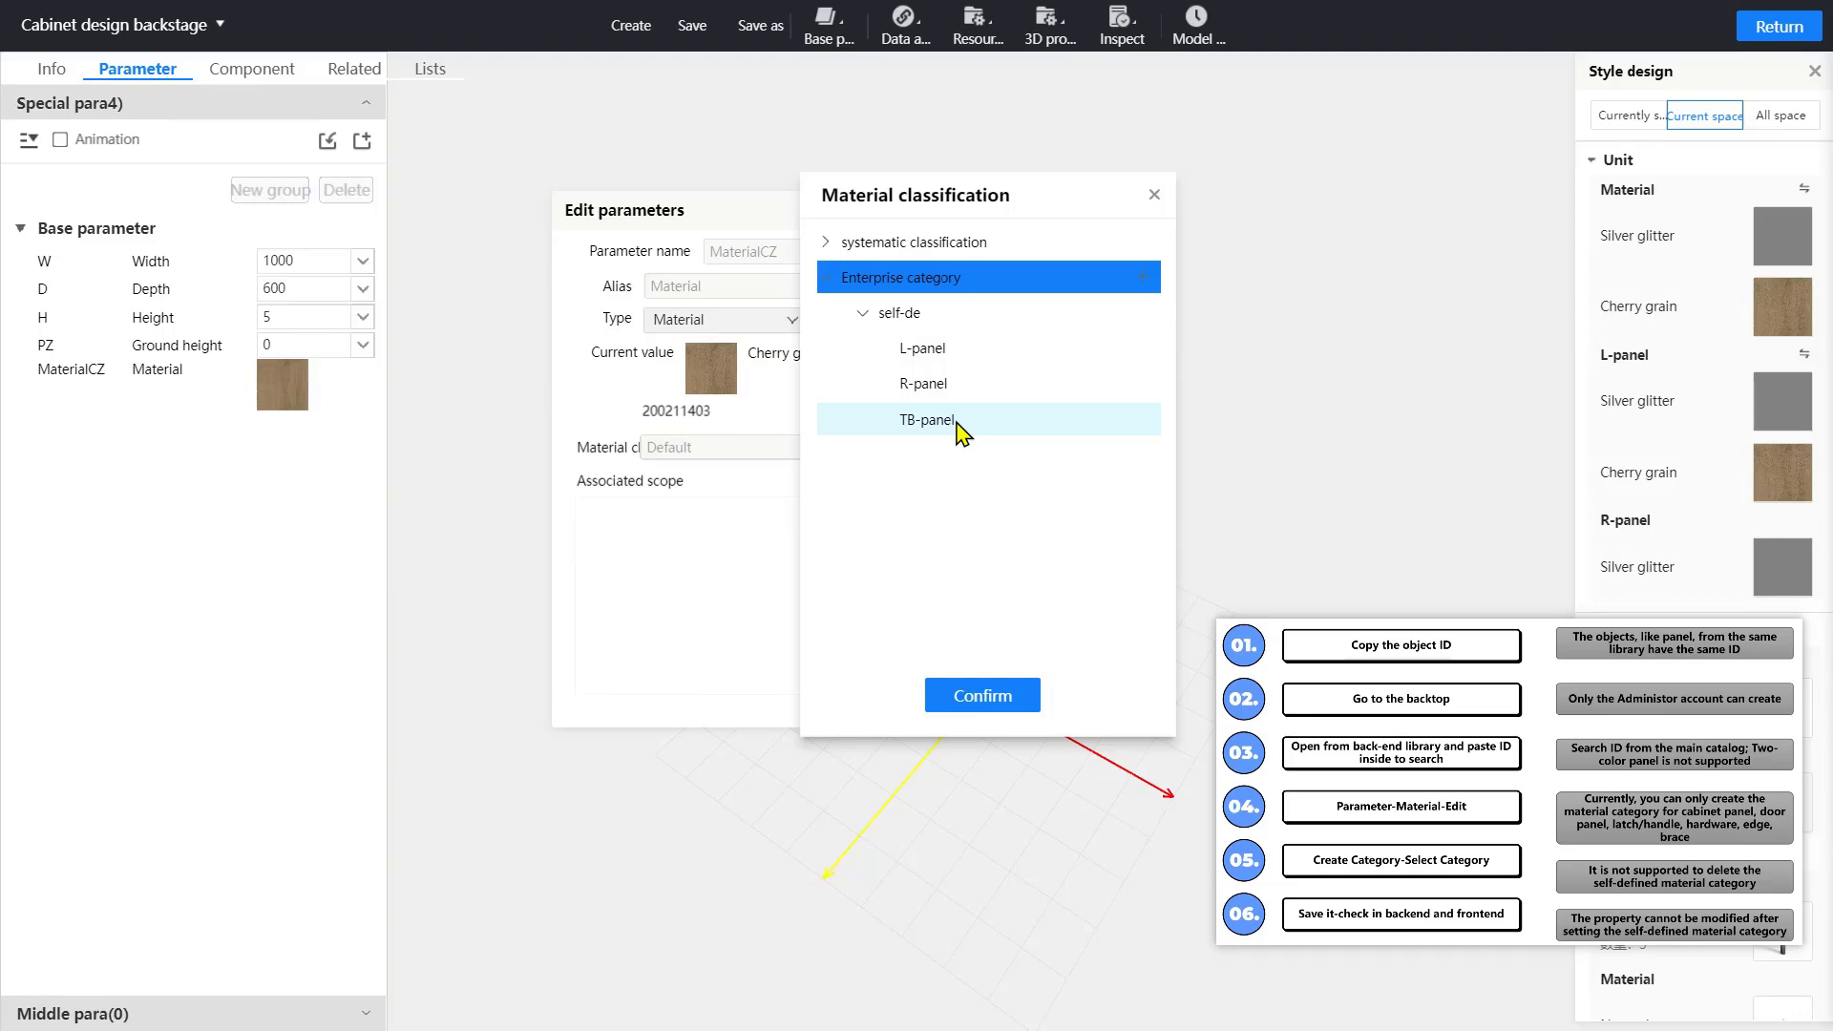
pyautogui.click(959, 422)
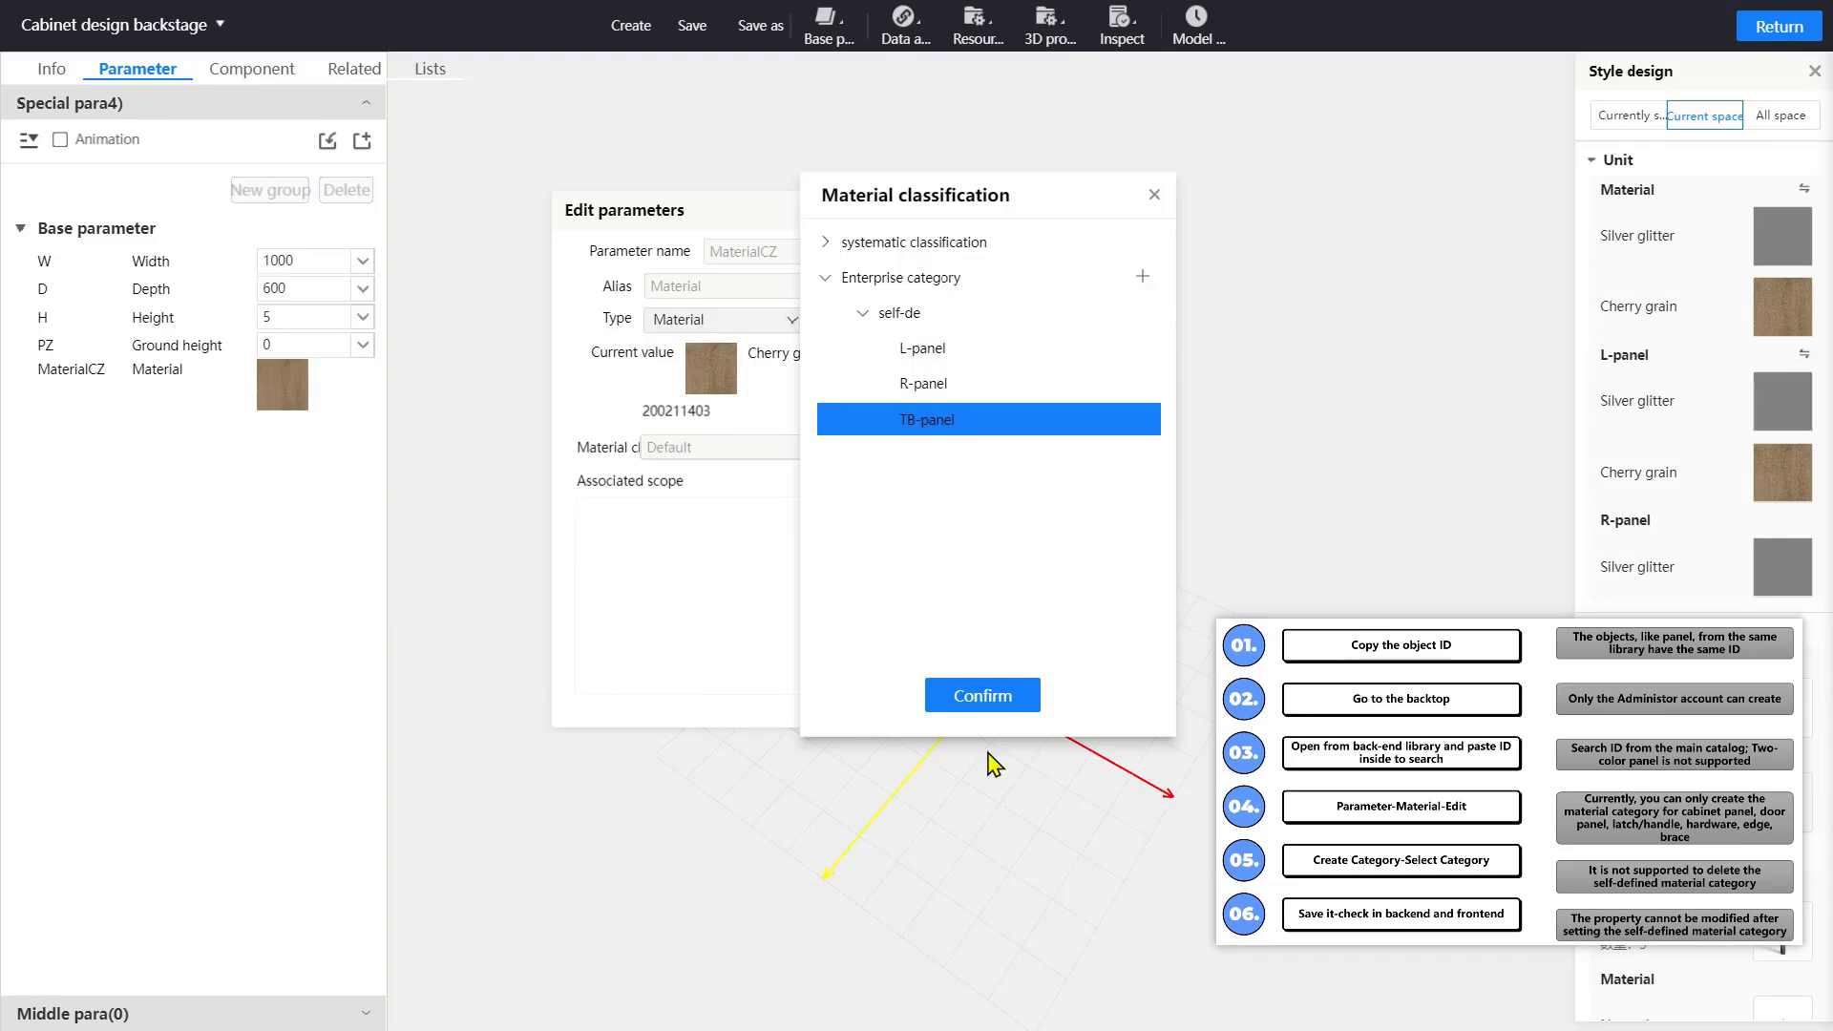
pyautogui.click(993, 699)
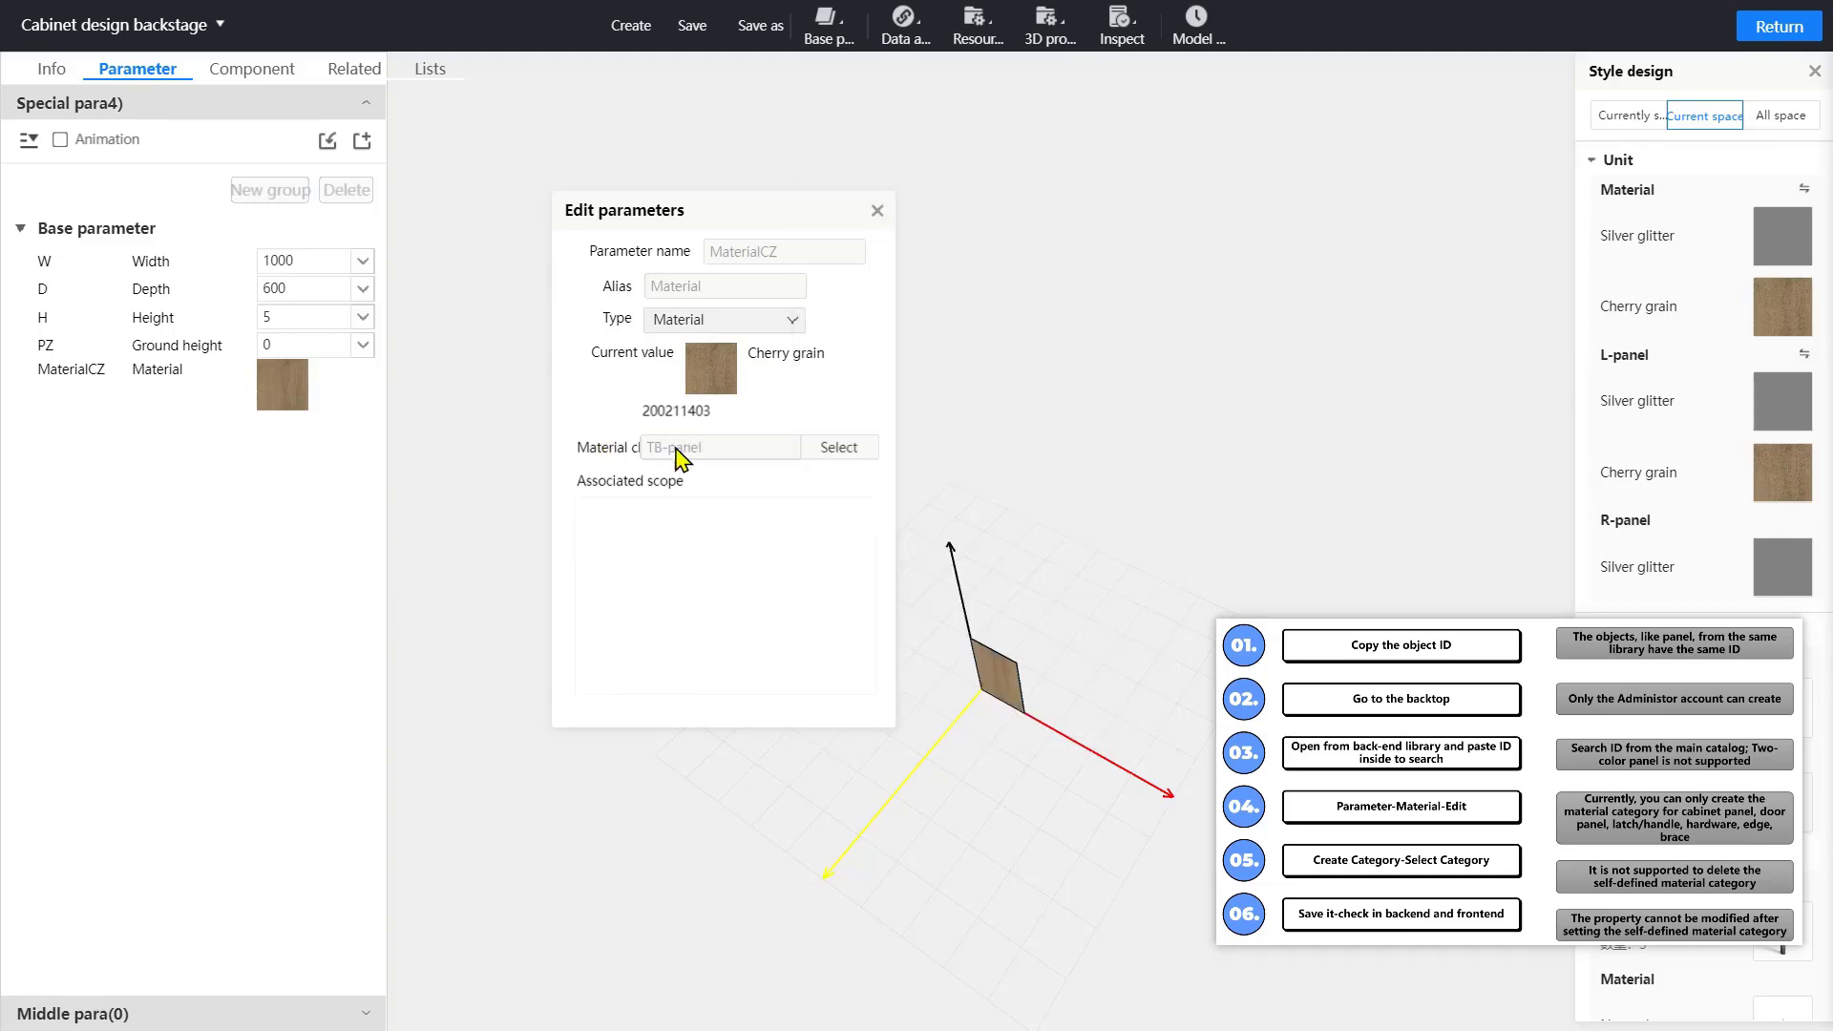
# Review the basic types under the systematic material classification for the MaterialCZ parameter without changing the selection
pyautogui.click(836, 449)
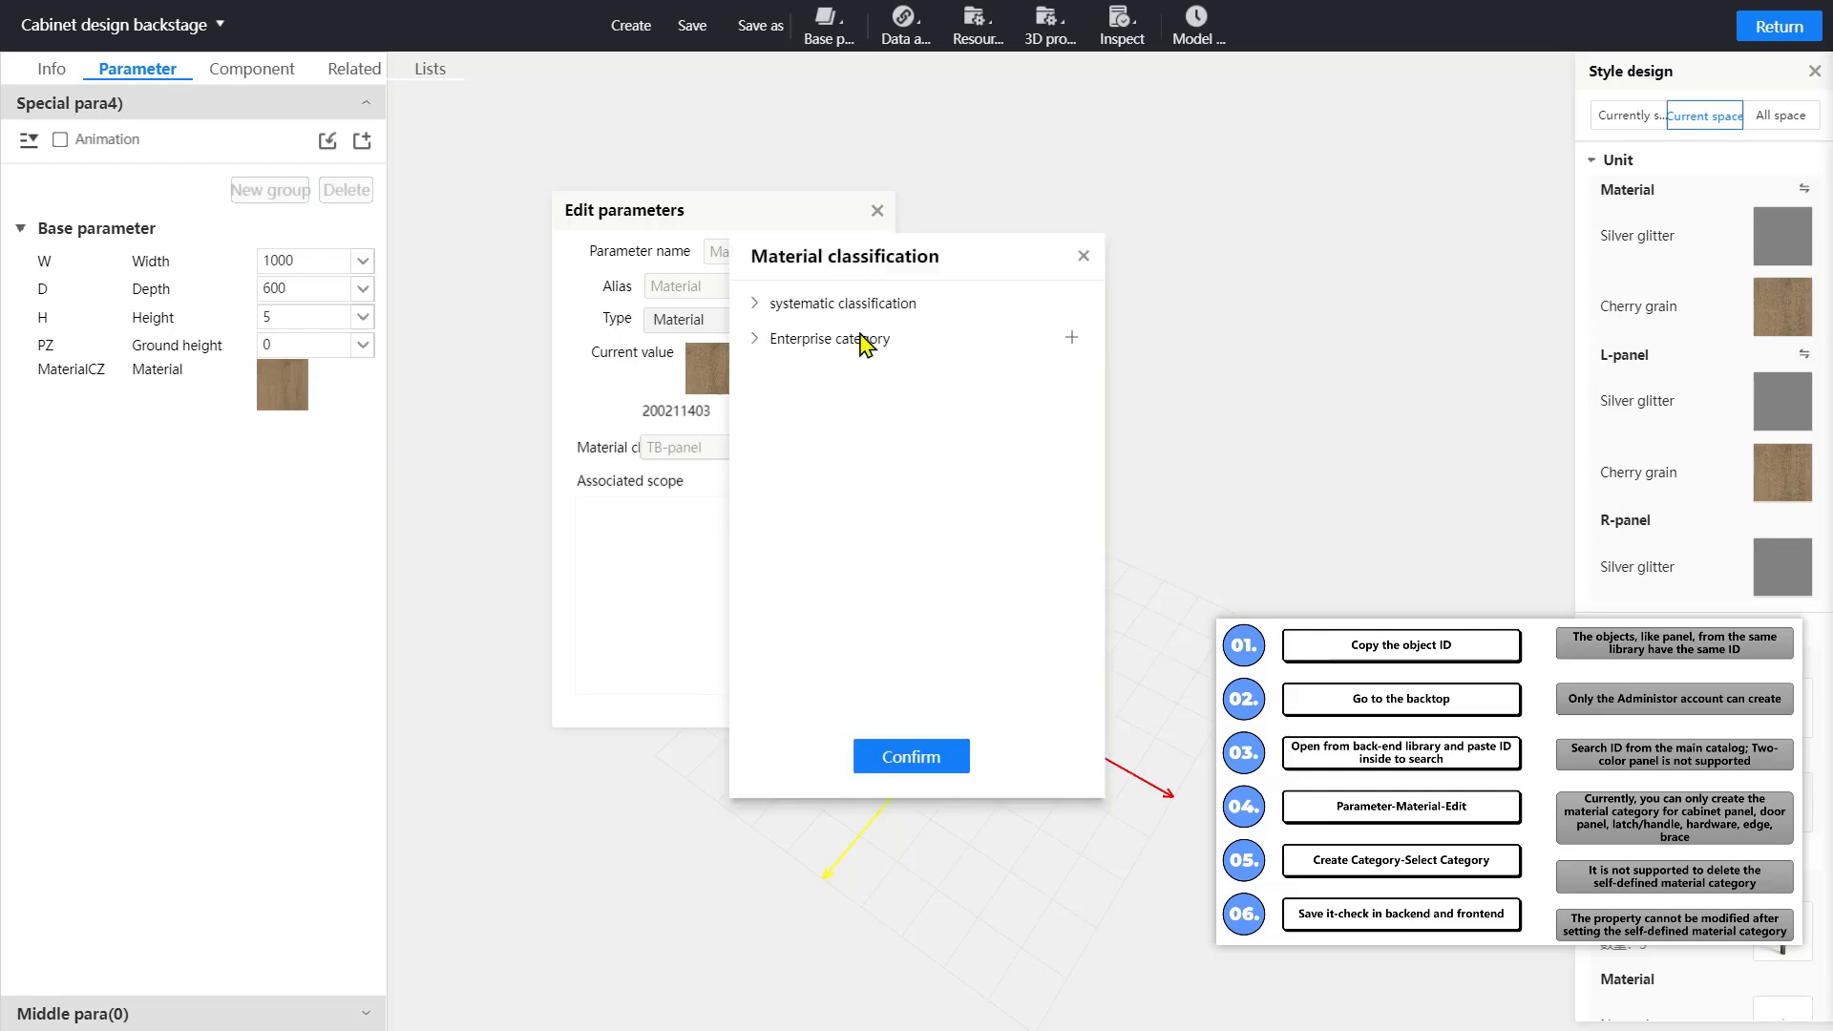
pyautogui.click(869, 311)
pyautogui.click(867, 341)
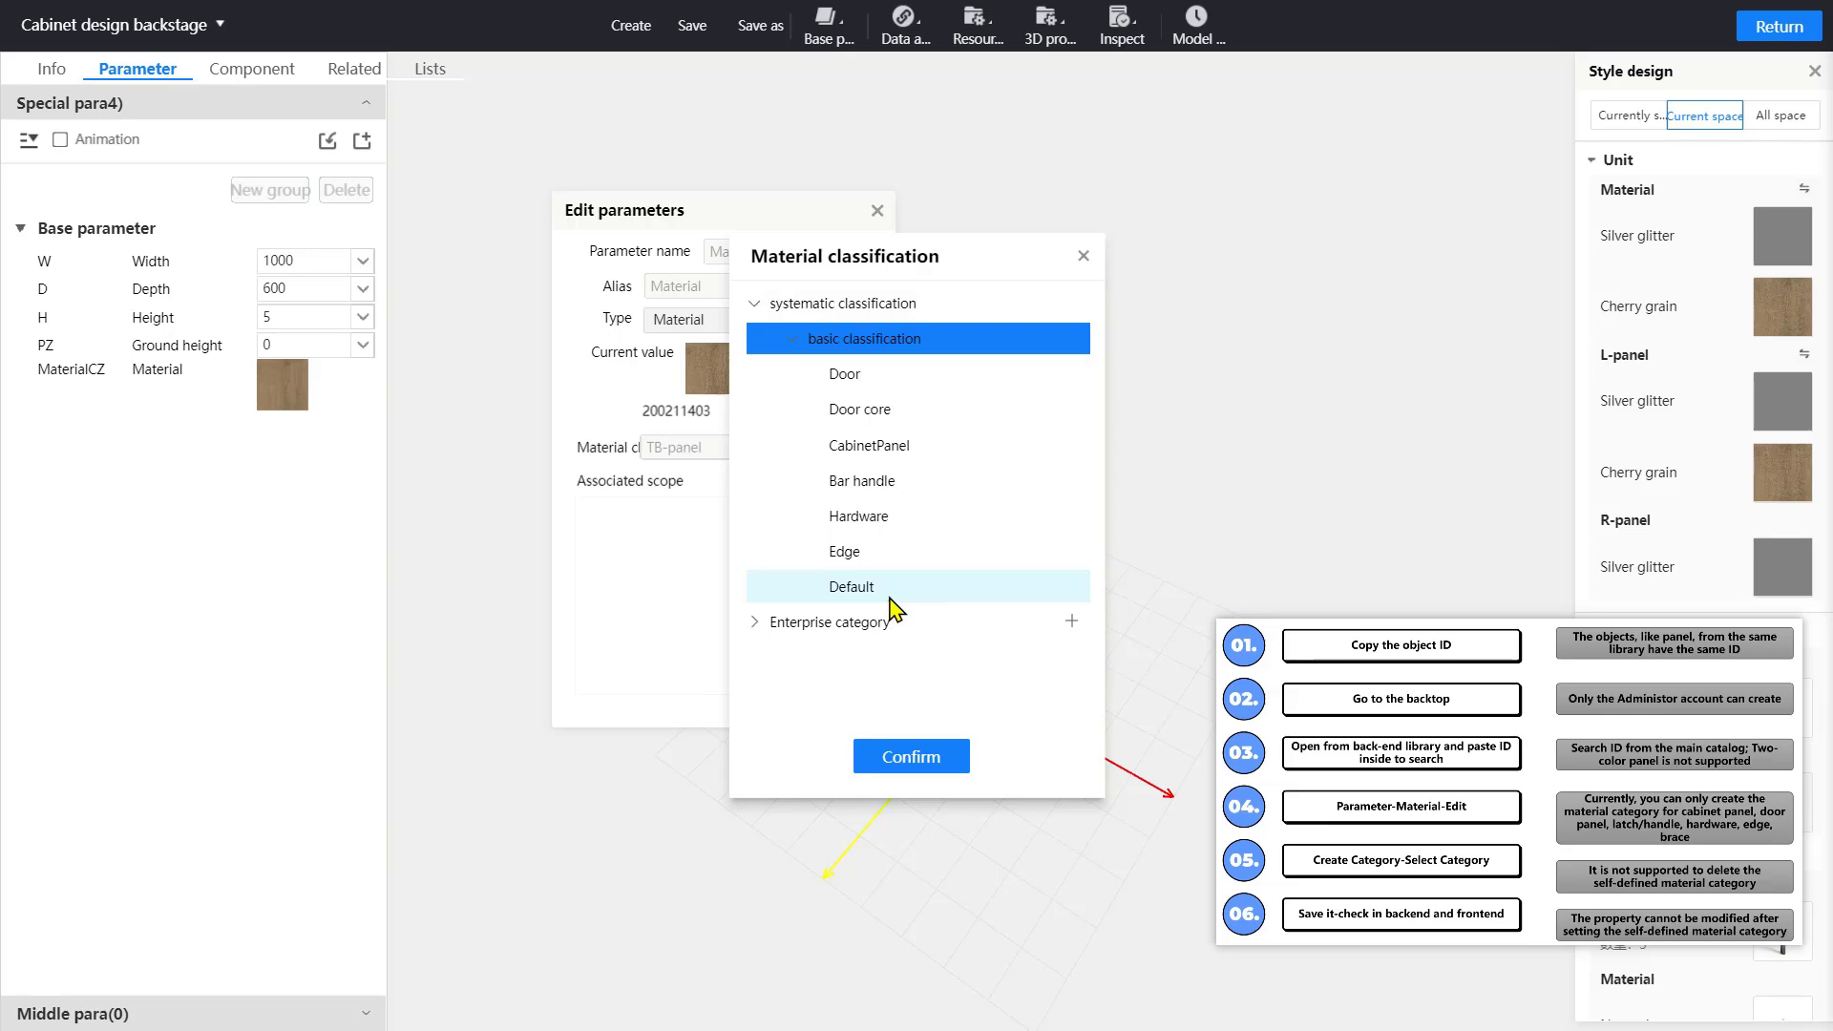
pyautogui.click(1083, 260)
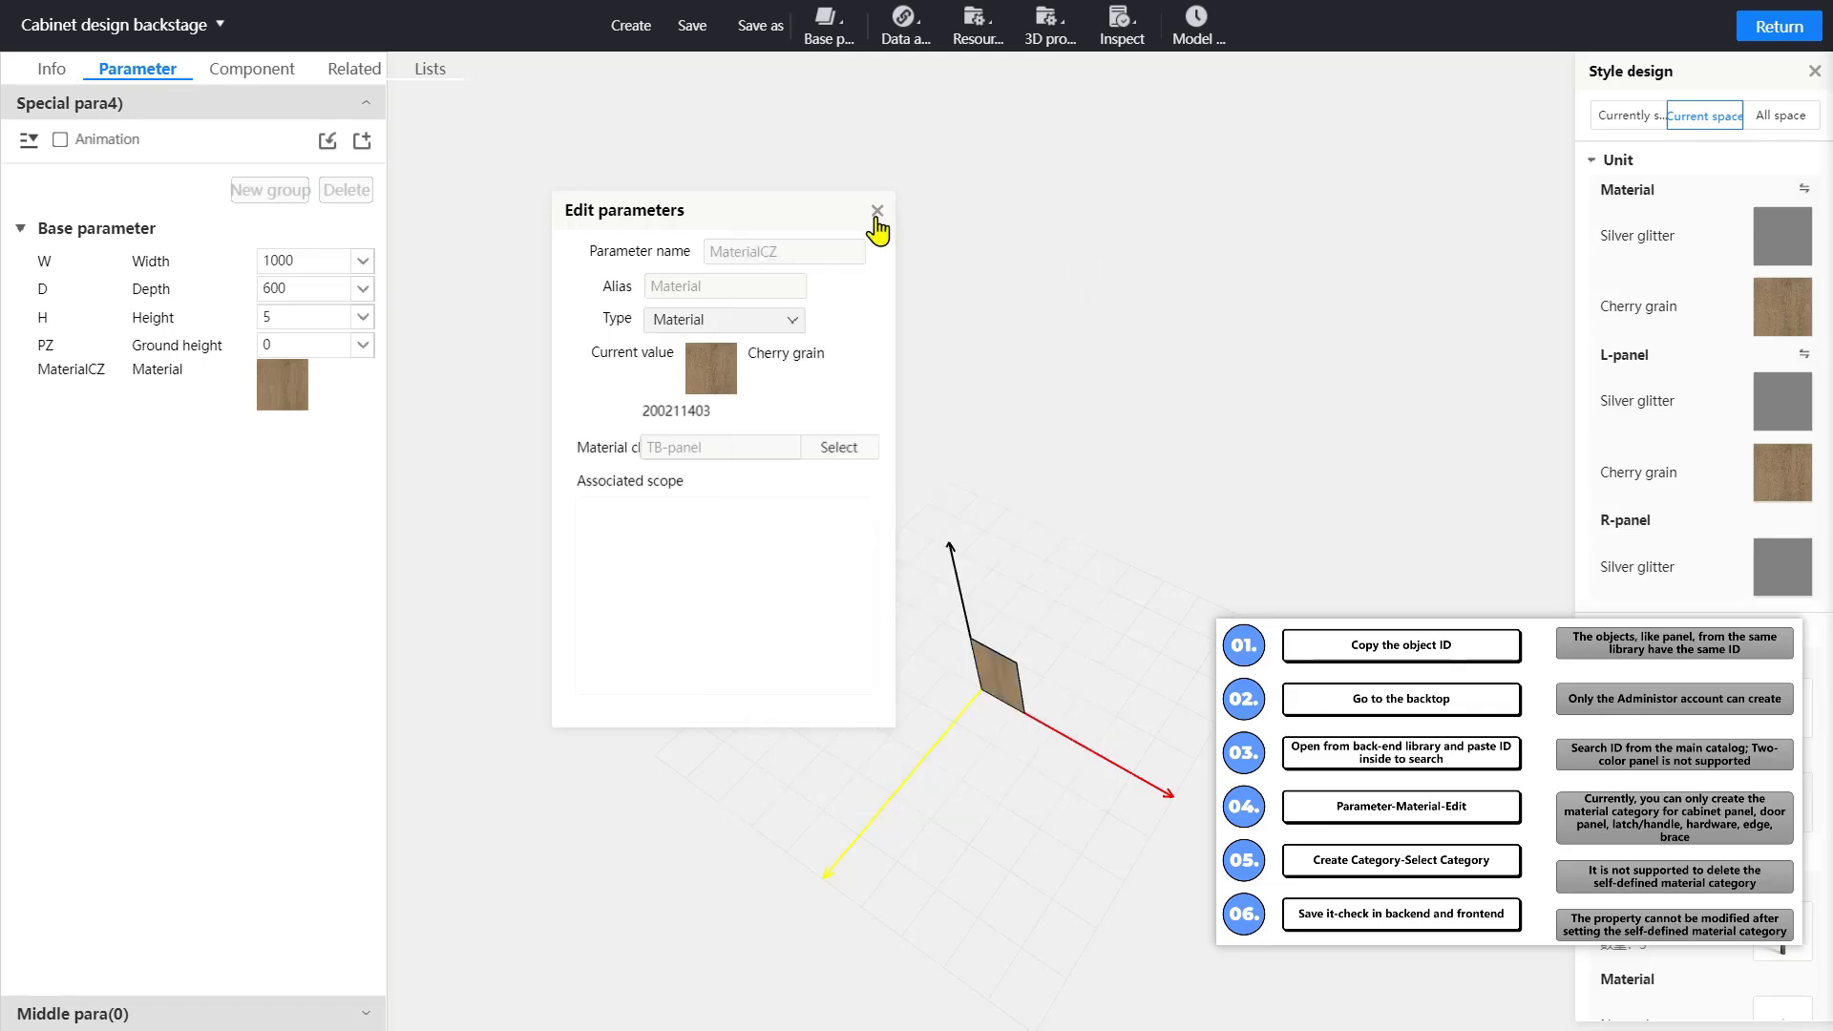
# Close the MaterialCZ parameter editor and save the thin back panel
pyautogui.click(877, 212)
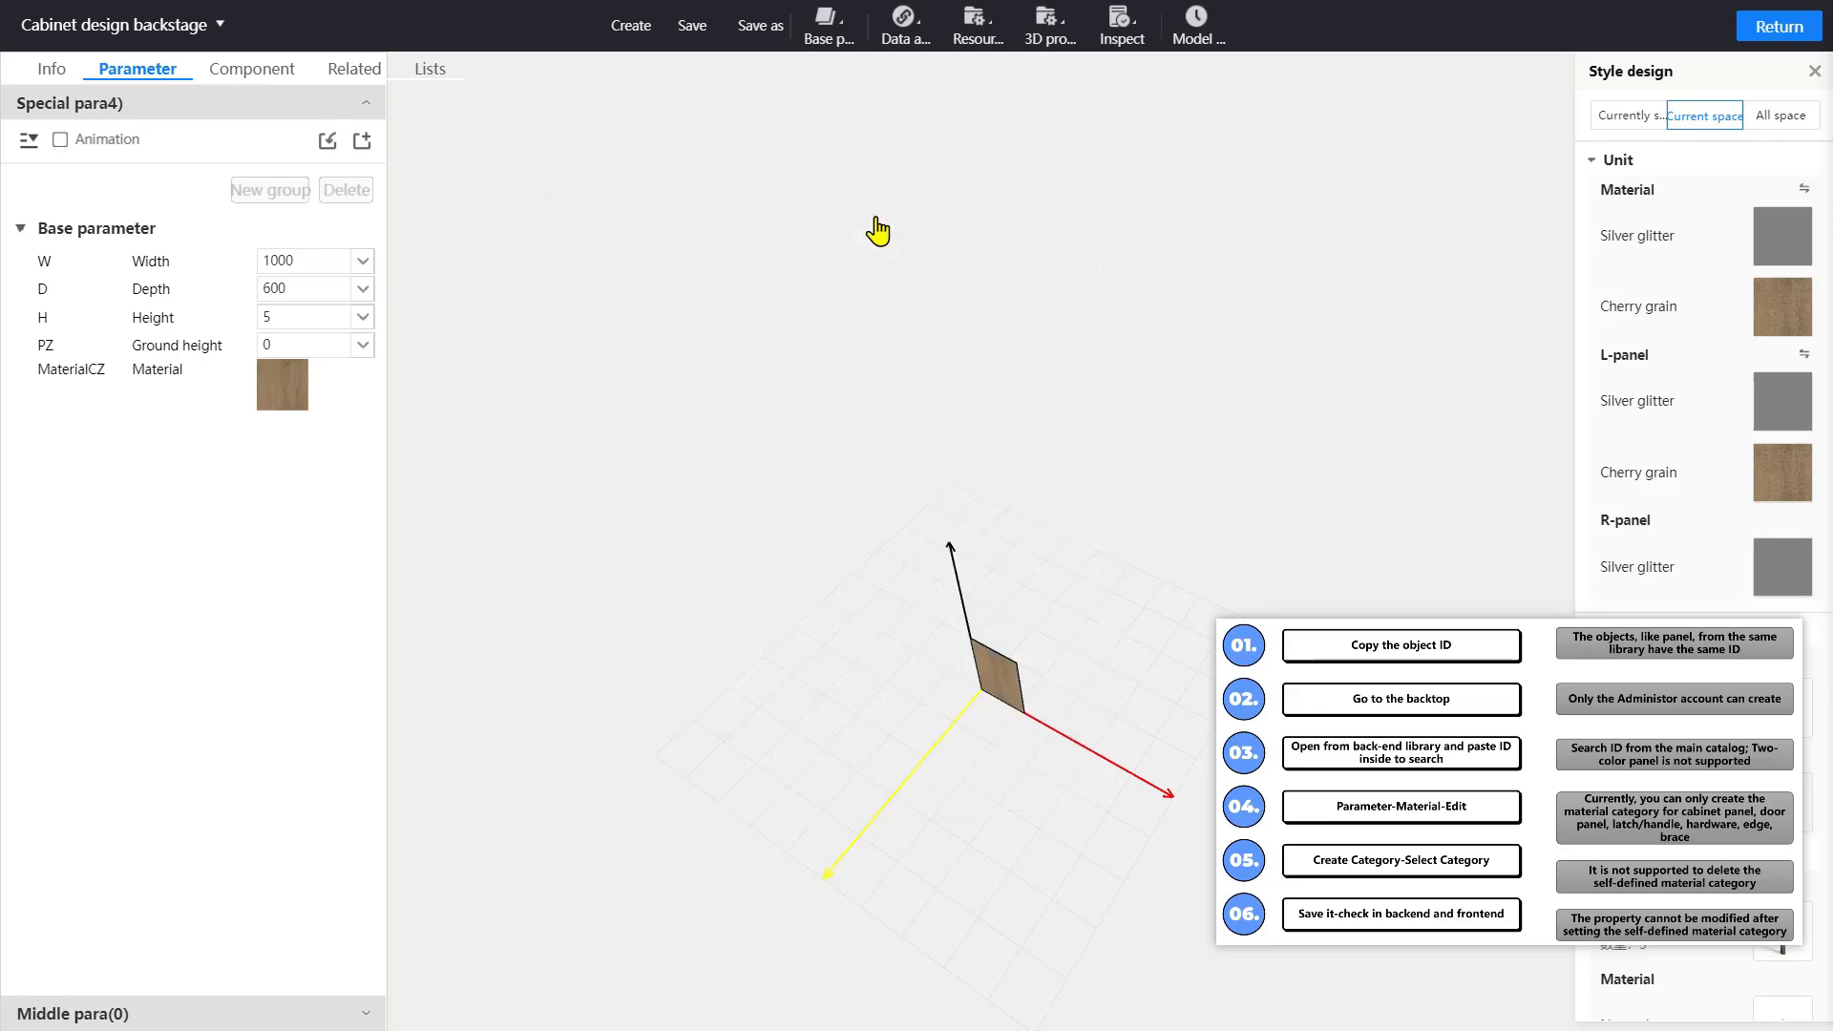
pyautogui.click(696, 39)
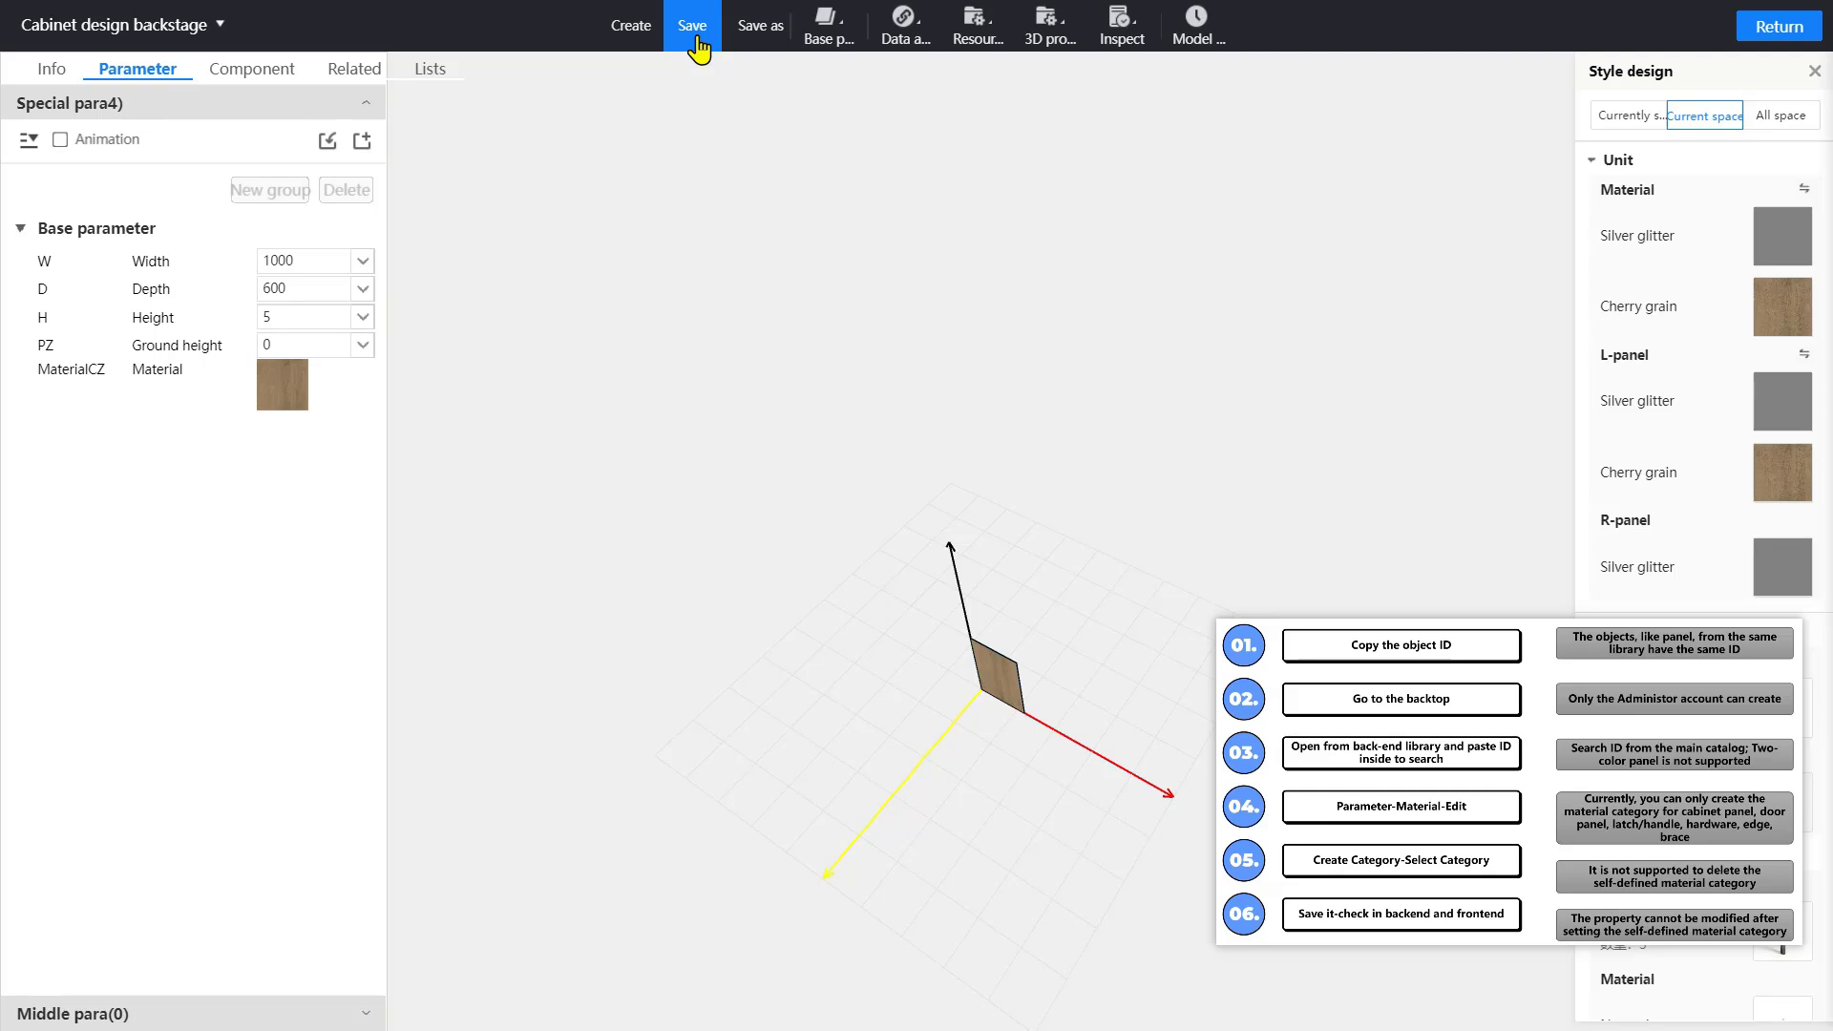
# Open Single Door Floor Cabinet-L from the library's Foundation cabinet, Floor cabinet, Open door cabinet folder, replacing the current object
pyautogui.click(633, 29)
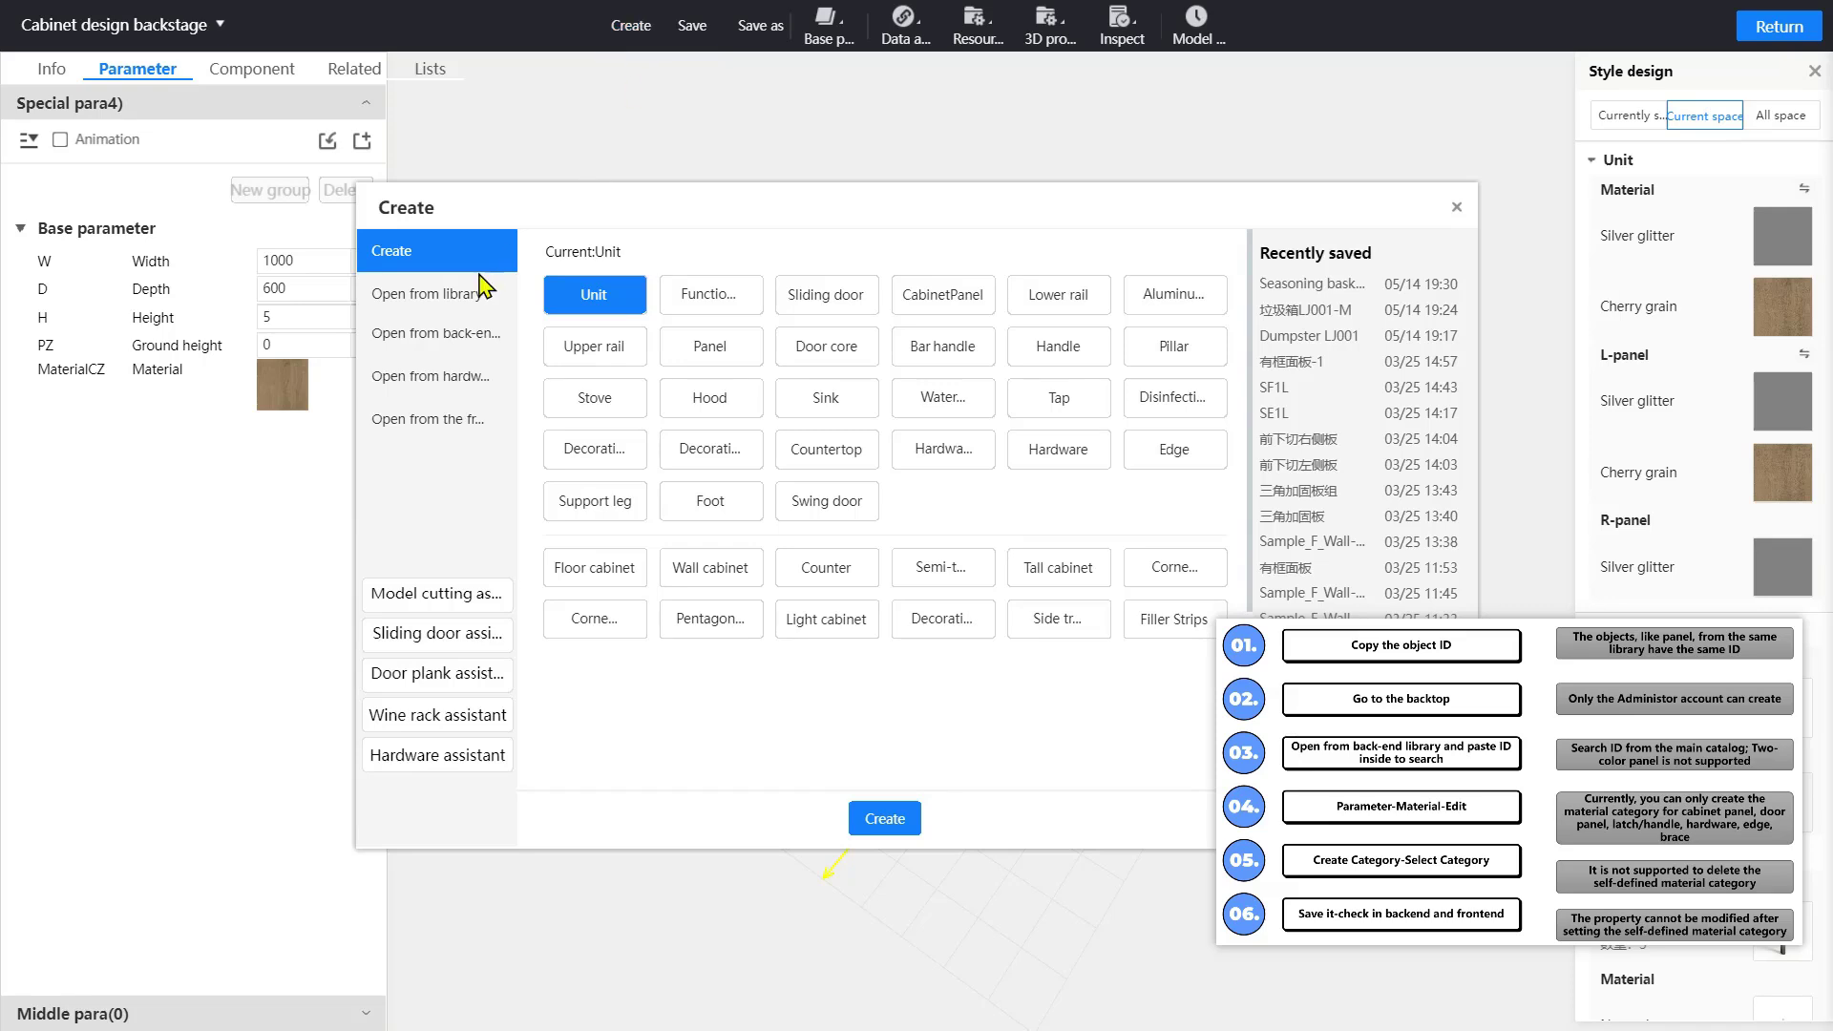
pyautogui.click(426, 295)
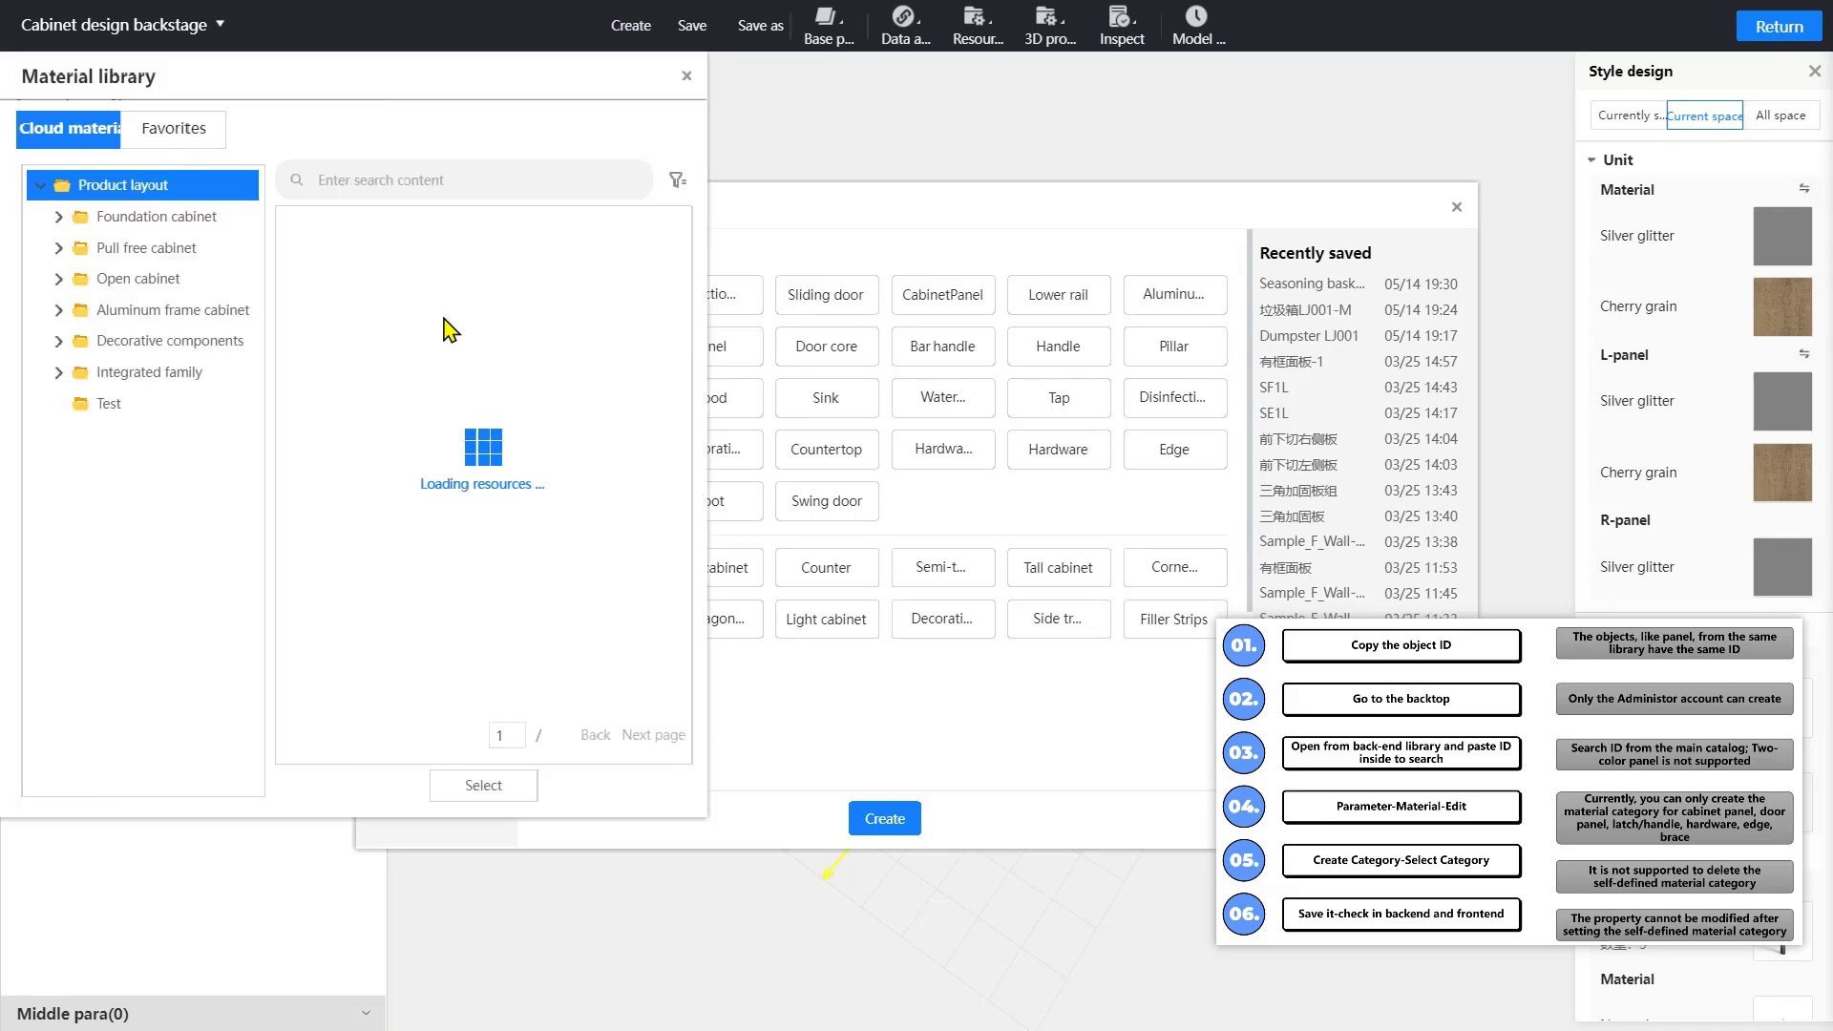
pyautogui.click(172, 217)
pyautogui.click(157, 248)
pyautogui.click(191, 278)
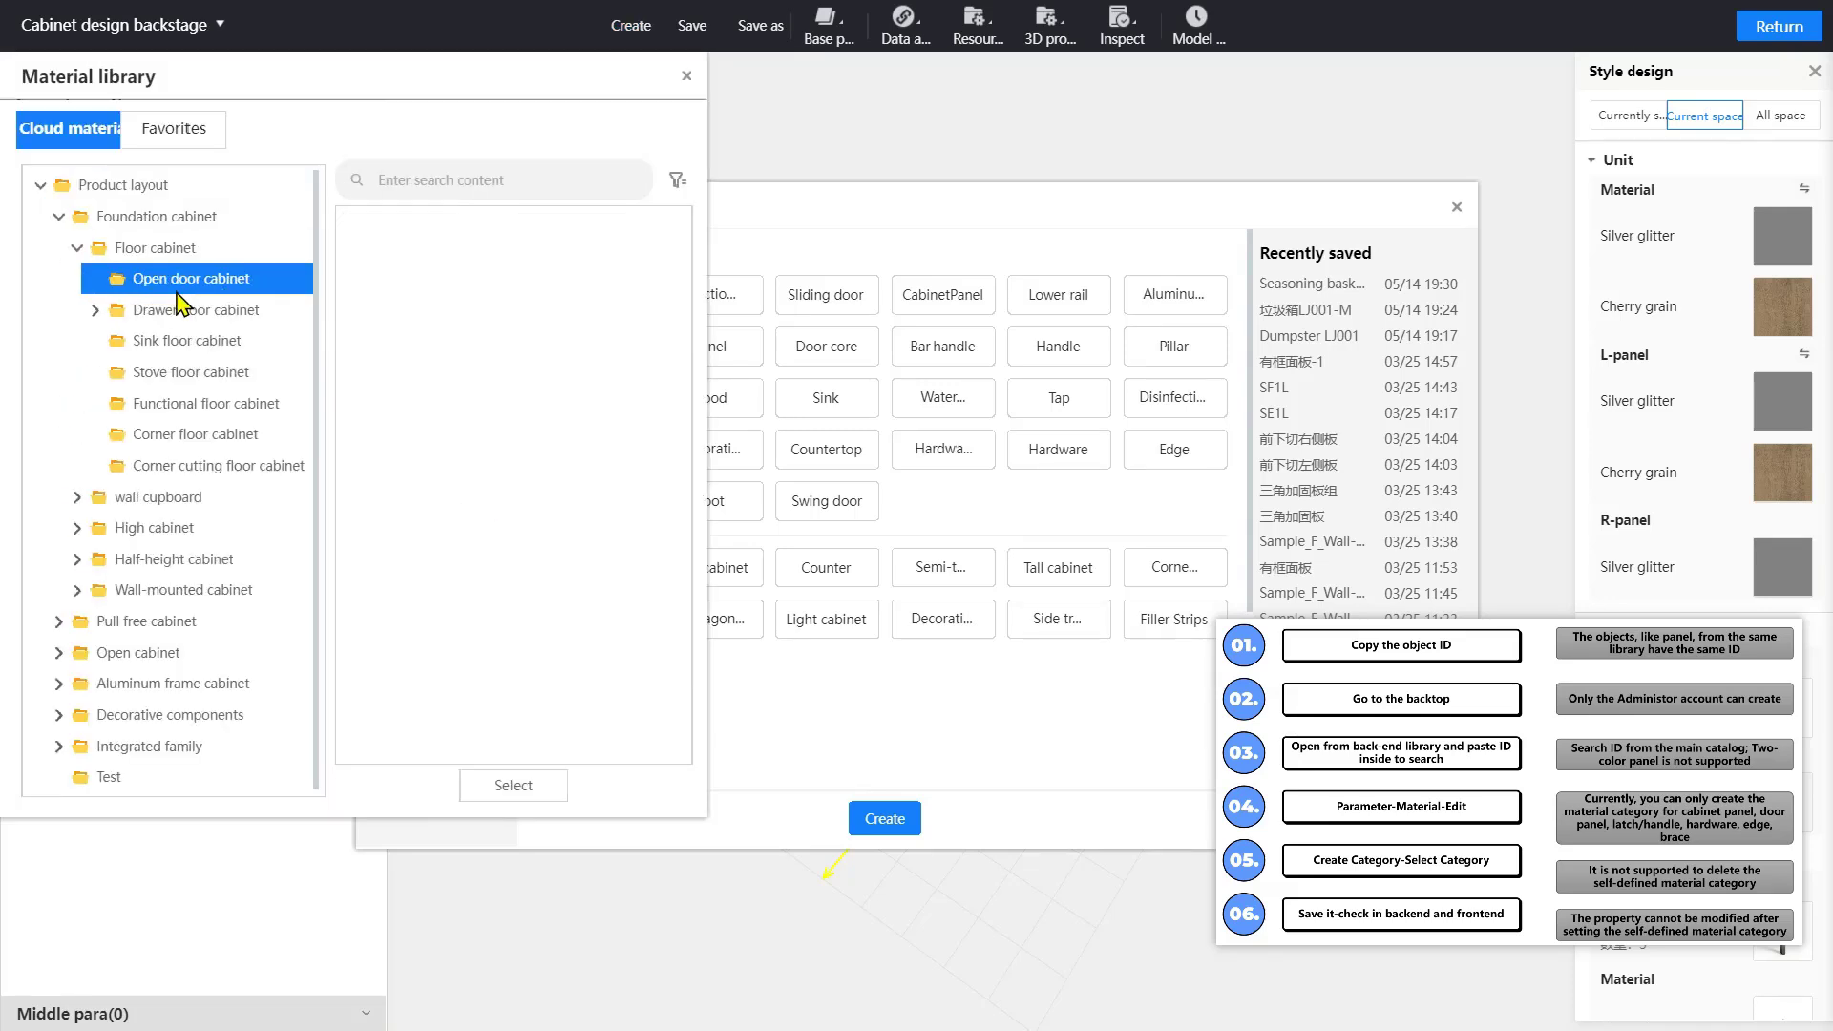
pyautogui.doubleClick(391, 286)
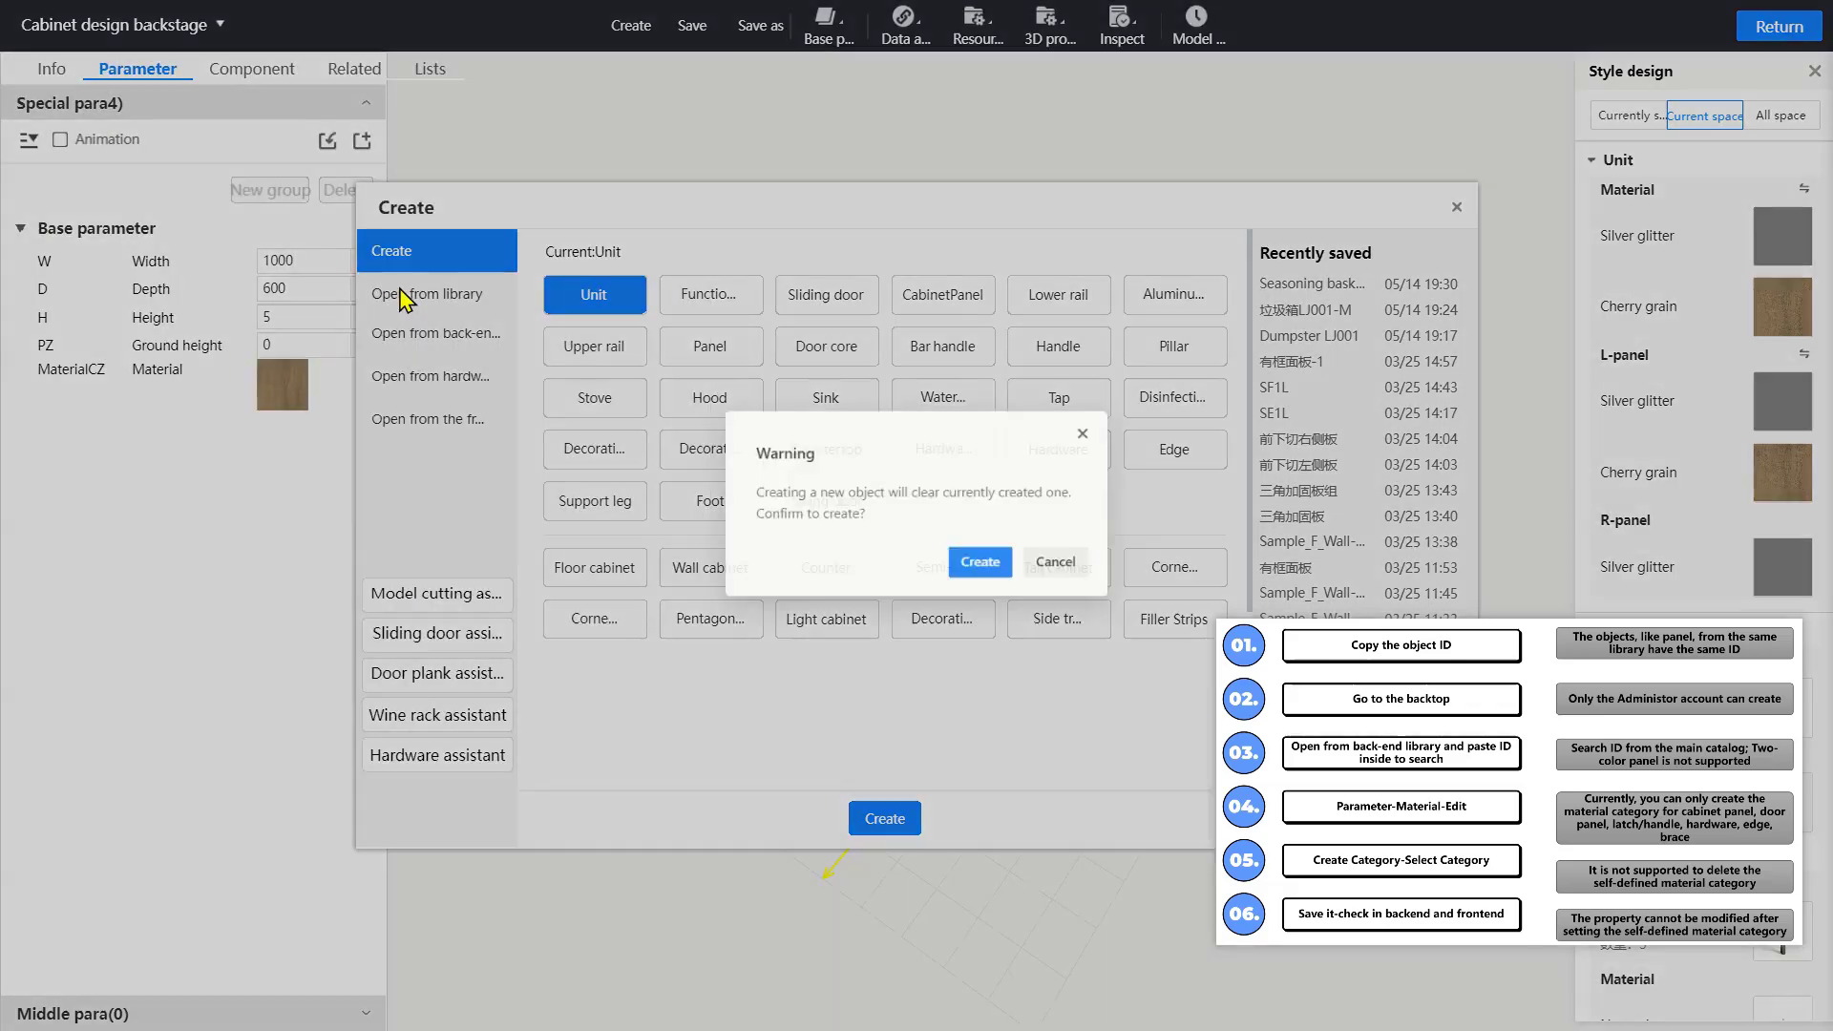
pyautogui.click(988, 569)
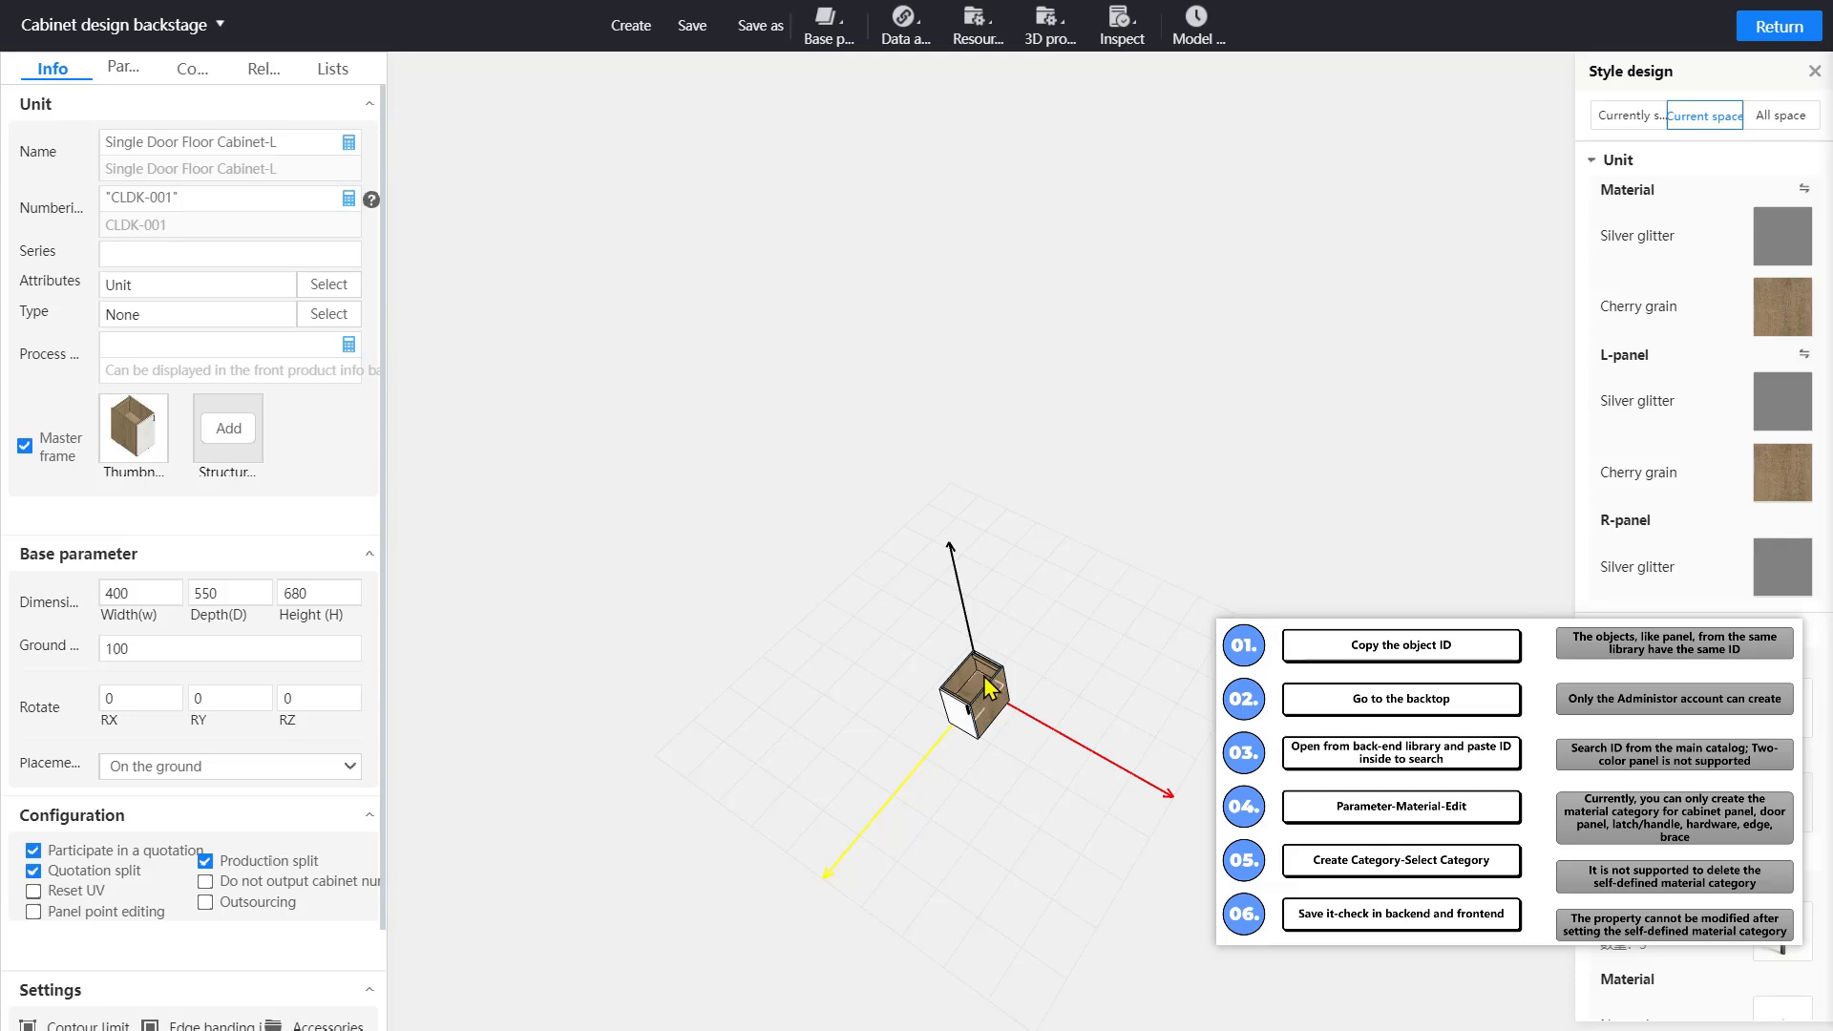
# Check the material category shown for the cabinet's thin back panel and for its layer panel
pyautogui.click(990, 688)
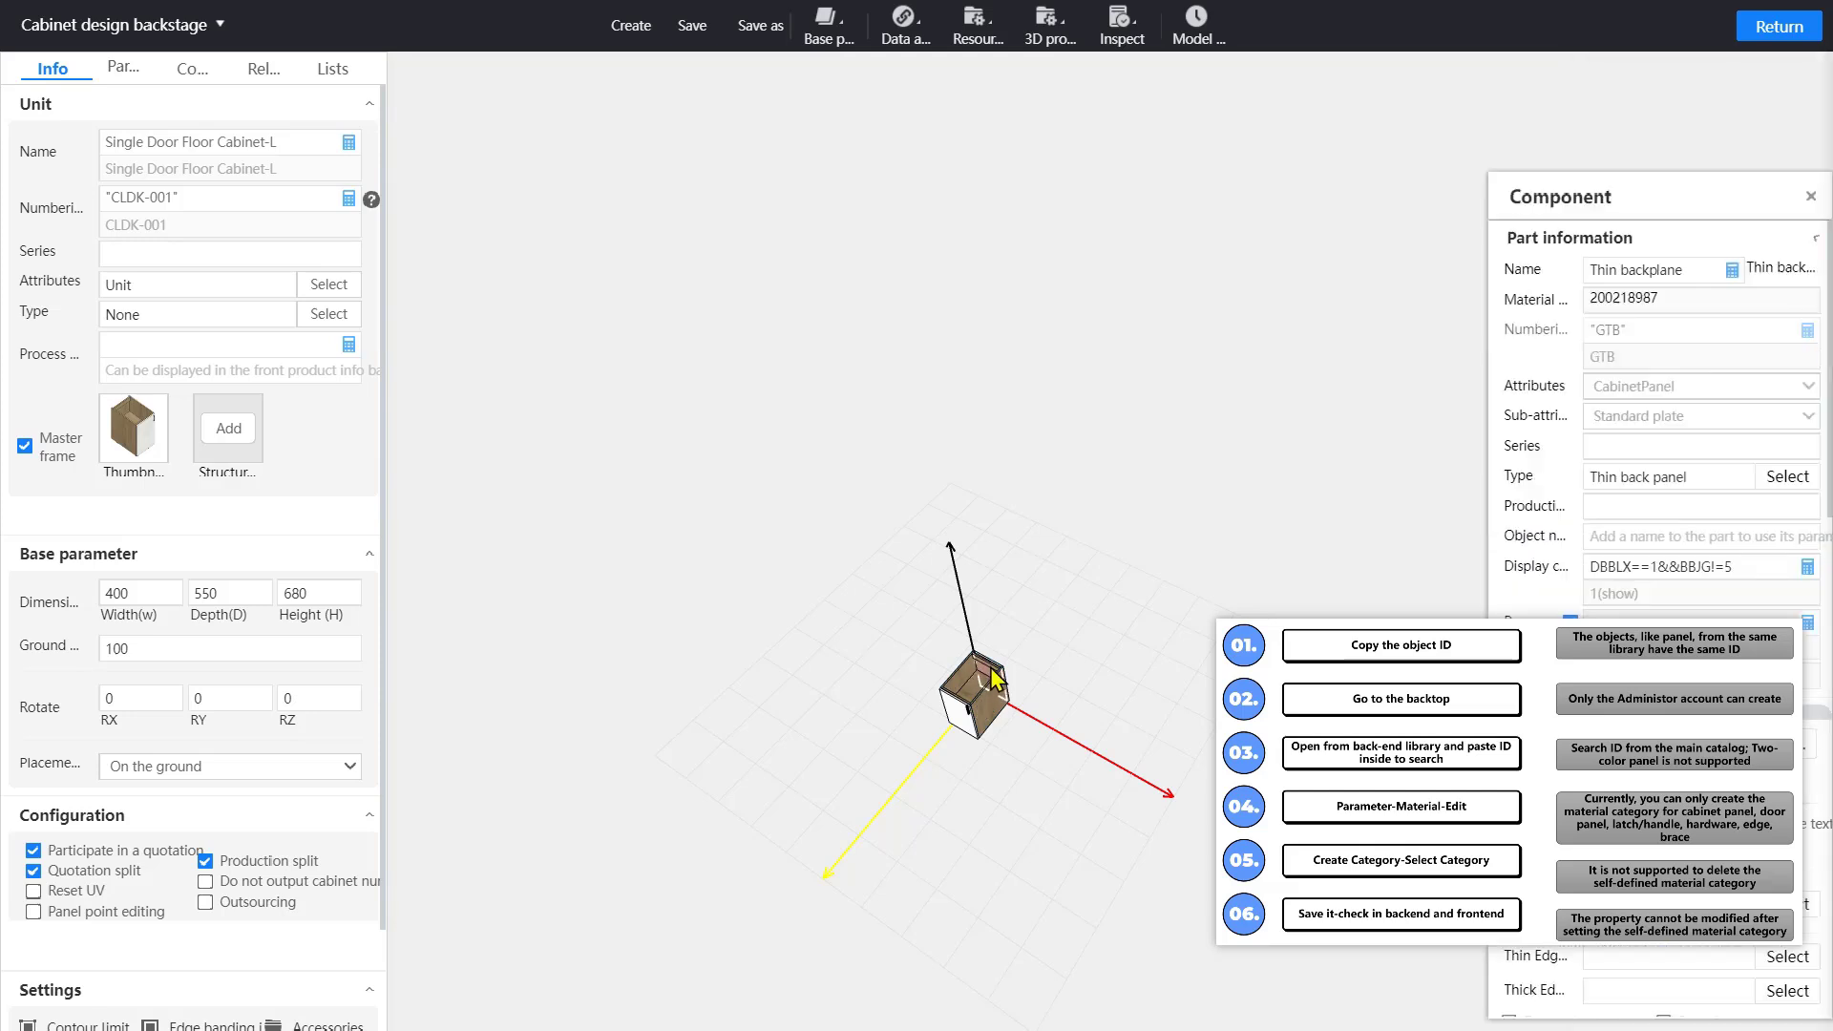
pyautogui.moveTo(1107, 611); pyautogui.dragTo(898, 659)
pyautogui.scroll(5, 1113, 657)
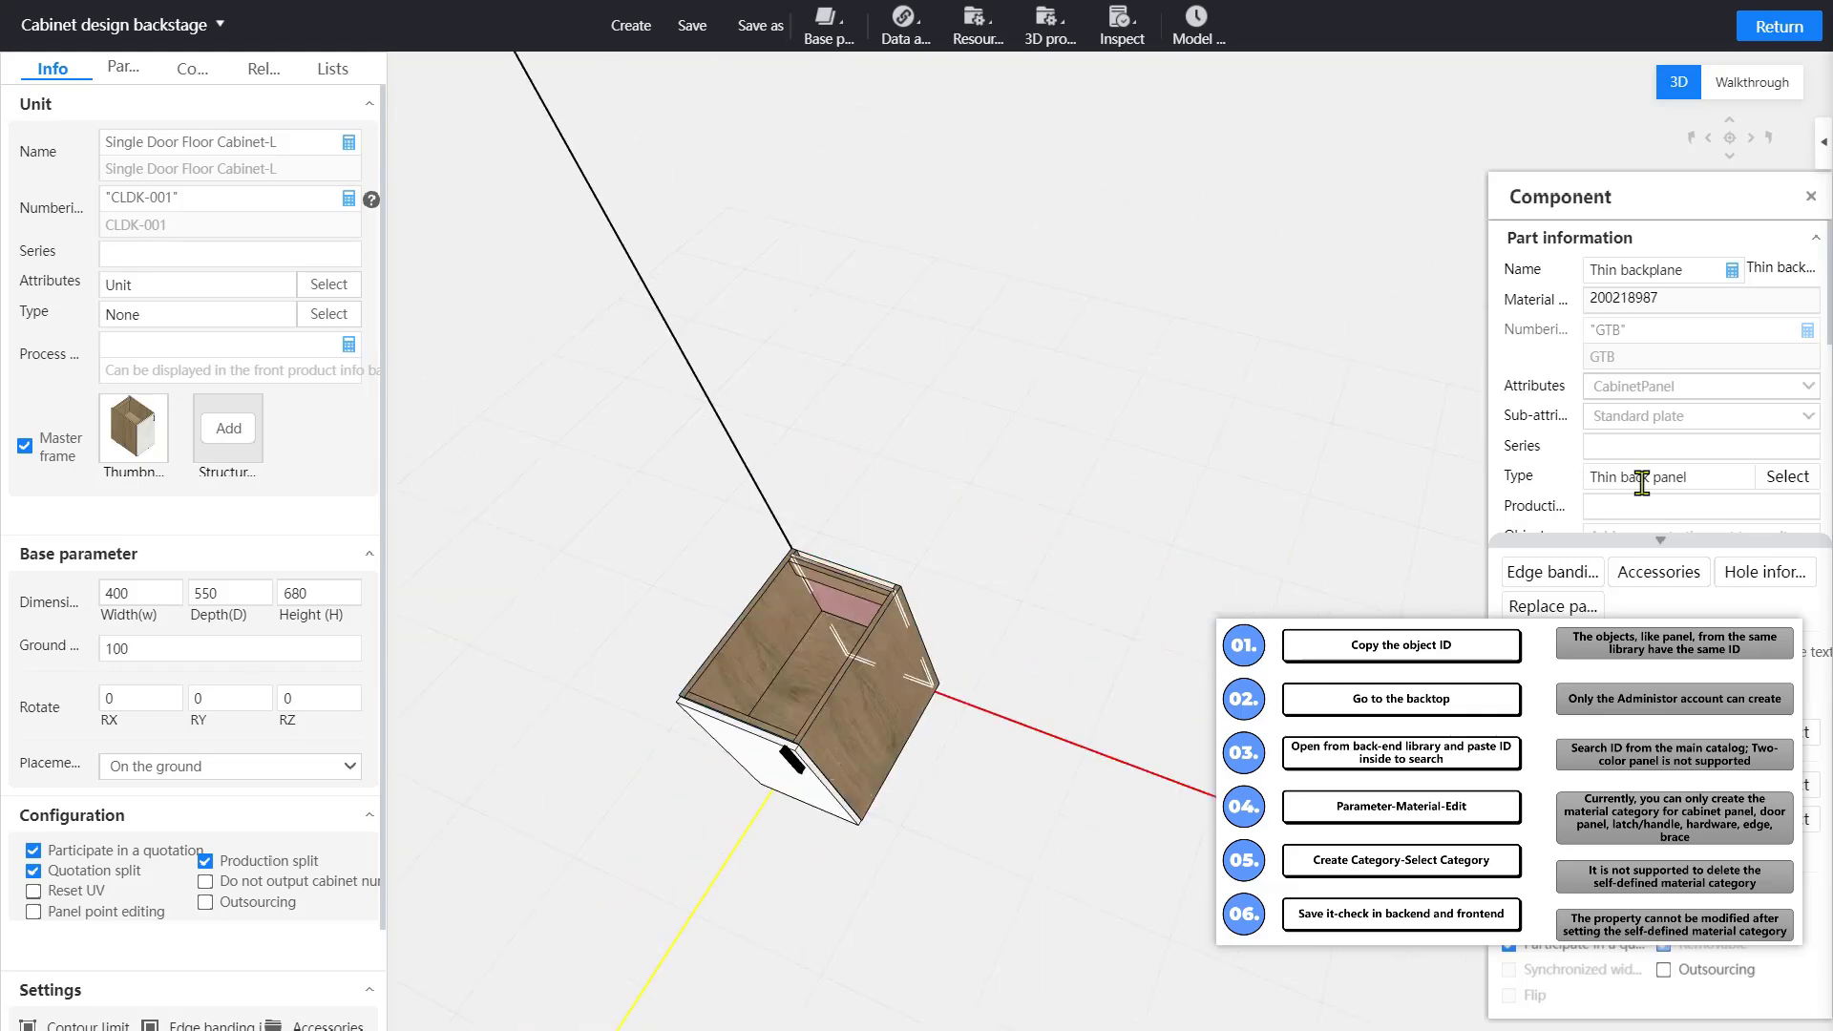
pyautogui.click(1585, 607)
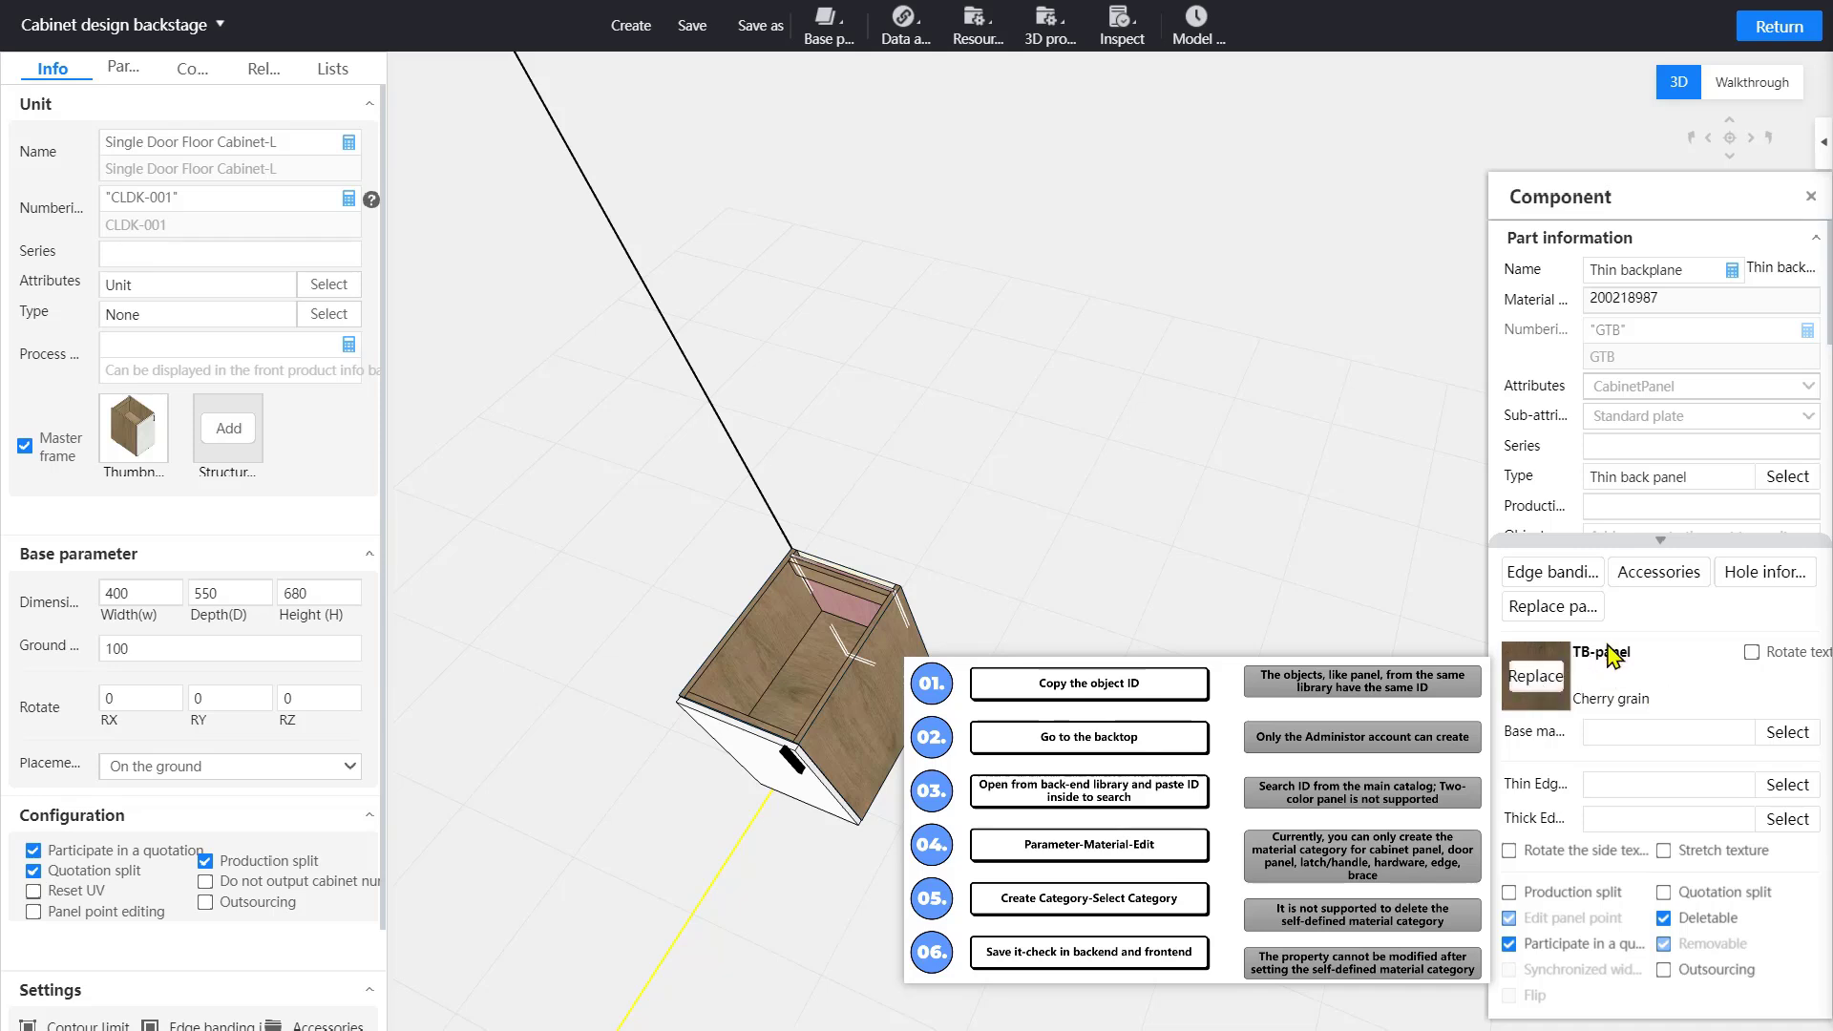
pyautogui.click(819, 704)
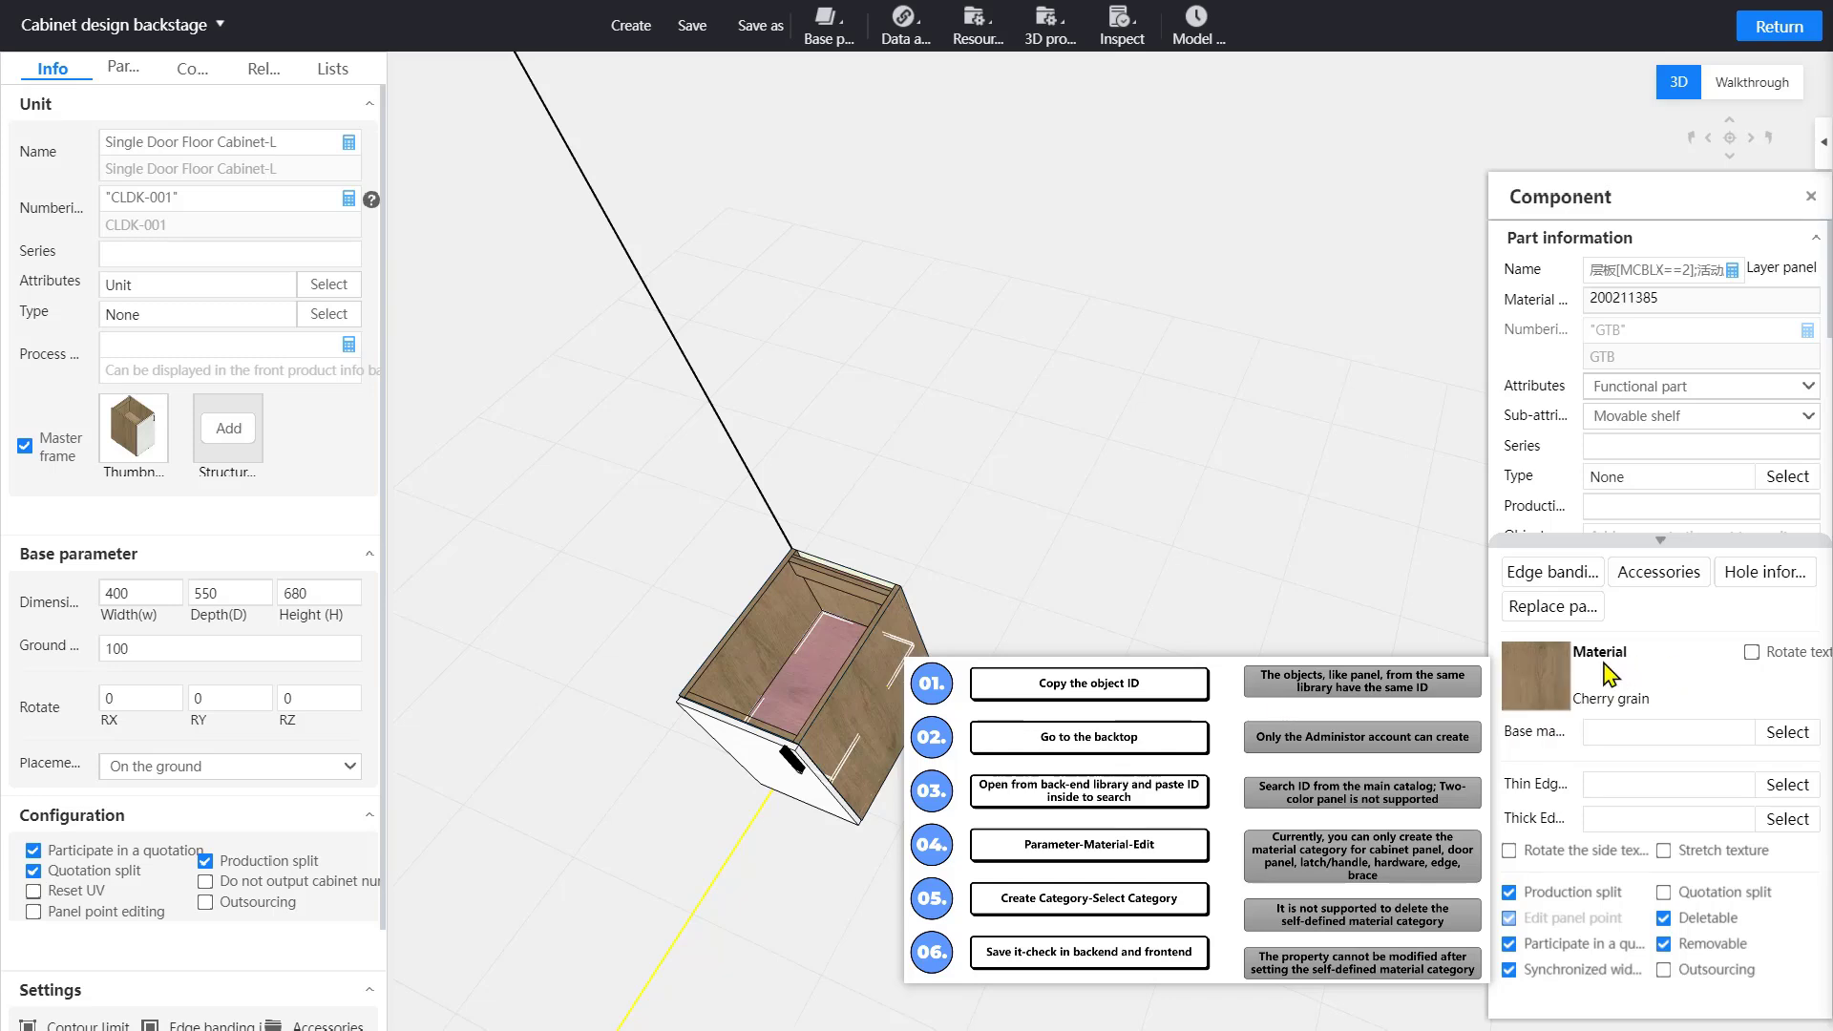
# Bring up the material categories for the whole cabinet and choose TB-panel
pyautogui.click(834, 595)
pyautogui.rightClick(868, 529)
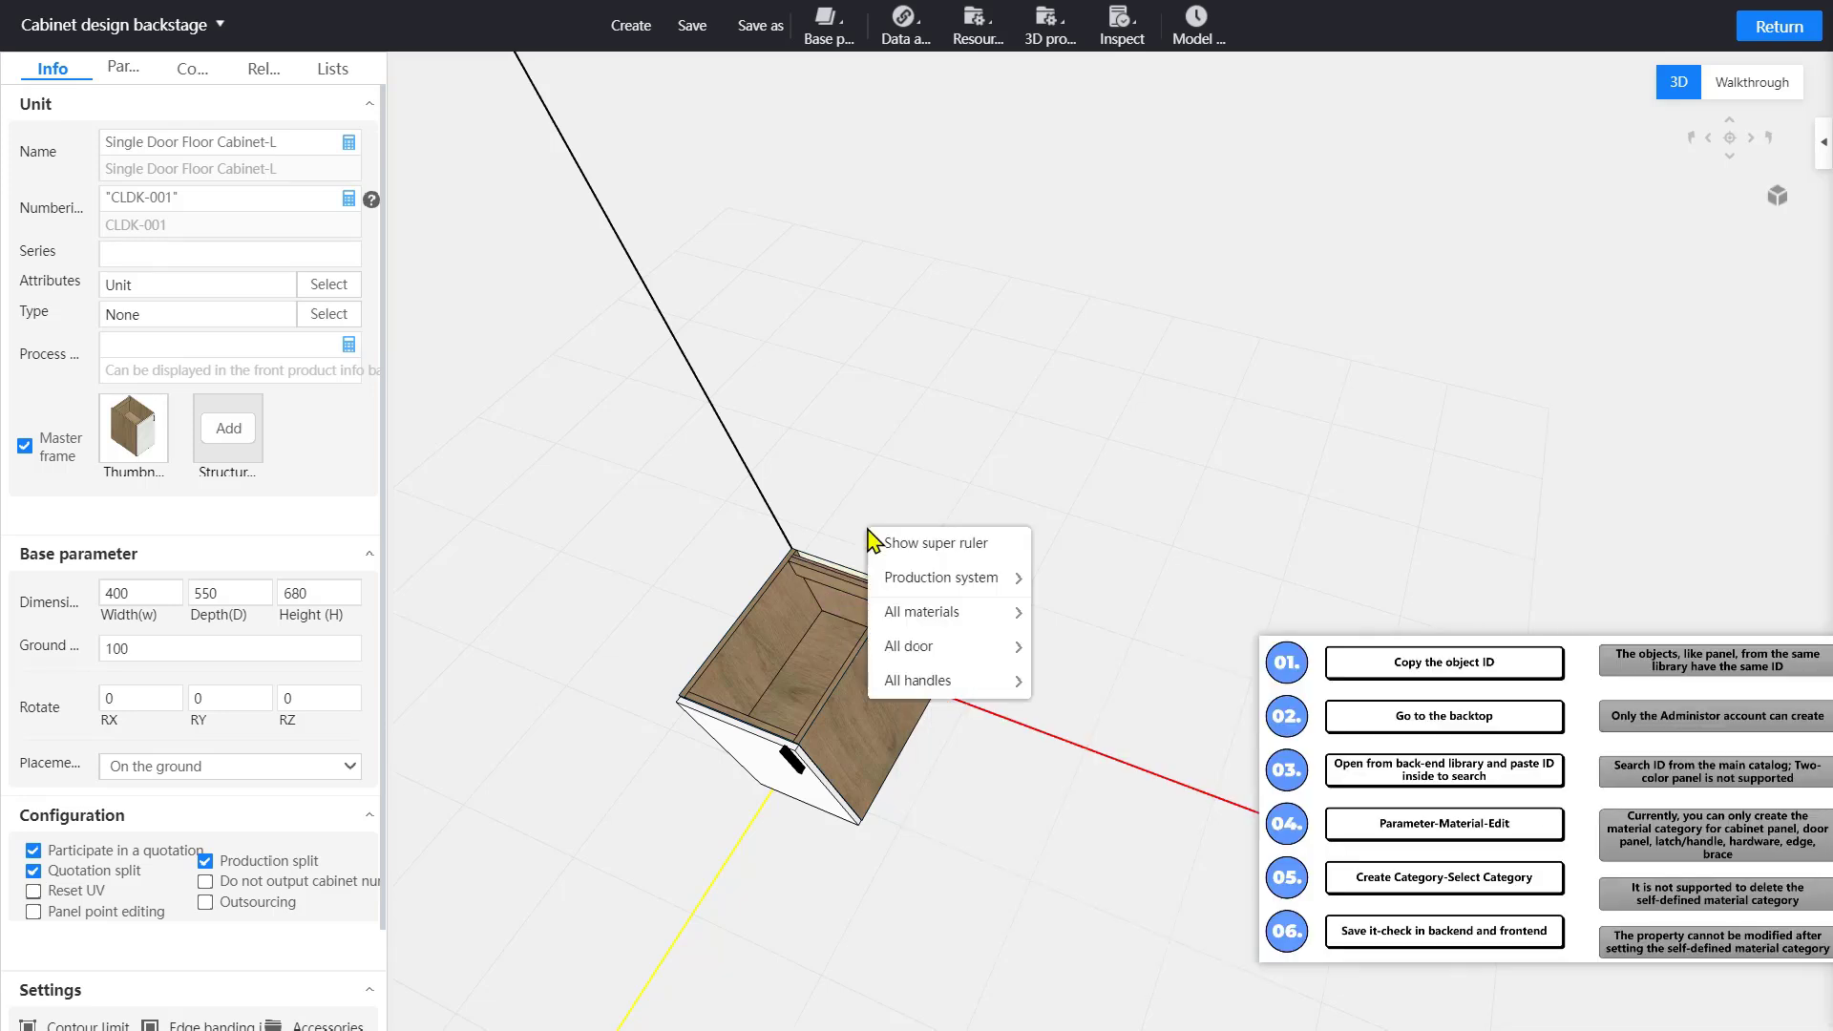
pyautogui.moveTo(919, 612)
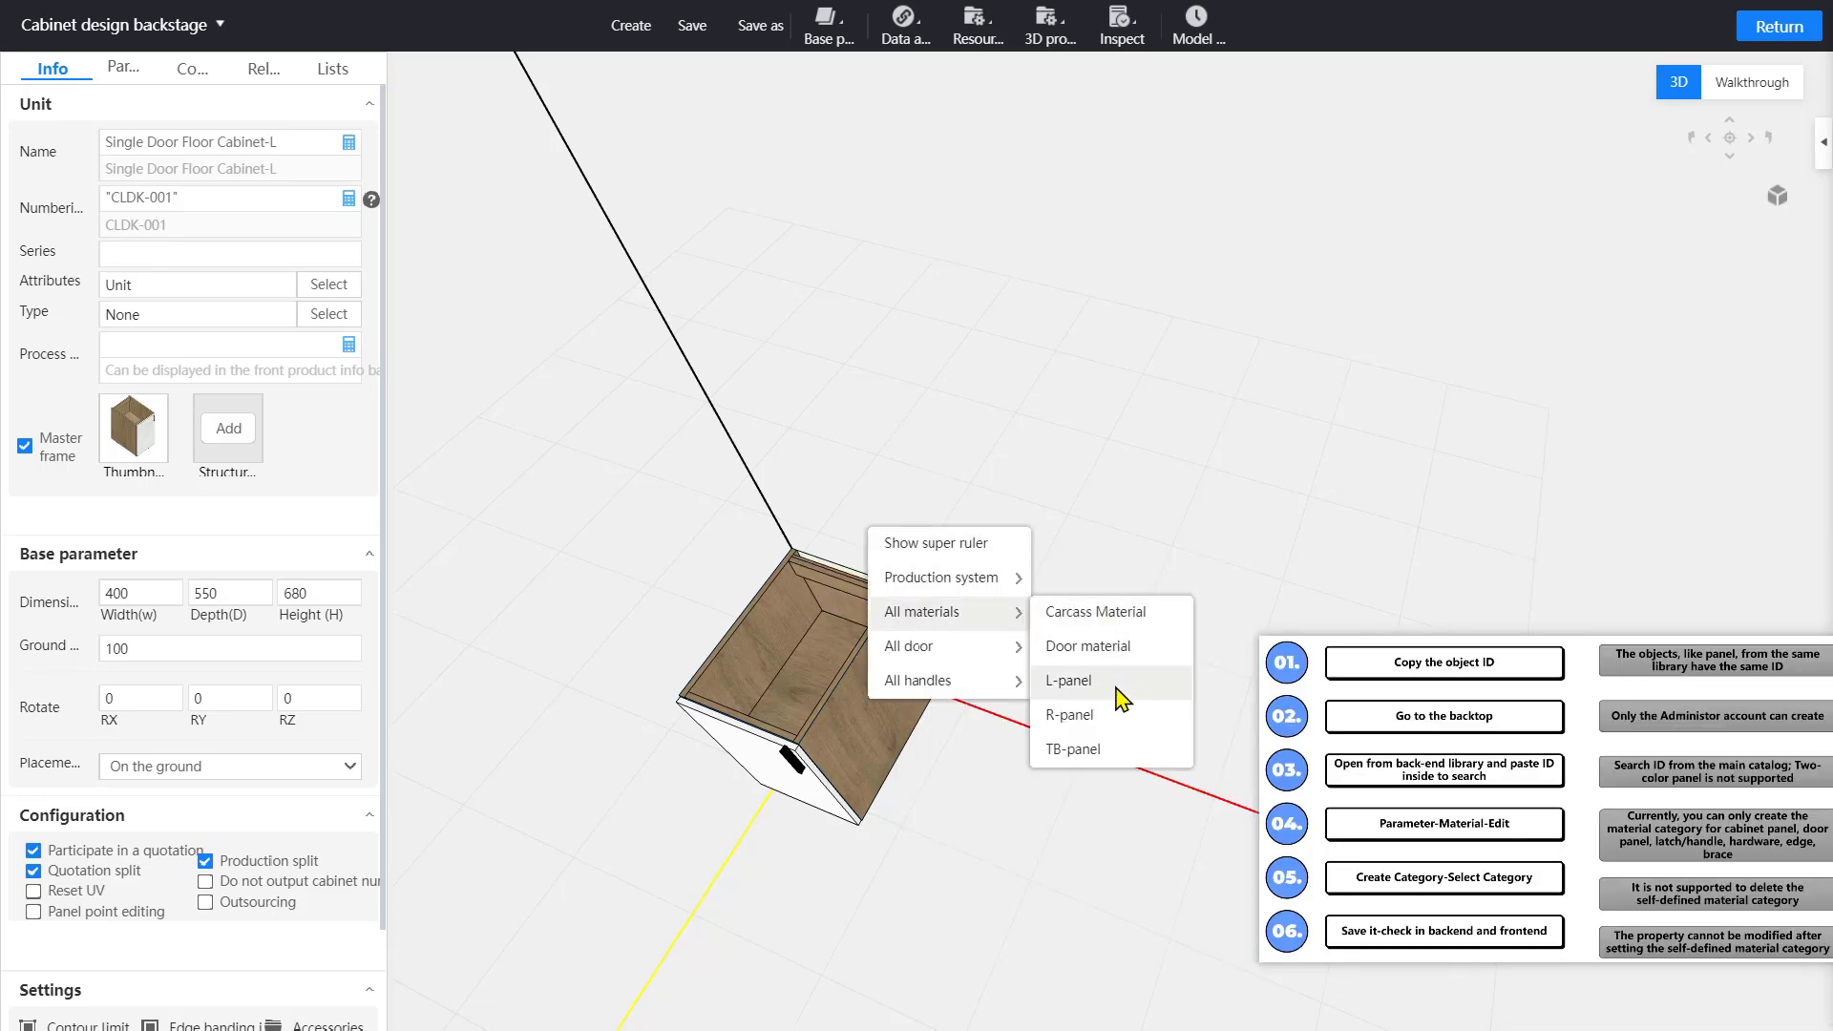
pyautogui.click(1118, 749)
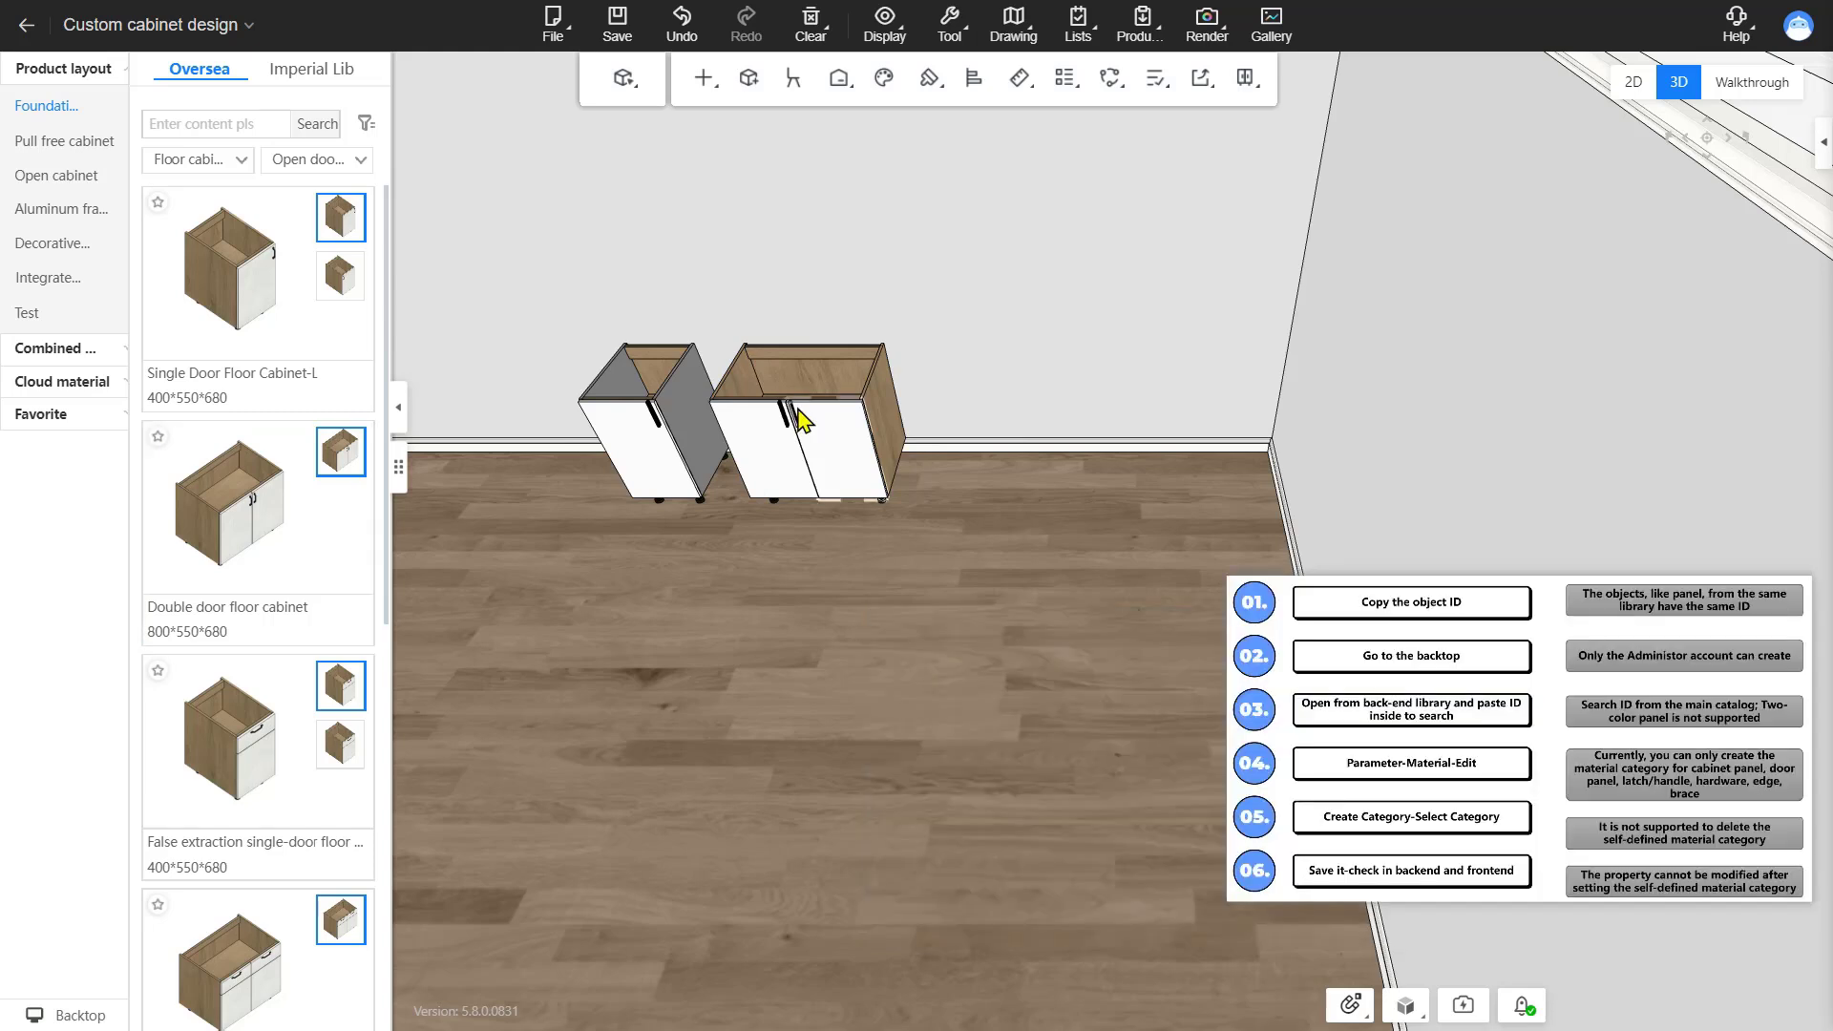
# Select the back brace of the single-door cabinet with grey sides and copy its material ID
pyautogui.click(649, 362)
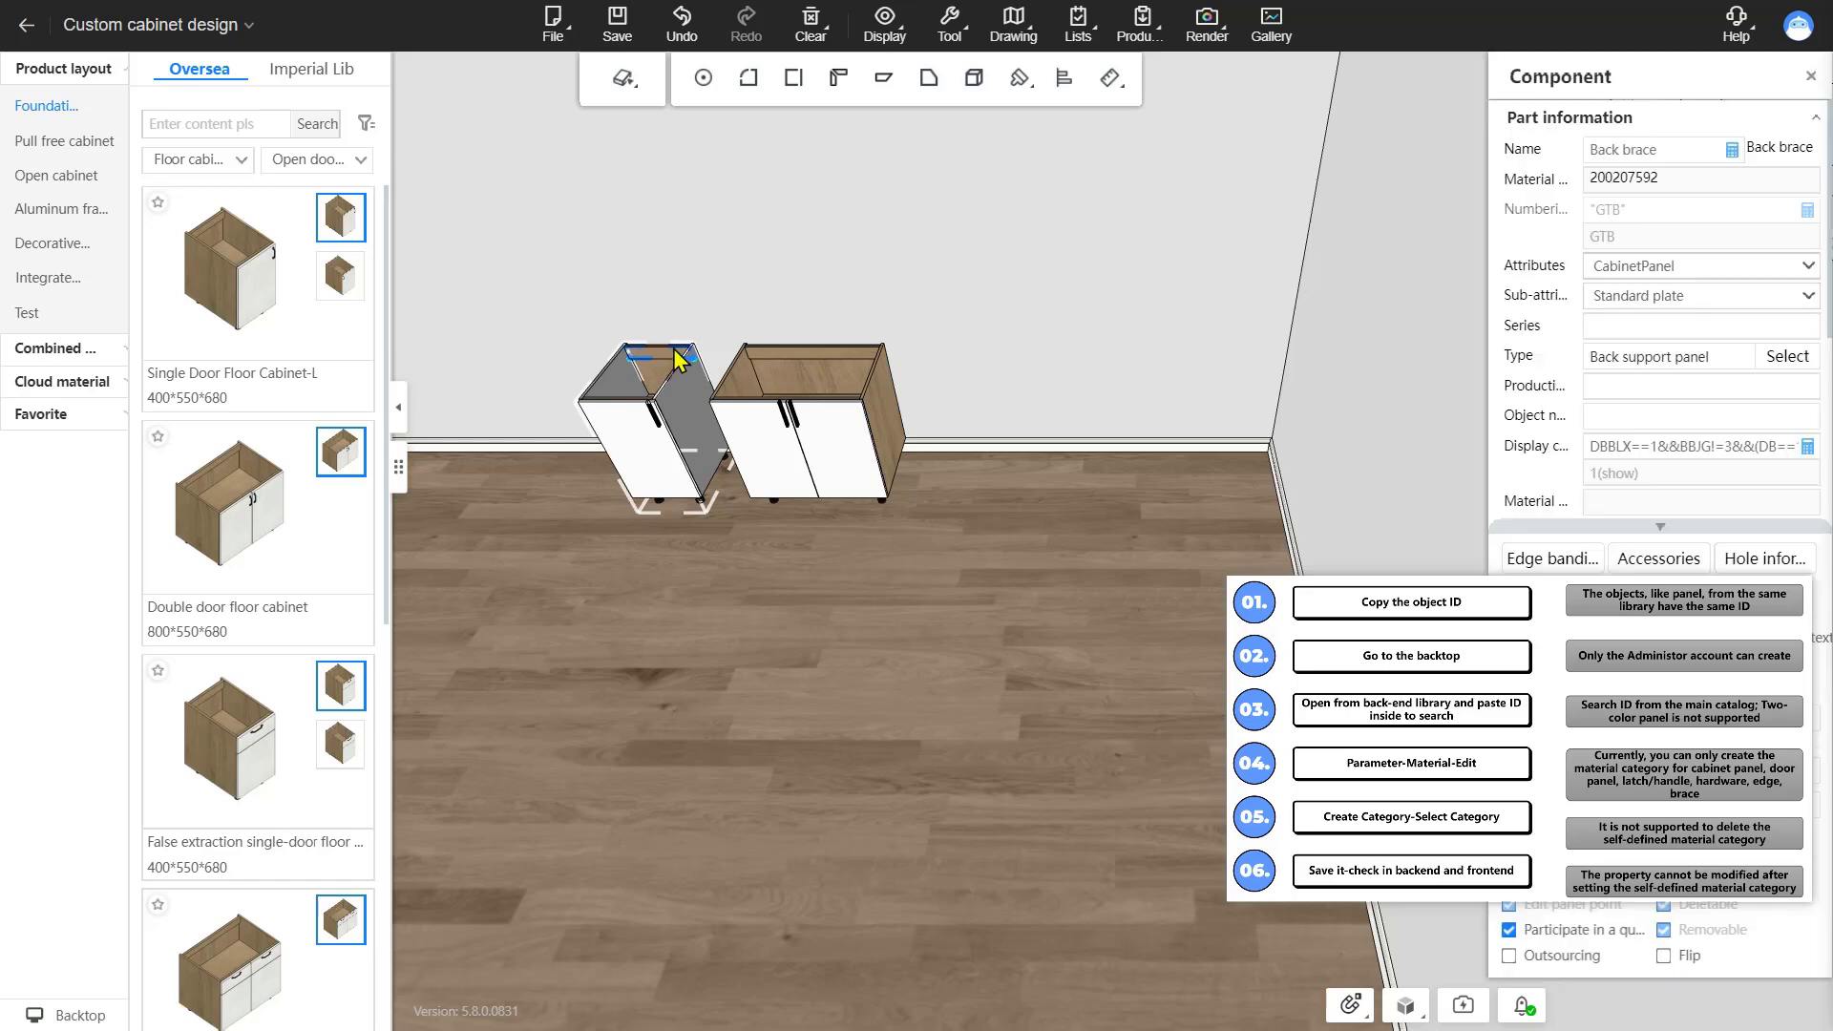
pyautogui.moveTo(1674, 177); pyautogui.dragTo(1583, 184)
pyautogui.hotkey('ctrl', 'c')
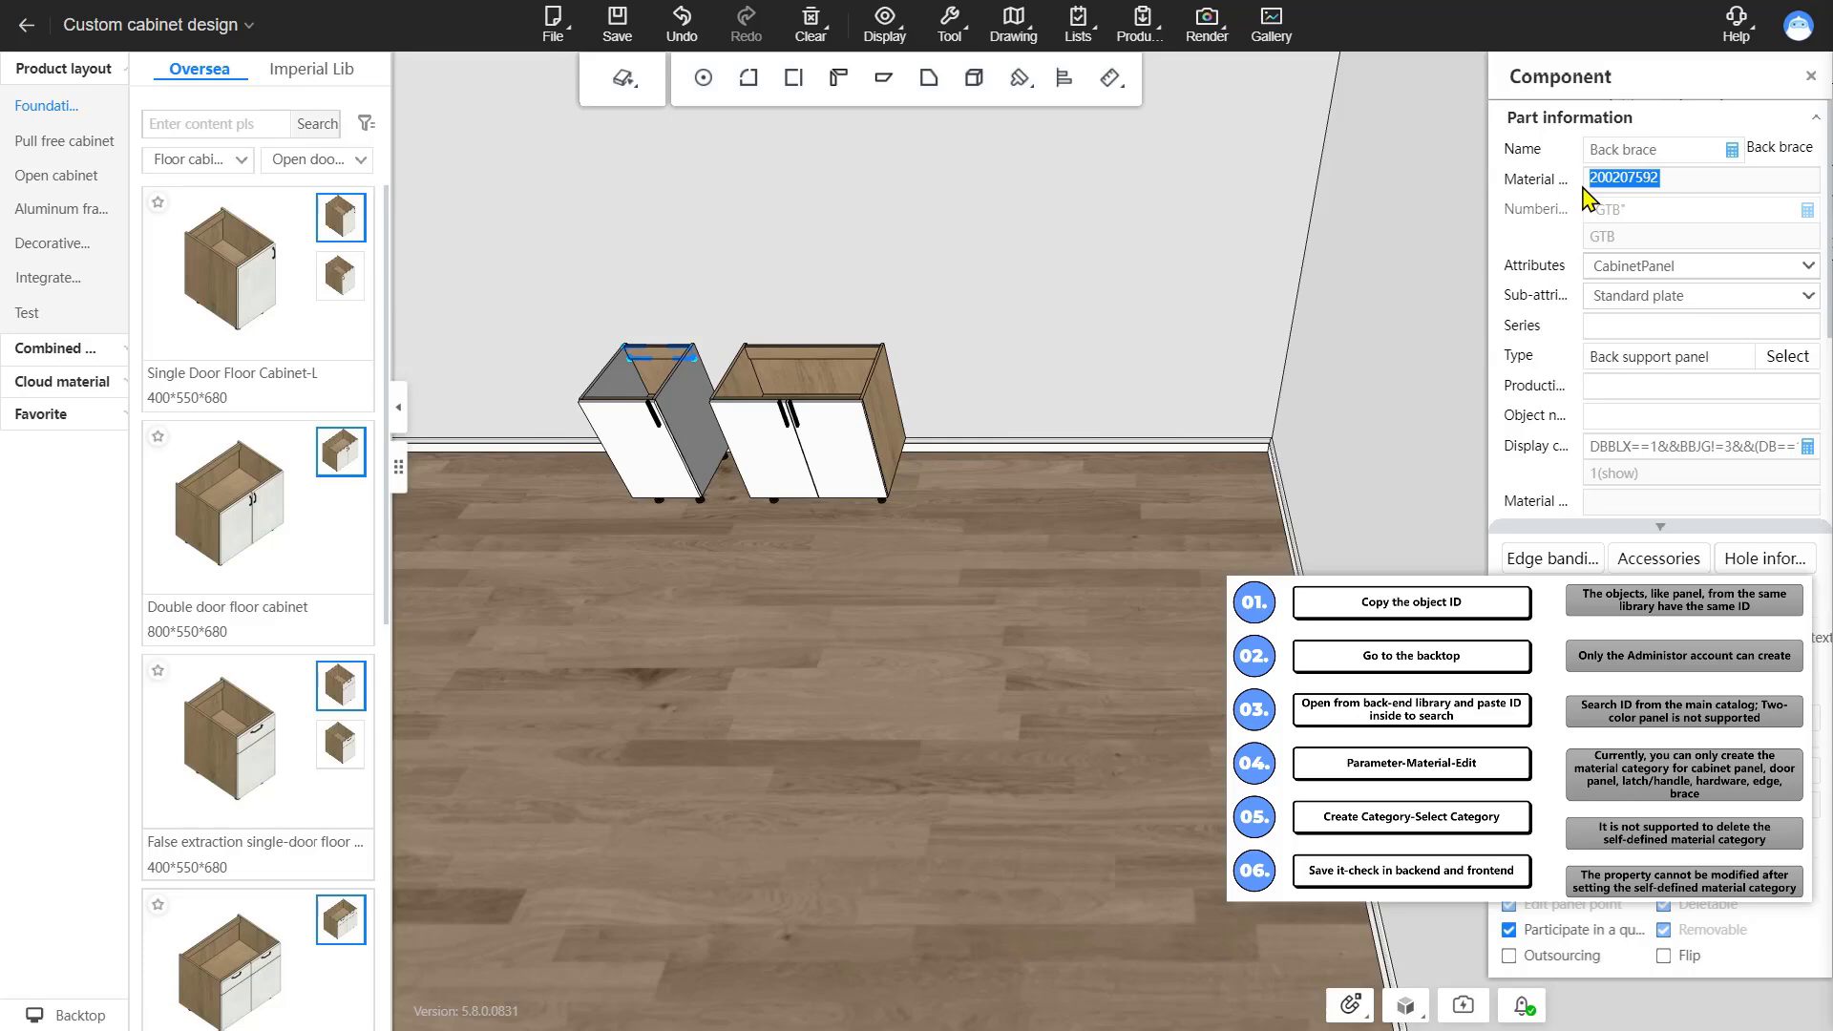
# Switch to the cabinet design backstage and open the Back support panel from the back-end library by searching for ID 200207592
pyautogui.click(36, 1014)
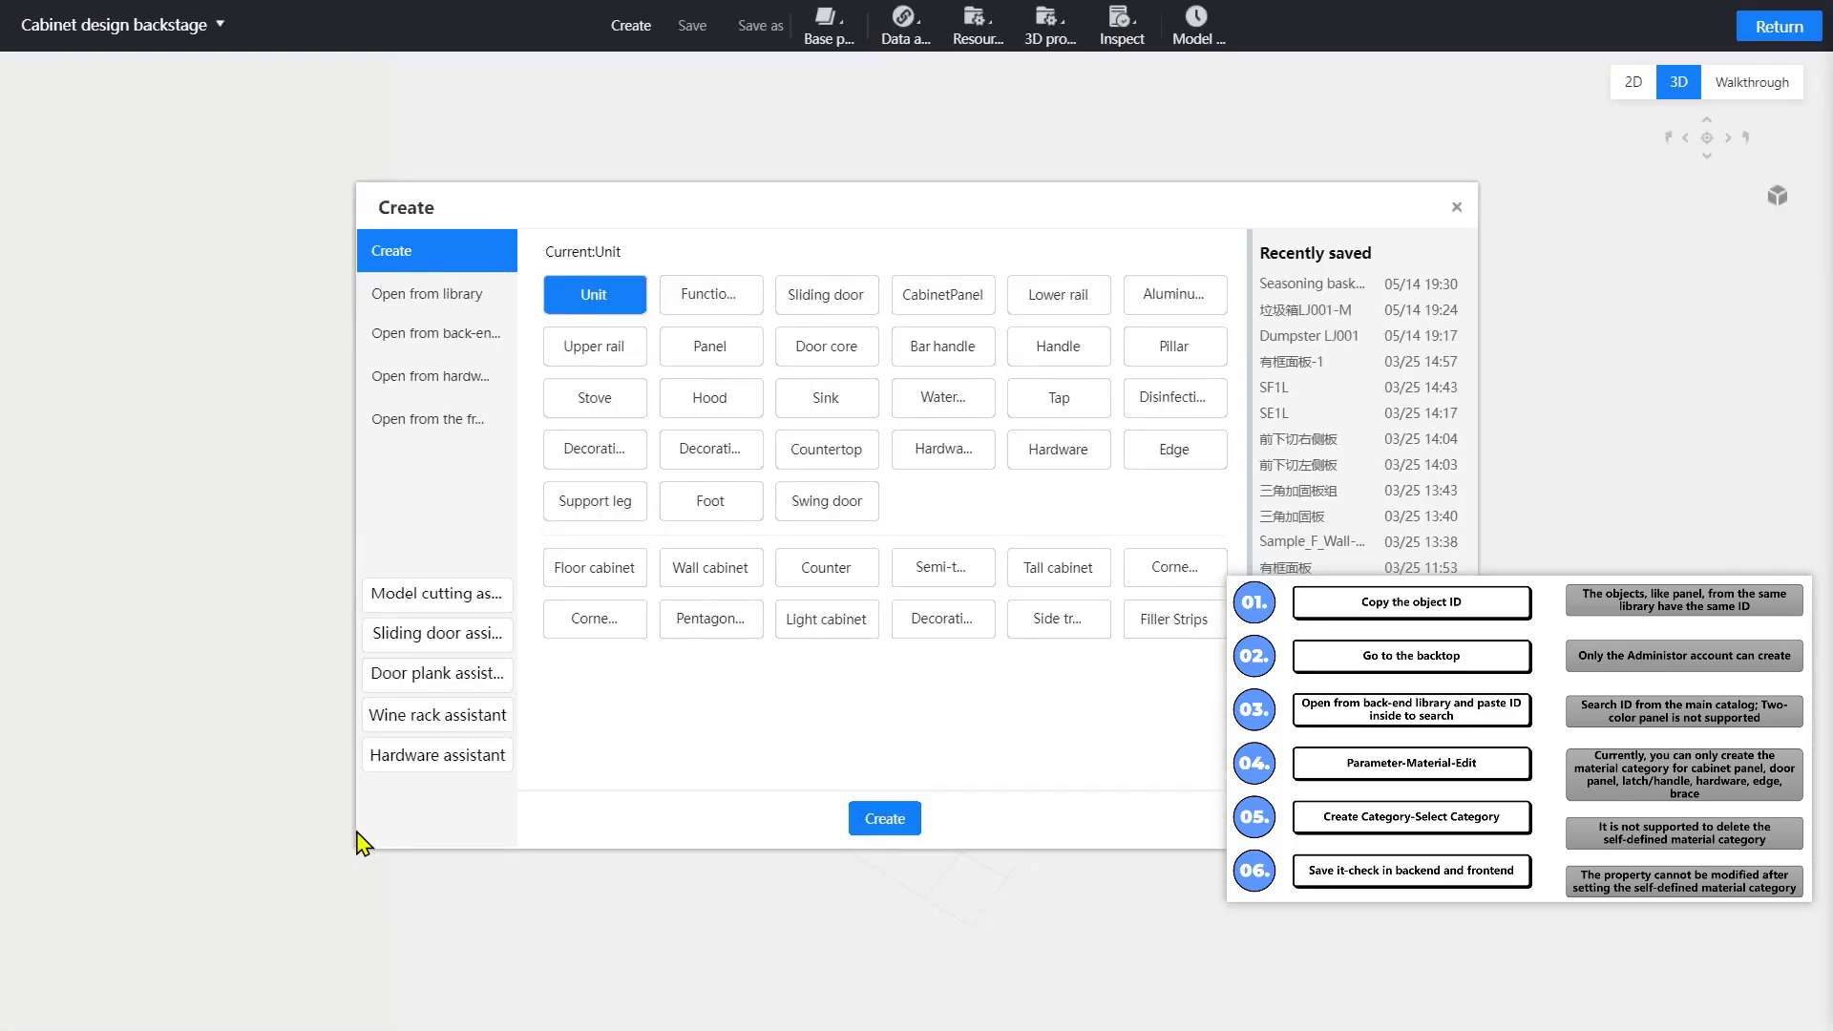
pyautogui.click(456, 332)
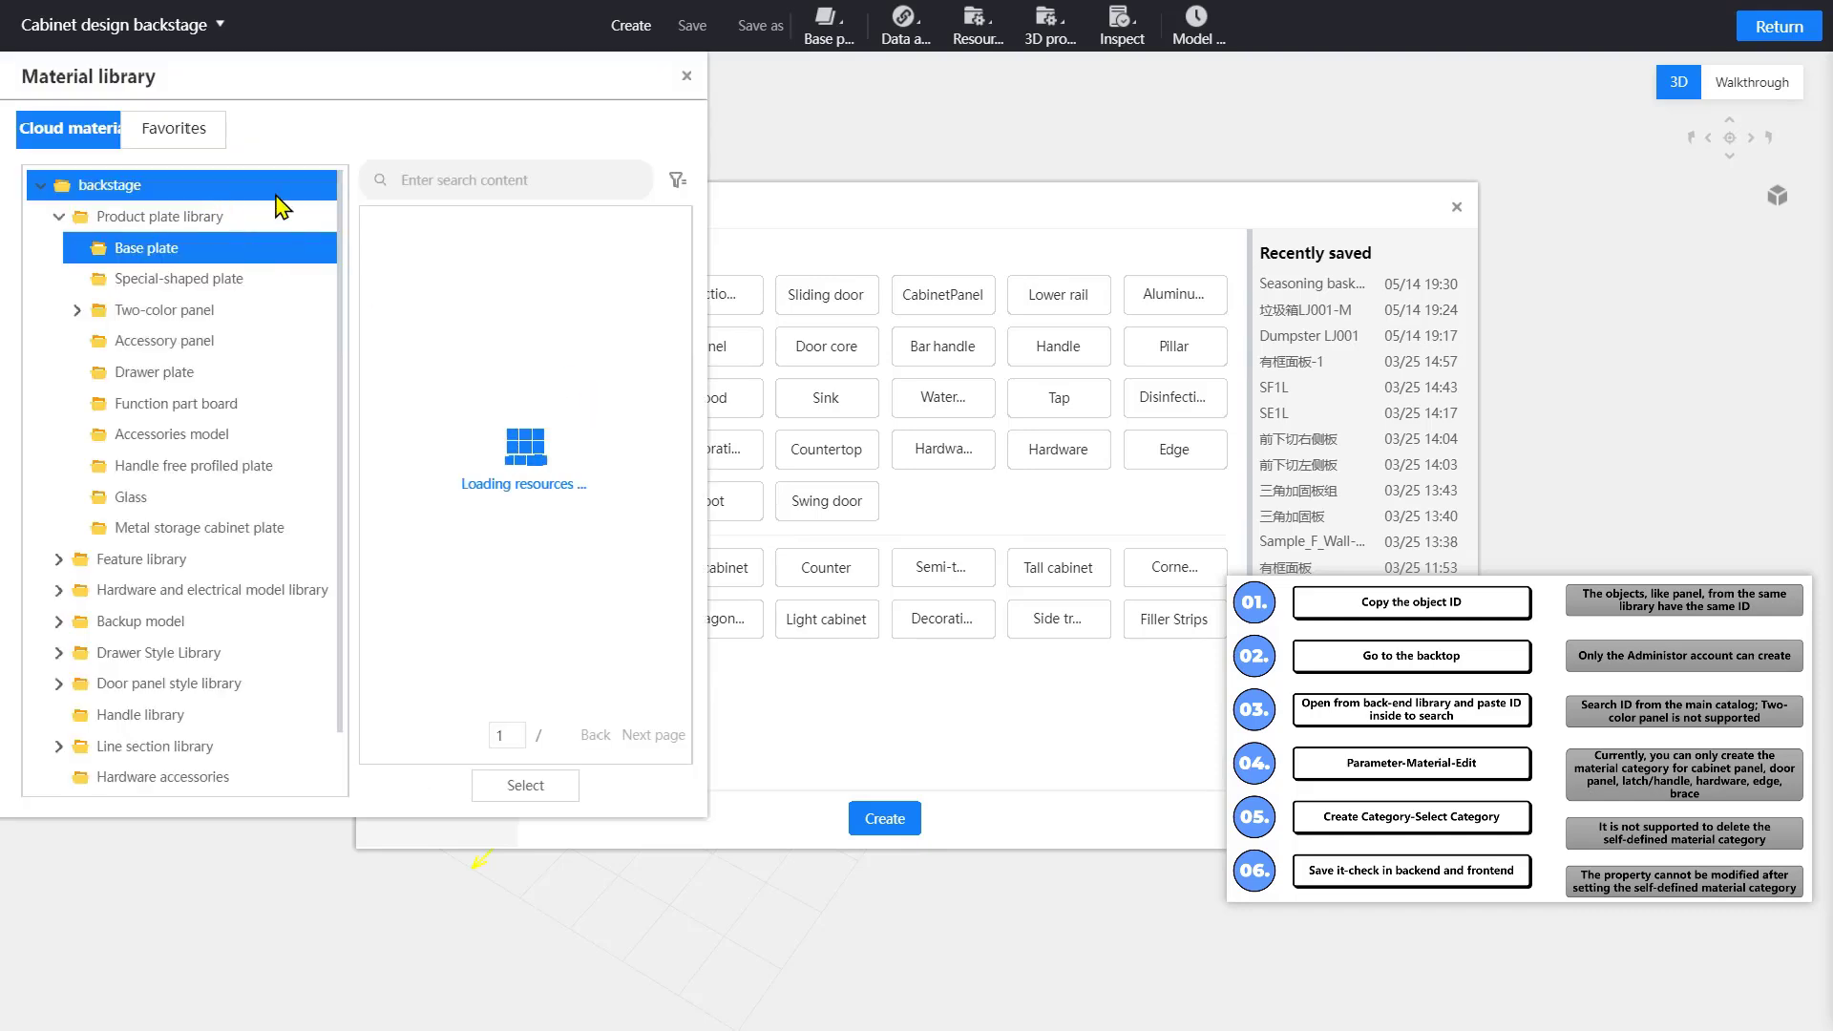
pyautogui.click(531, 183)
pyautogui.hotkey('ctrl', 'v')
pyautogui.press('Return')
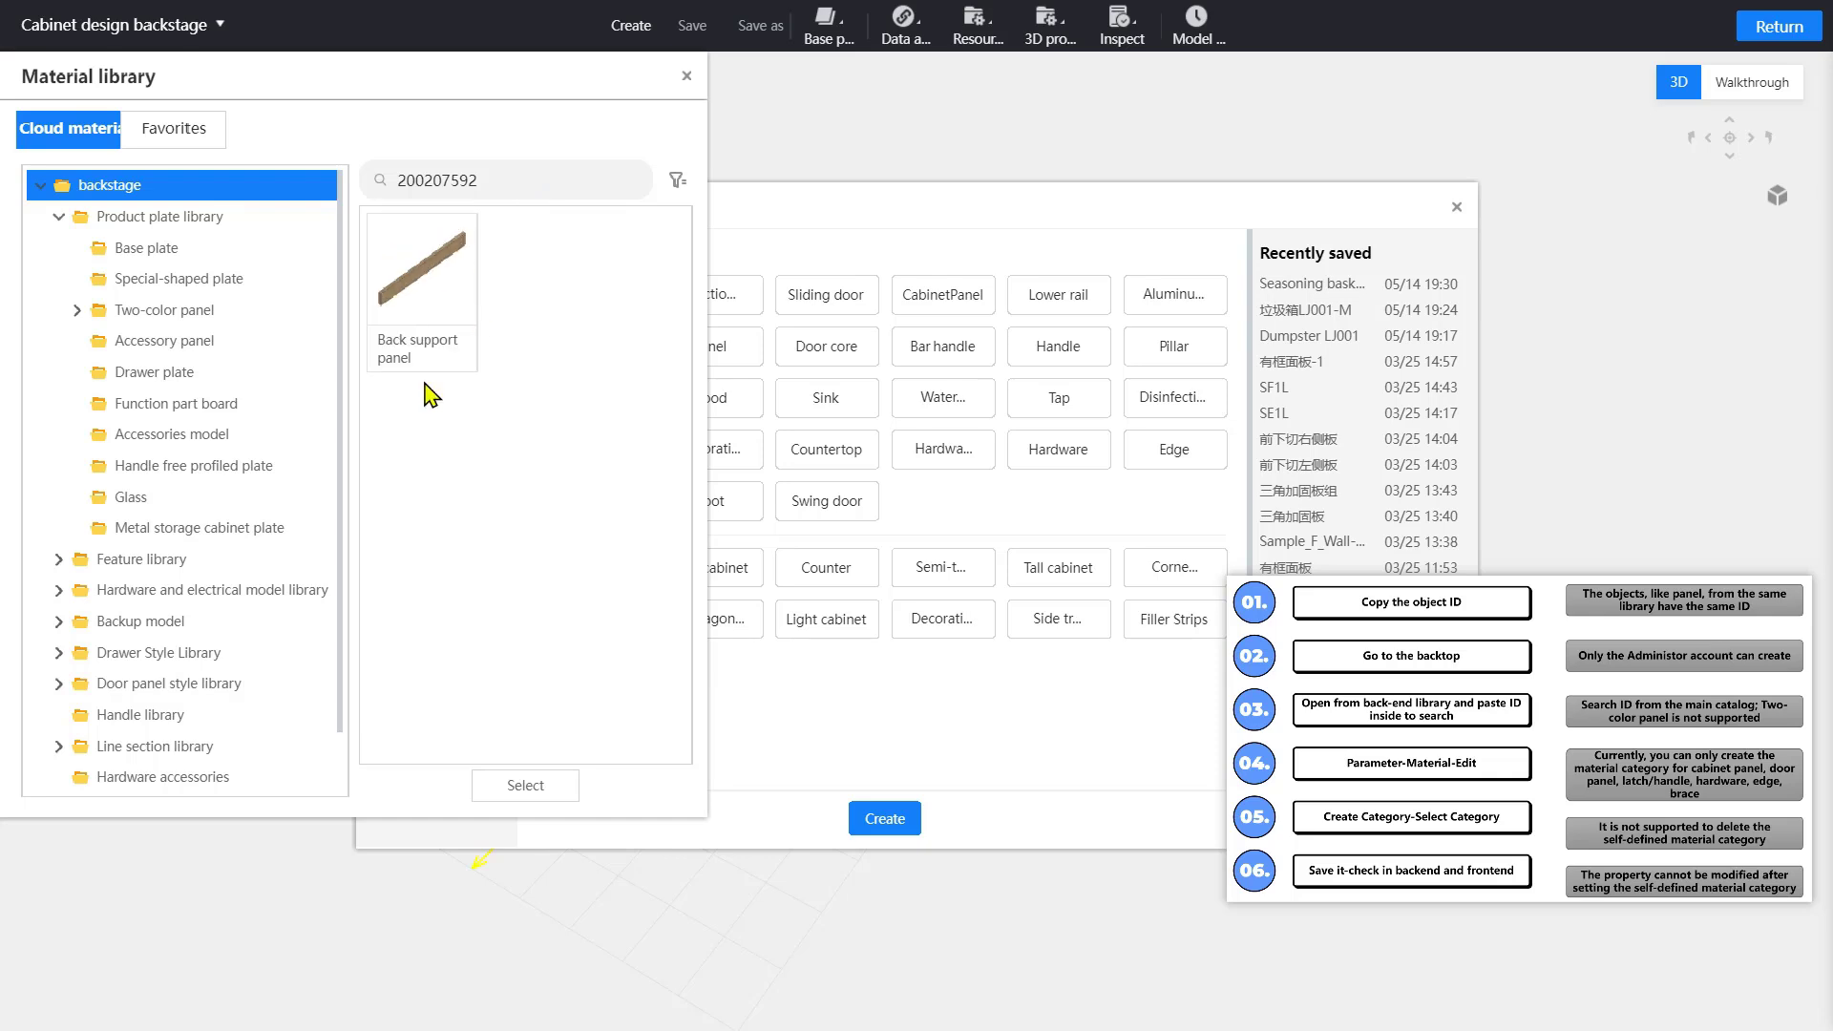
pyautogui.doubleClick(442, 311)
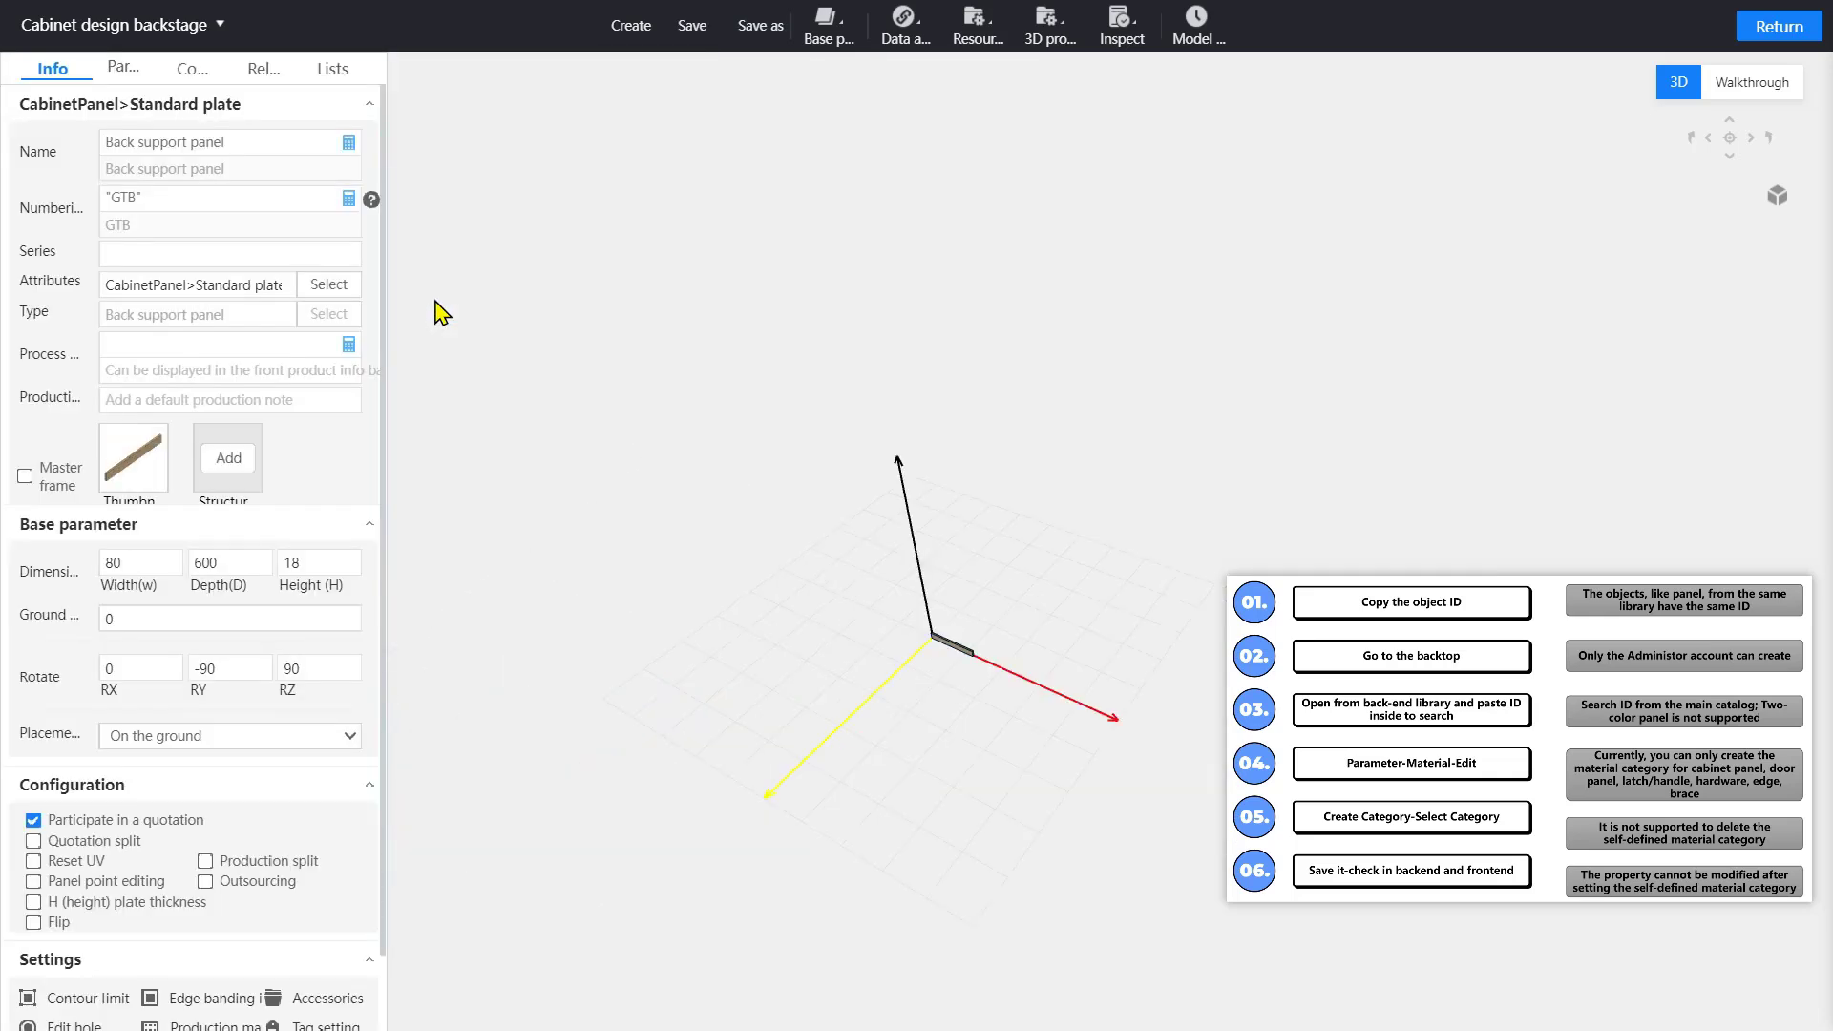
# Open the back support panel's MaterialCZ parameter for editing and bring up the enterprise material categories
pyautogui.click(124, 68)
pyautogui.moveTo(111, 411)
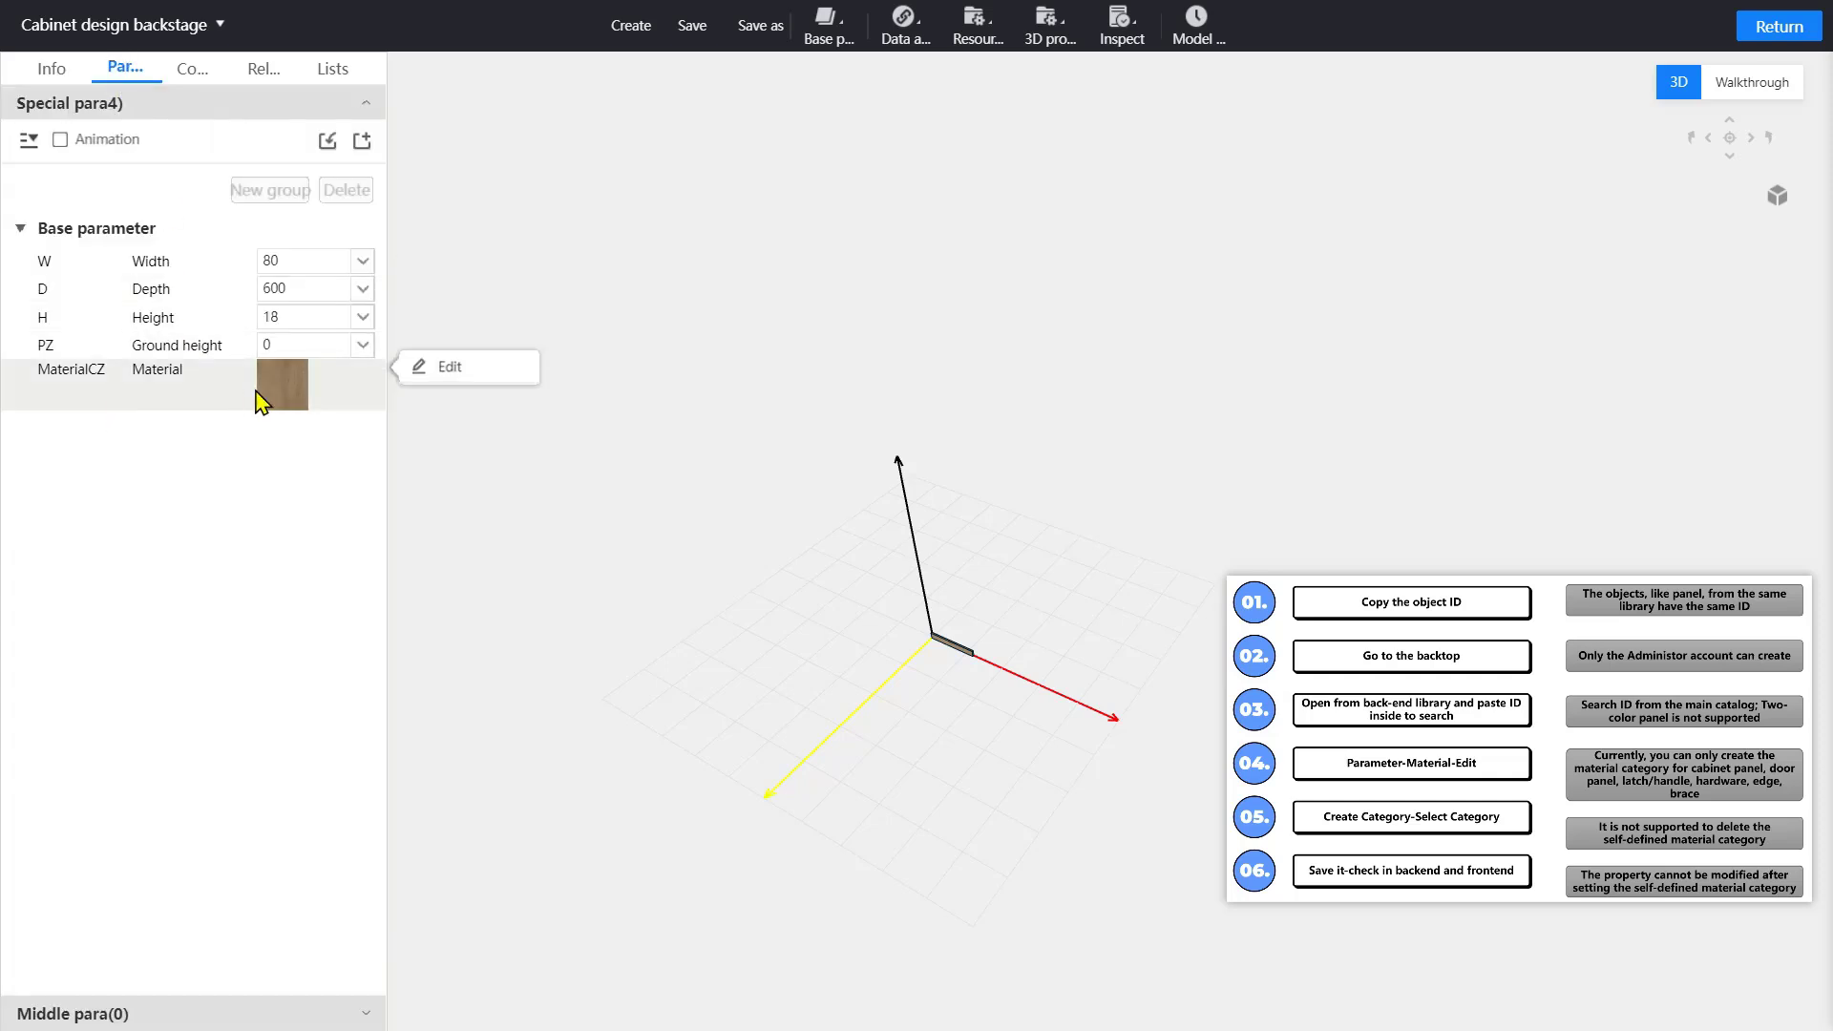
pyautogui.click(448, 371)
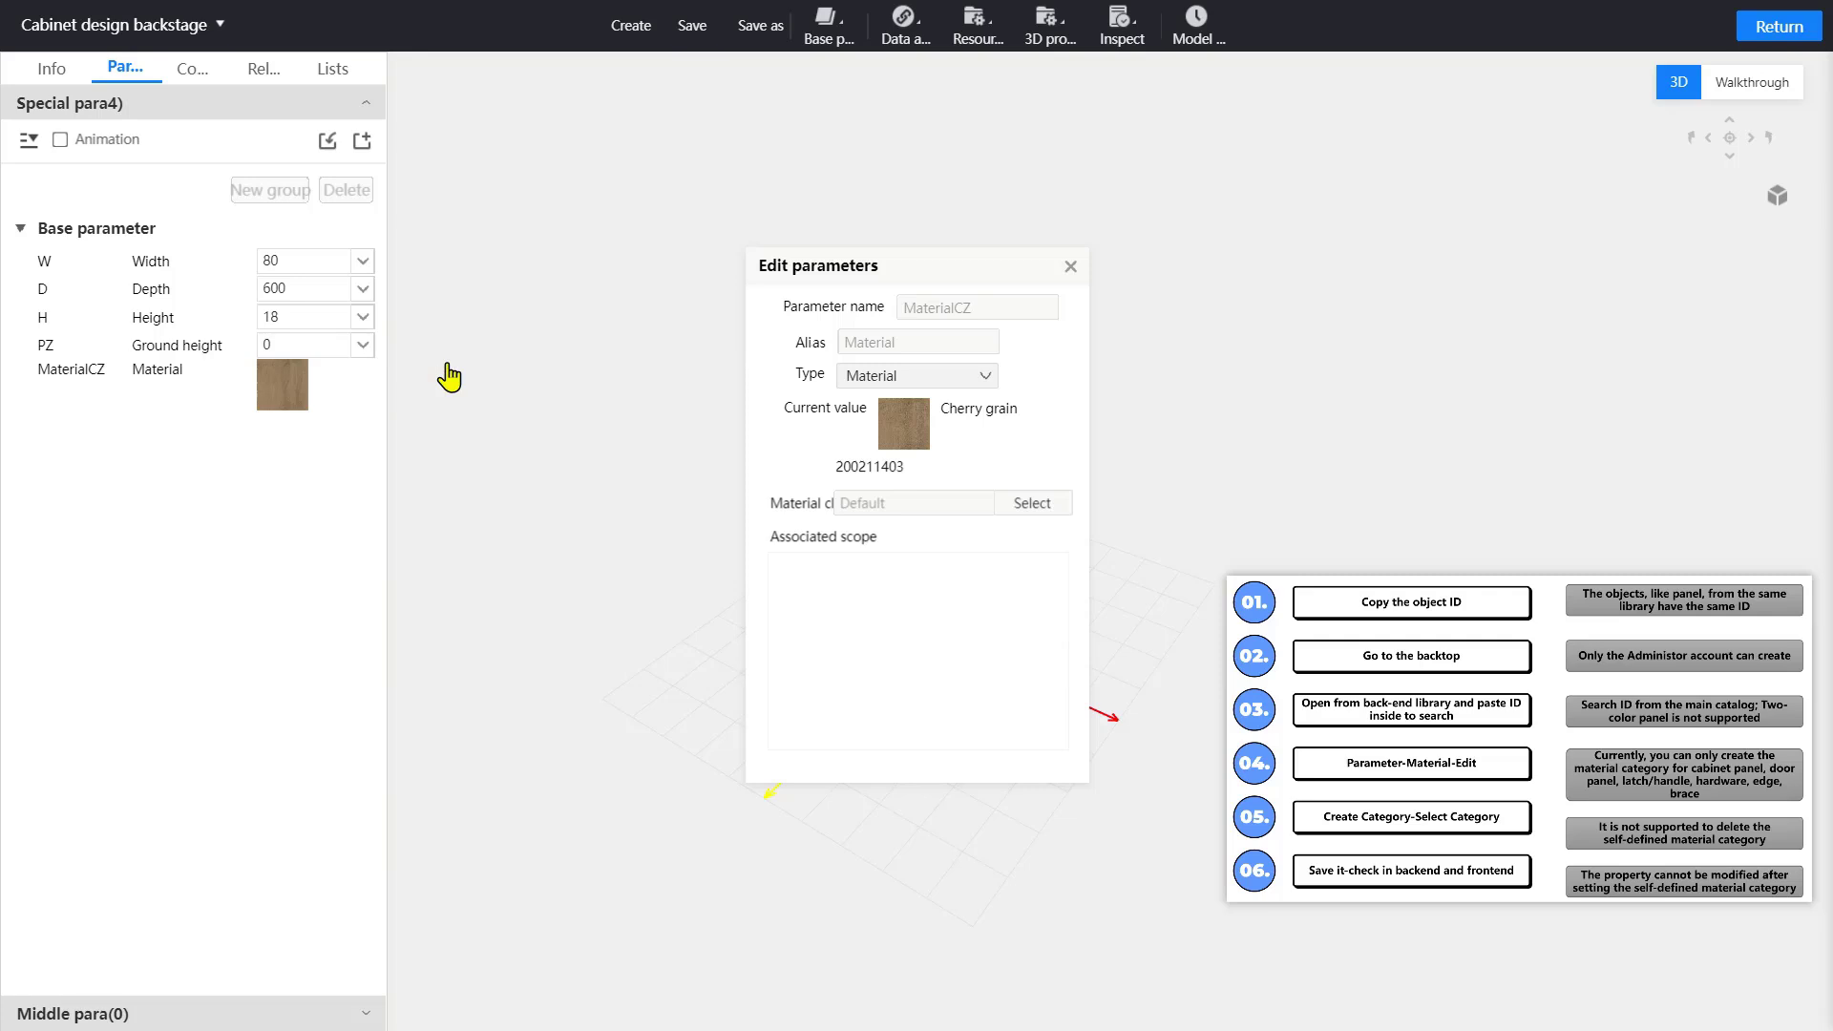
pyautogui.click(1051, 506)
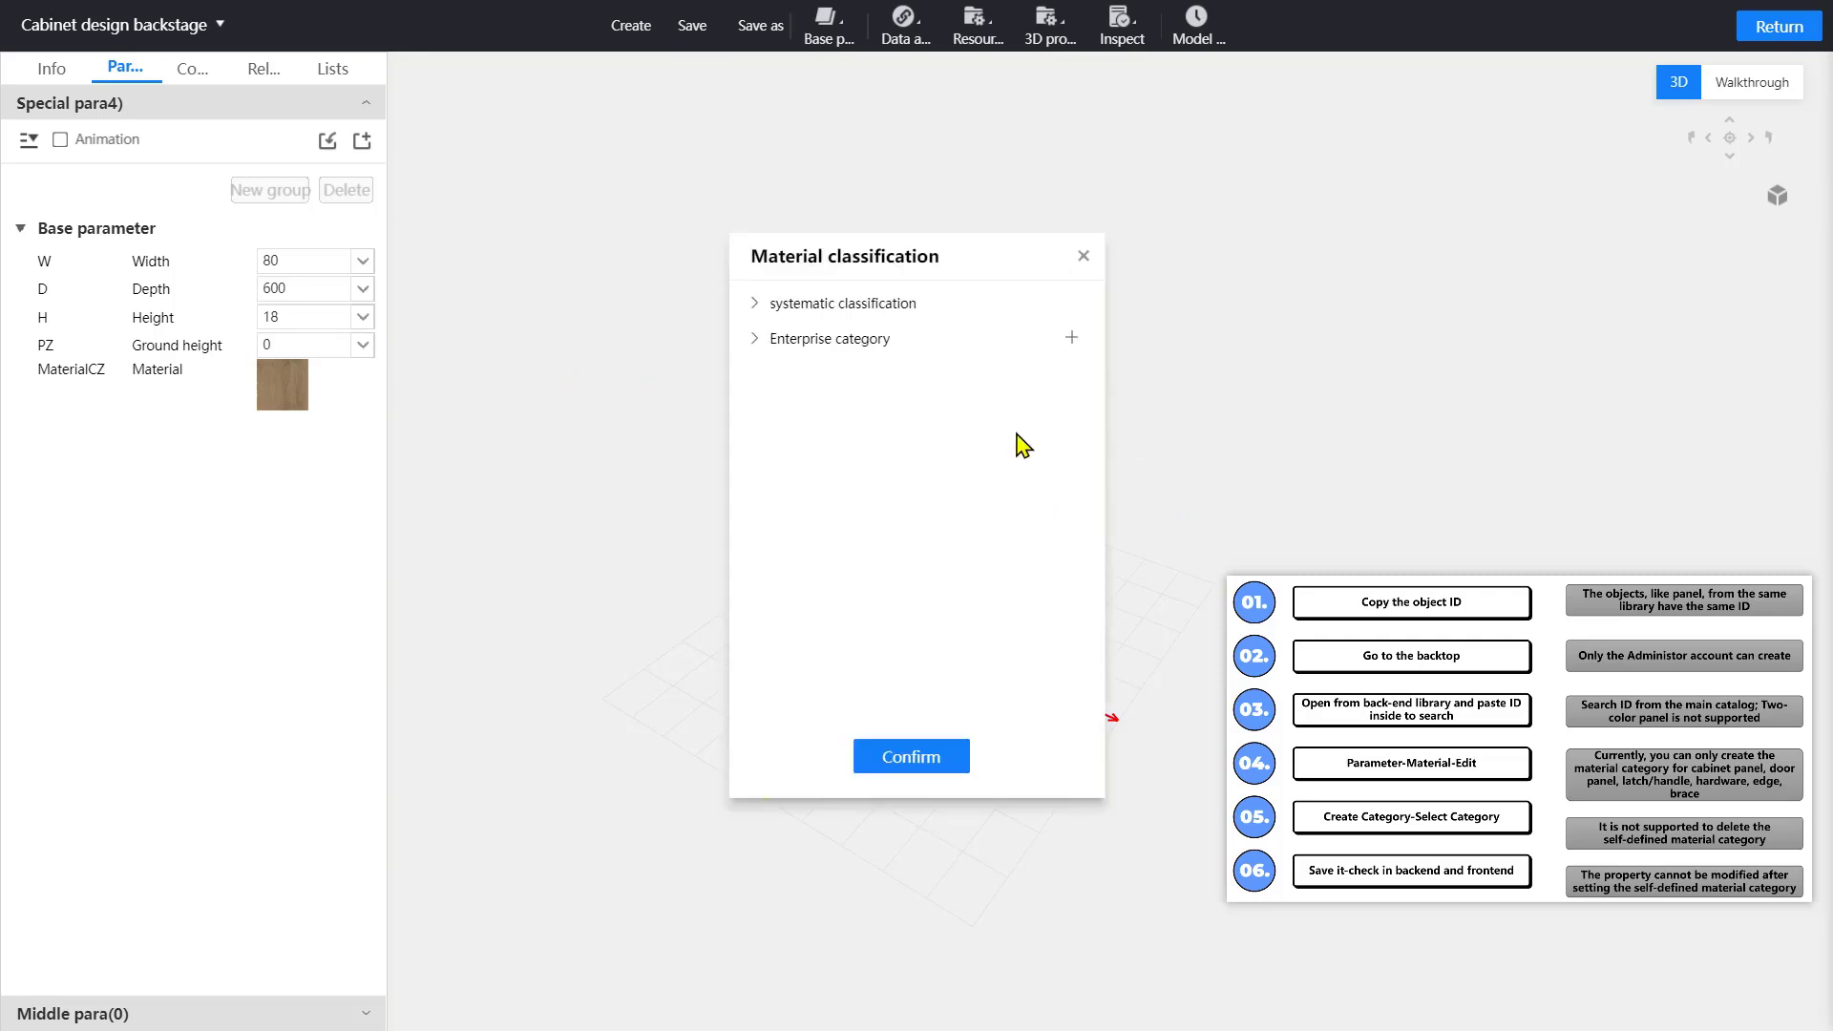
pyautogui.moveTo(958, 258); pyautogui.dragTo(874, 257)
pyautogui.click(831, 348)
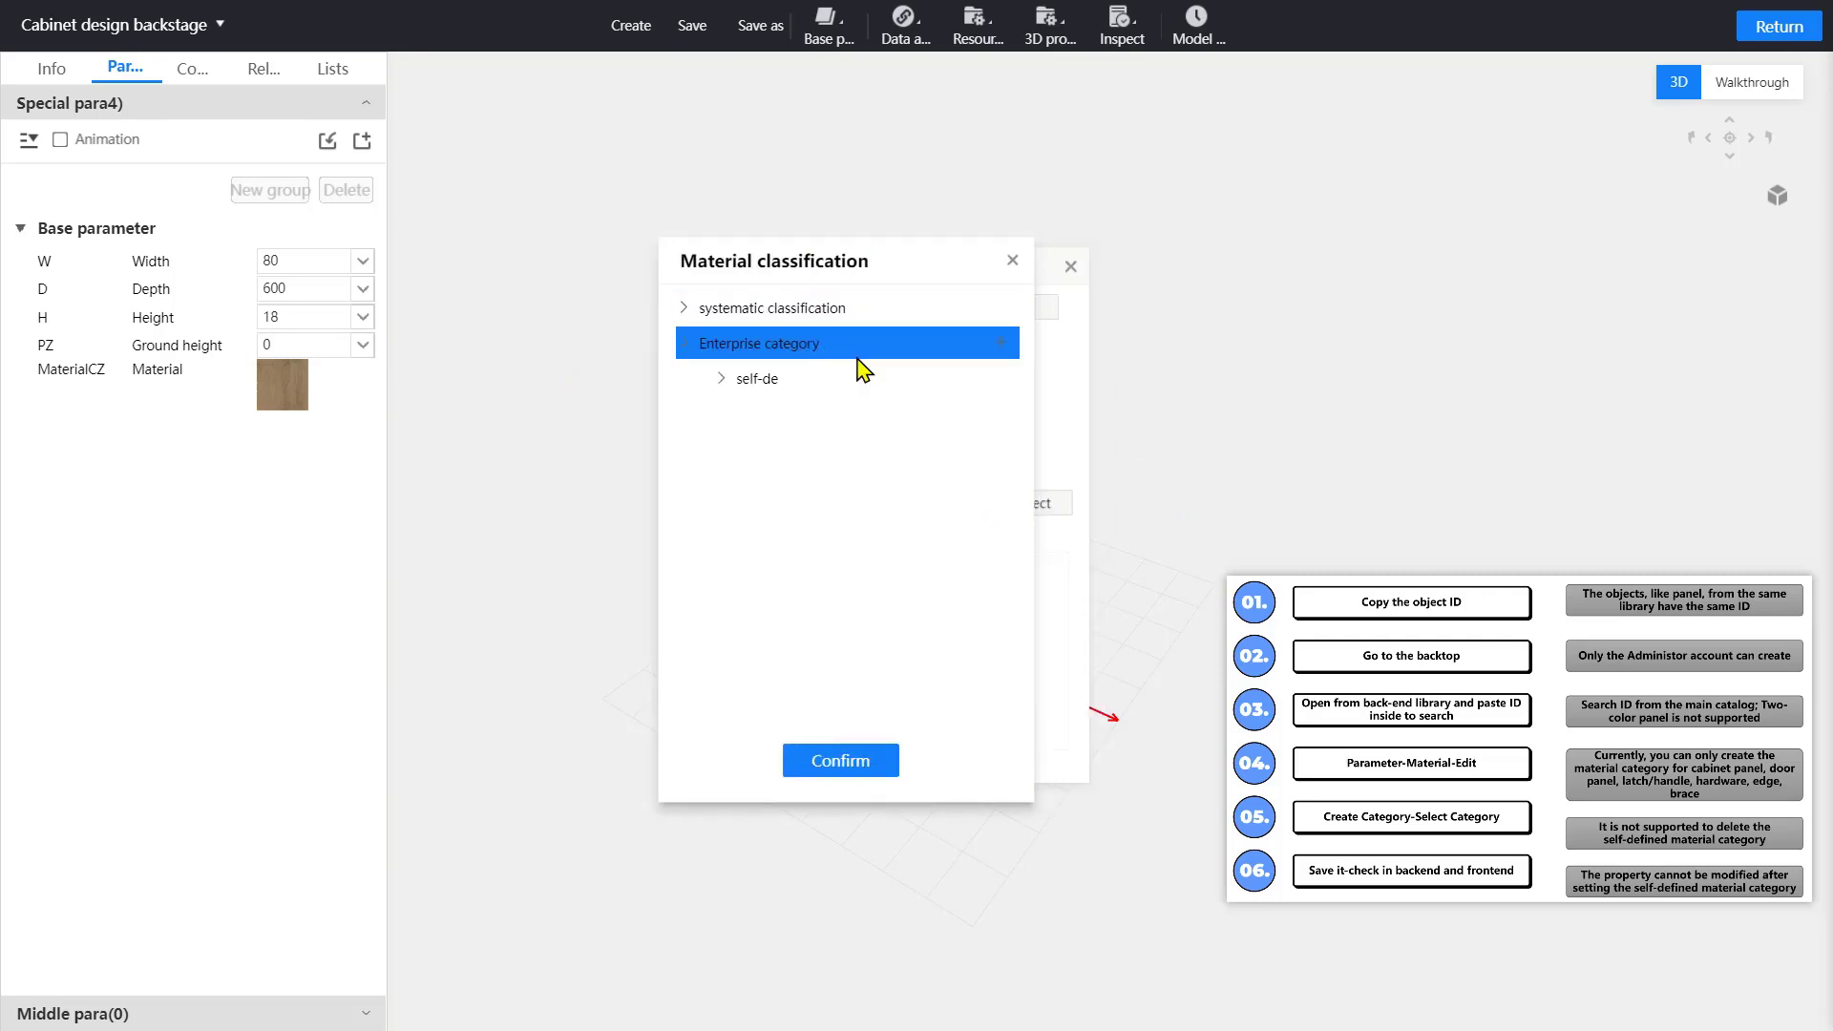
# Add a custom material type named brace to the self-de enterprise catalog and save it
pyautogui.click(1001, 346)
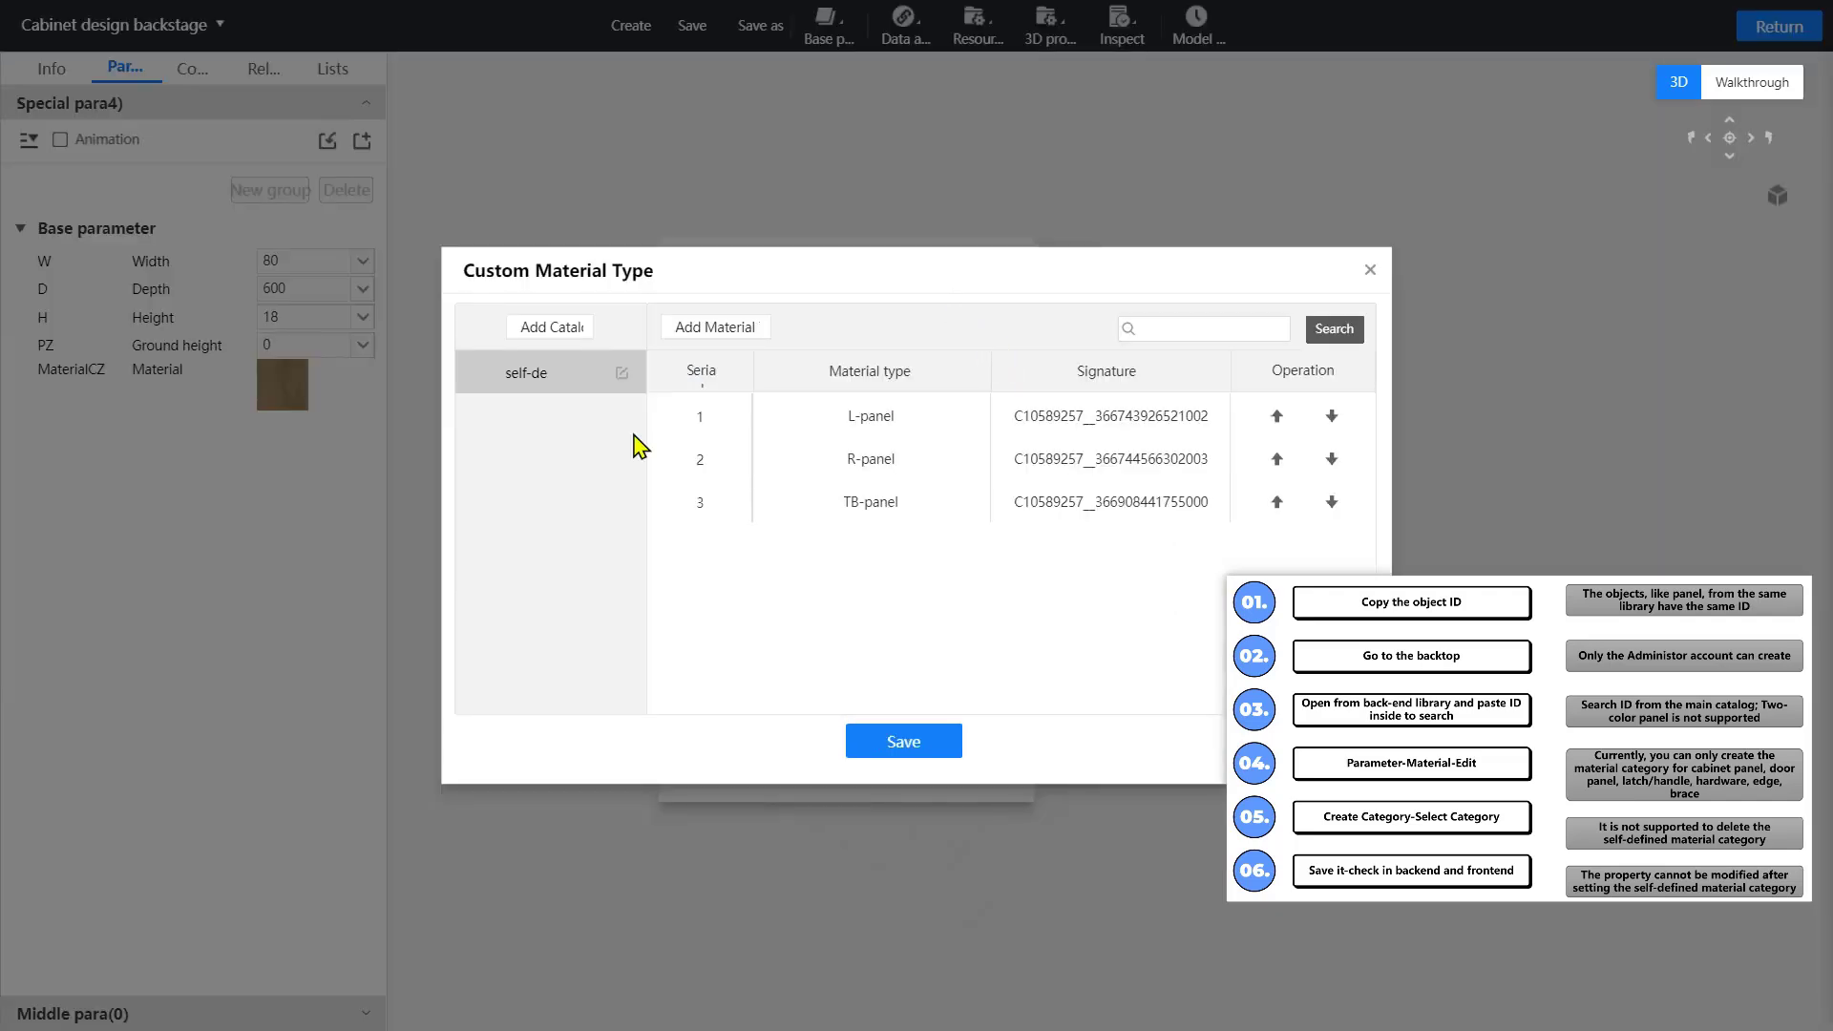
pyautogui.click(711, 330)
pyautogui.click(966, 546)
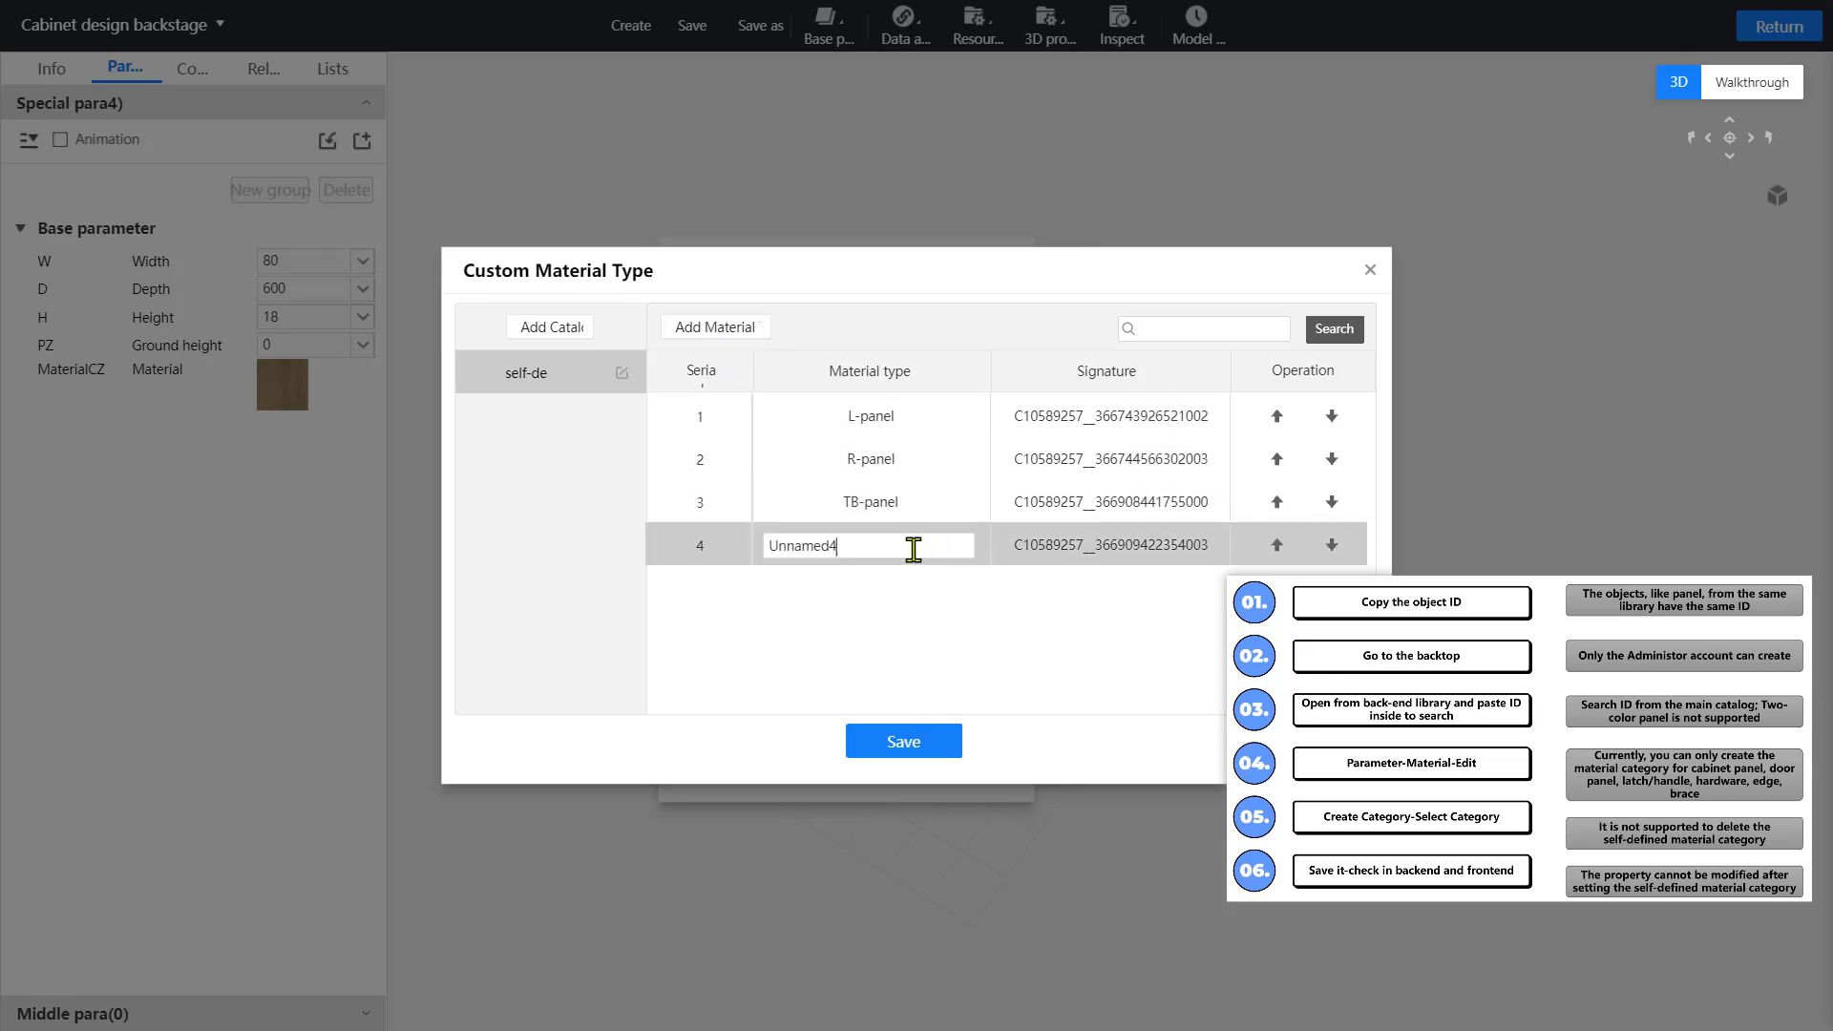
pyautogui.moveTo(911, 545); pyautogui.dragTo(765, 546)
pyautogui.write('brace')
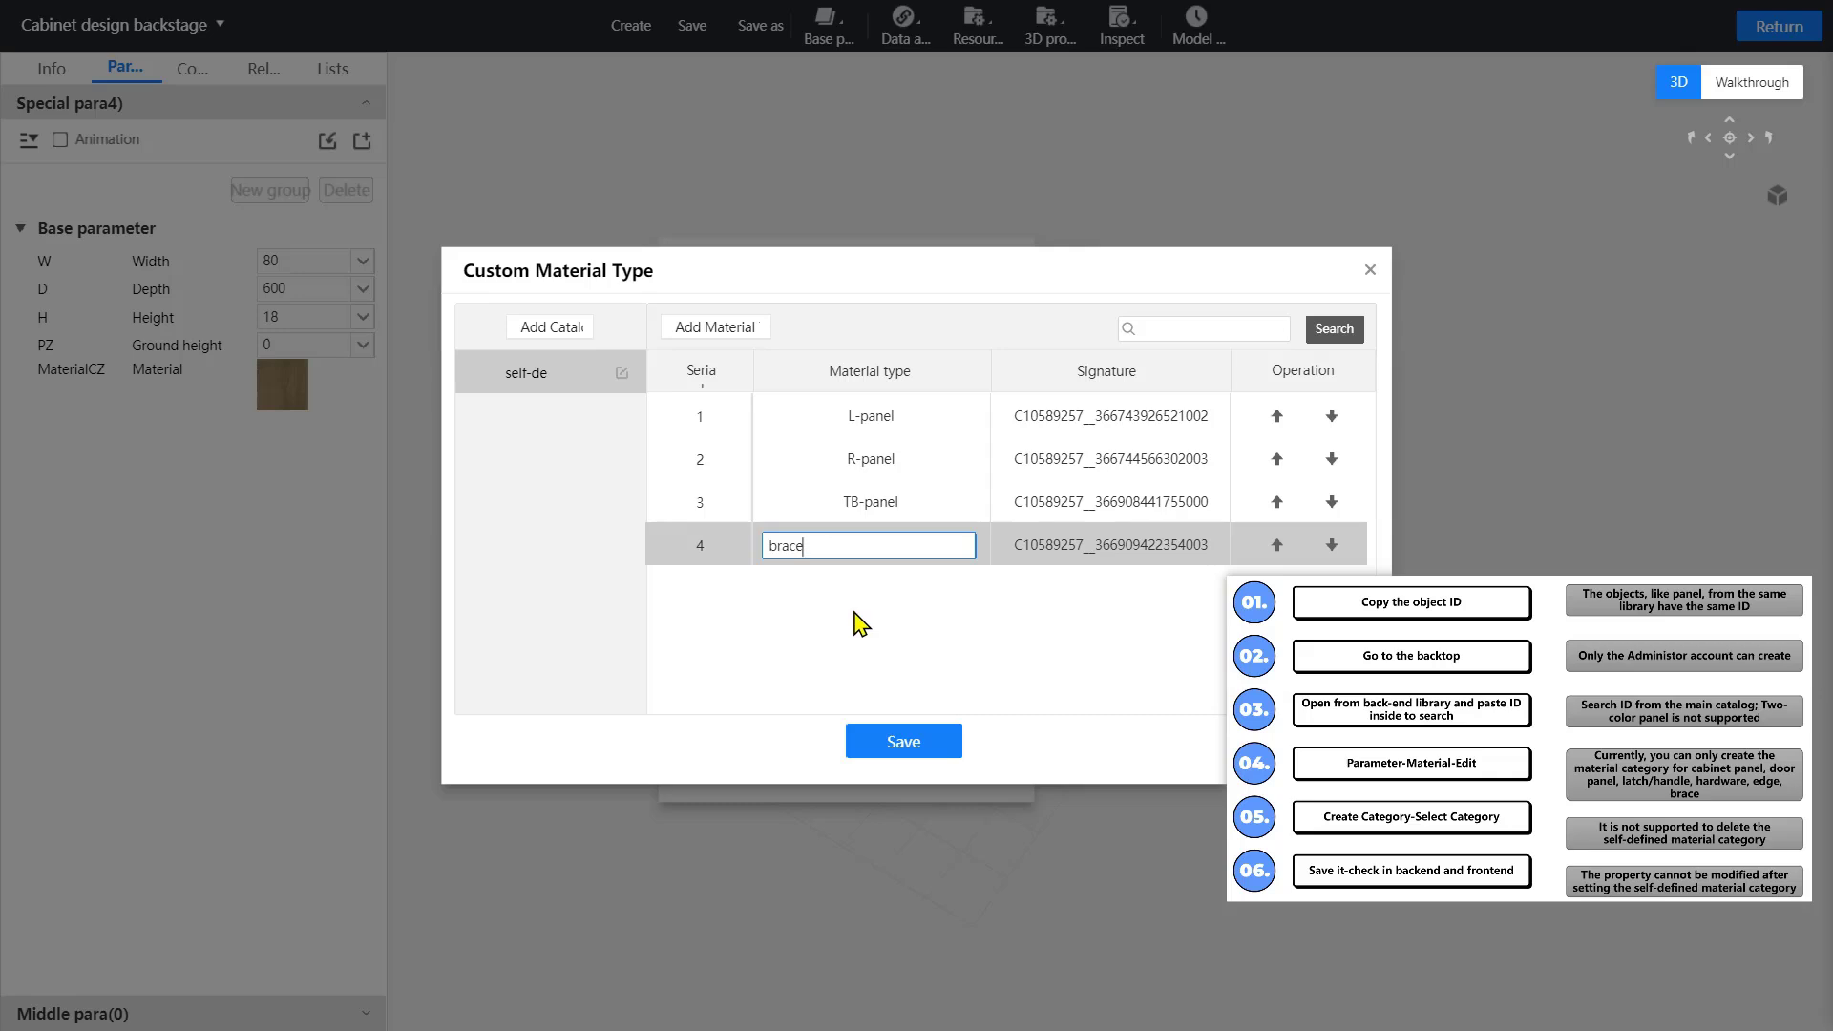
pyautogui.click(888, 618)
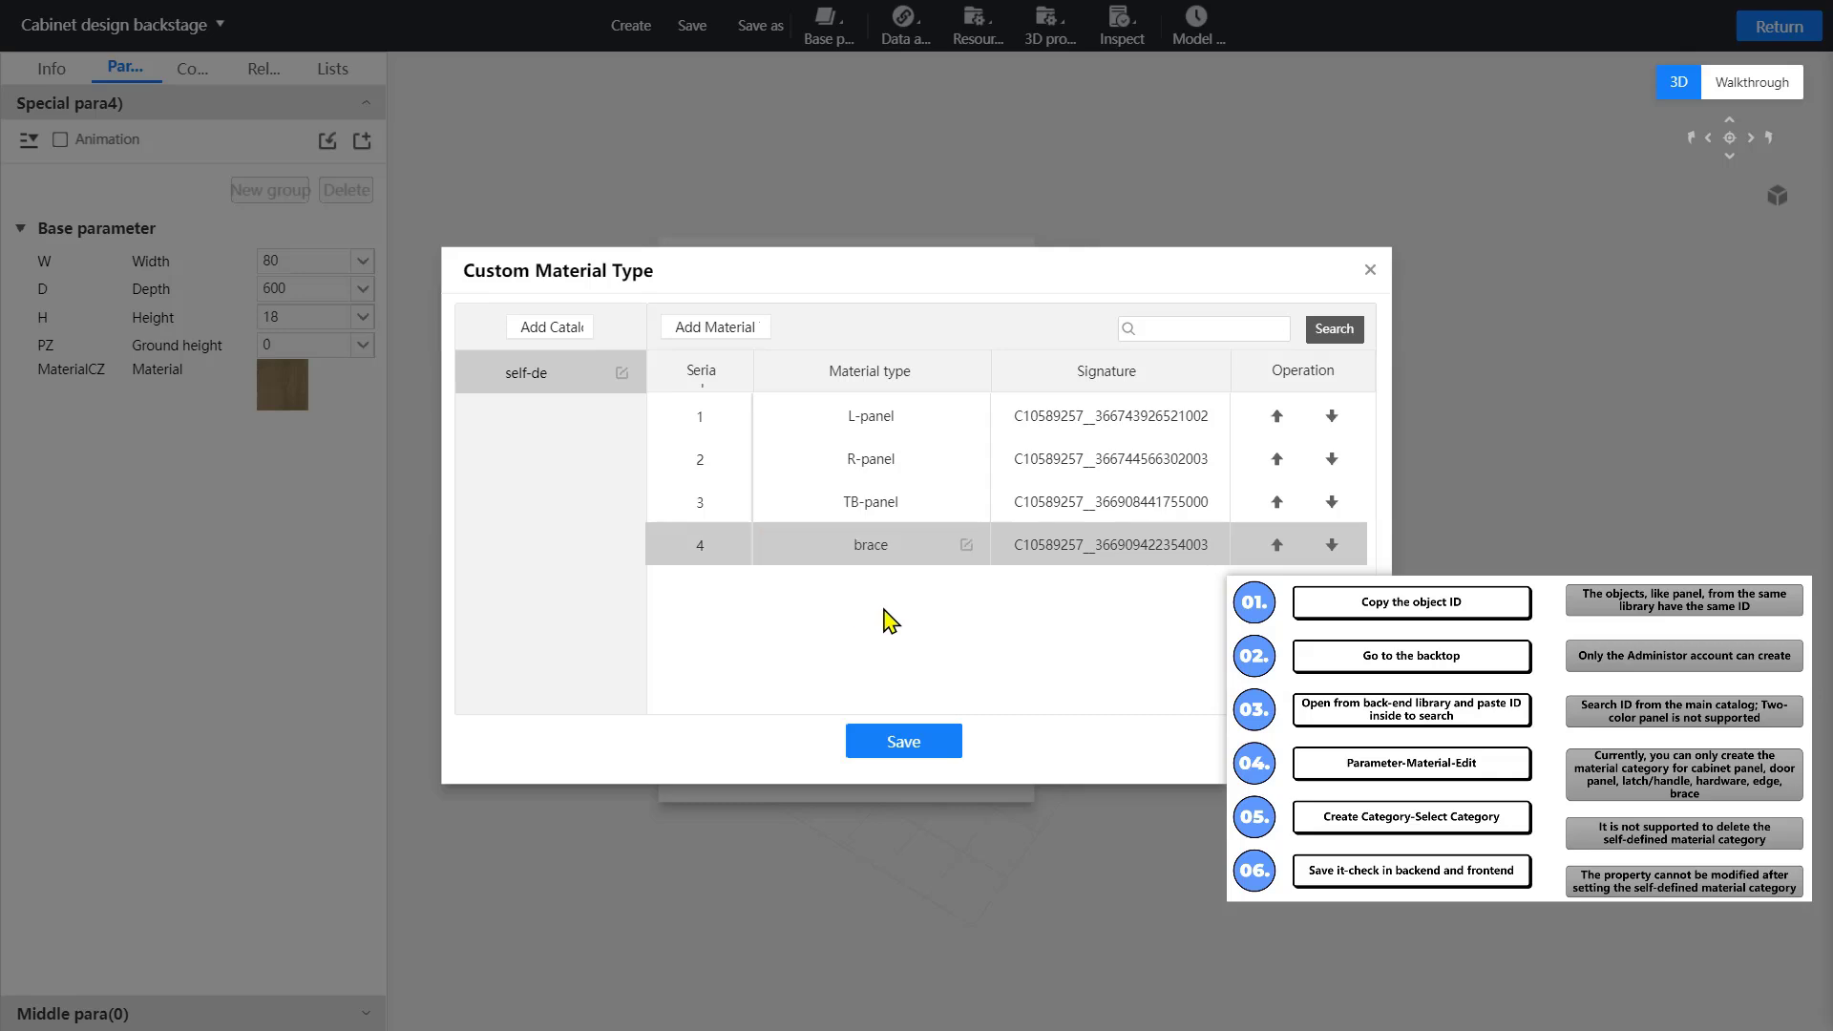
pyautogui.click(915, 746)
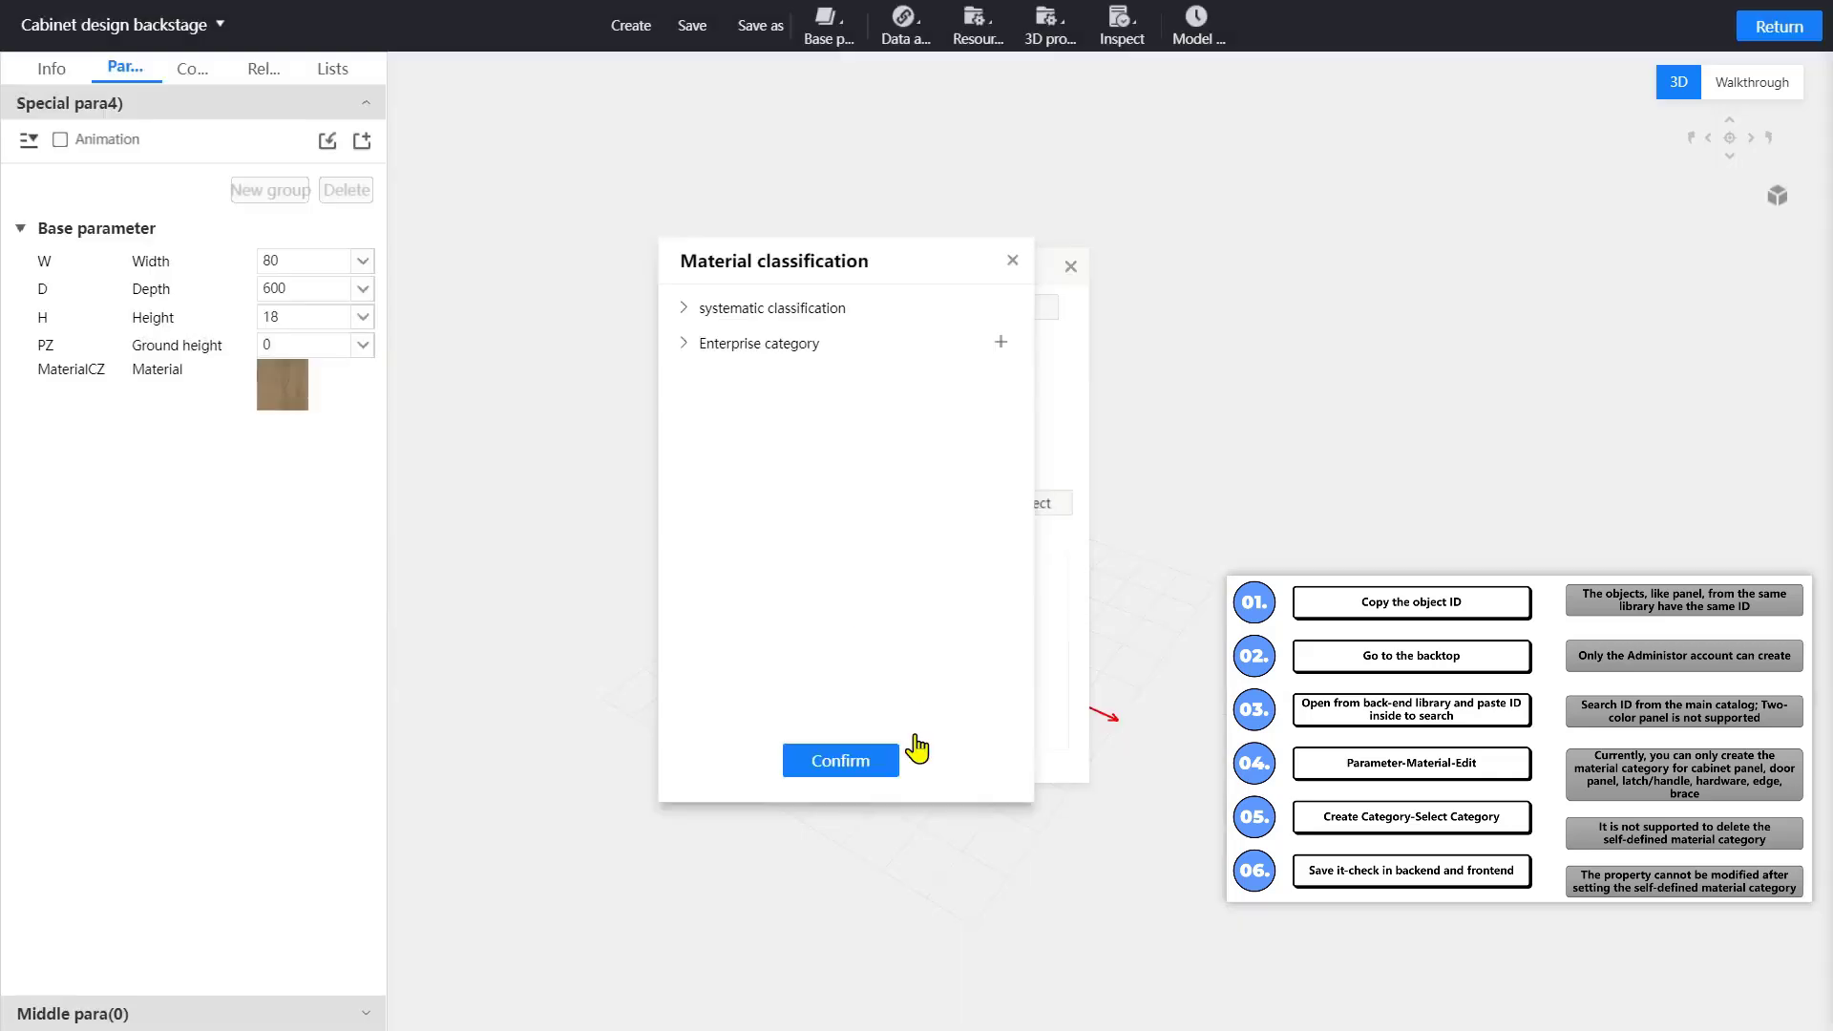
# Set the MaterialCZ parameter's material classification to brace from the self-de category and save the back support panel
pyautogui.click(757, 344)
pyautogui.click(785, 389)
pyautogui.doubleClick(837, 520)
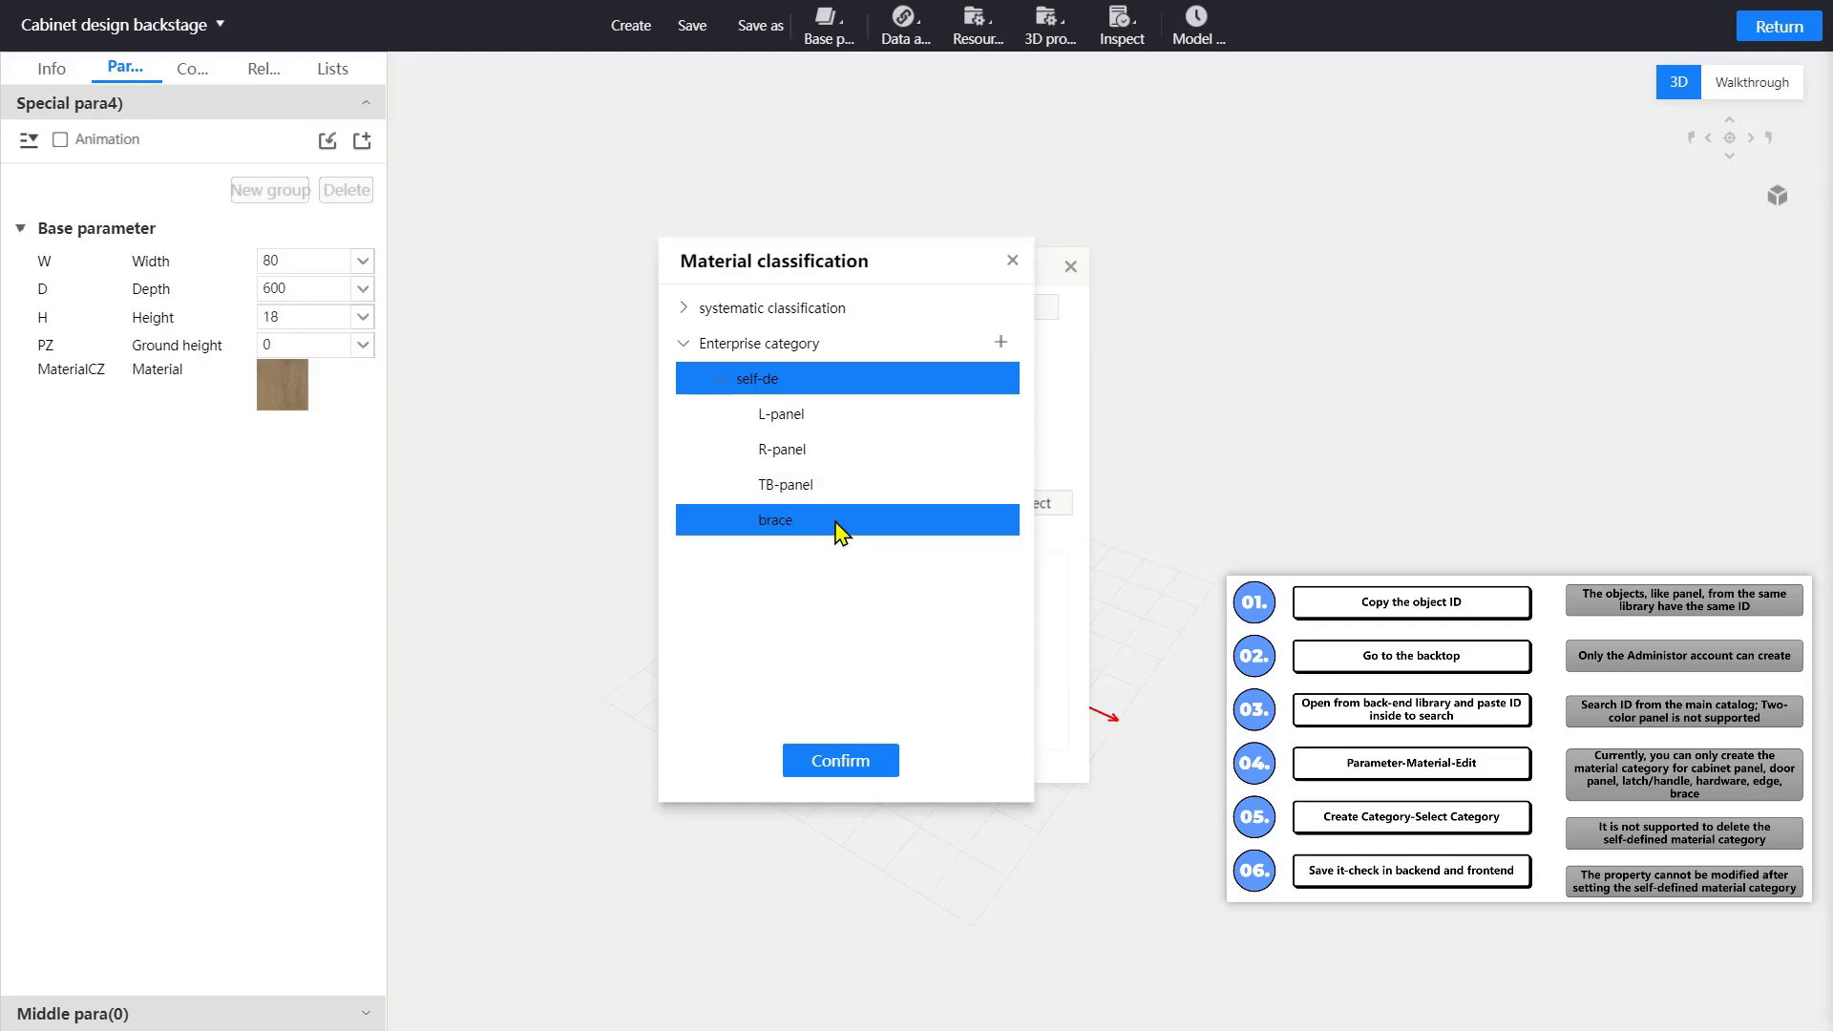
pyautogui.click(1070, 267)
pyautogui.click(699, 45)
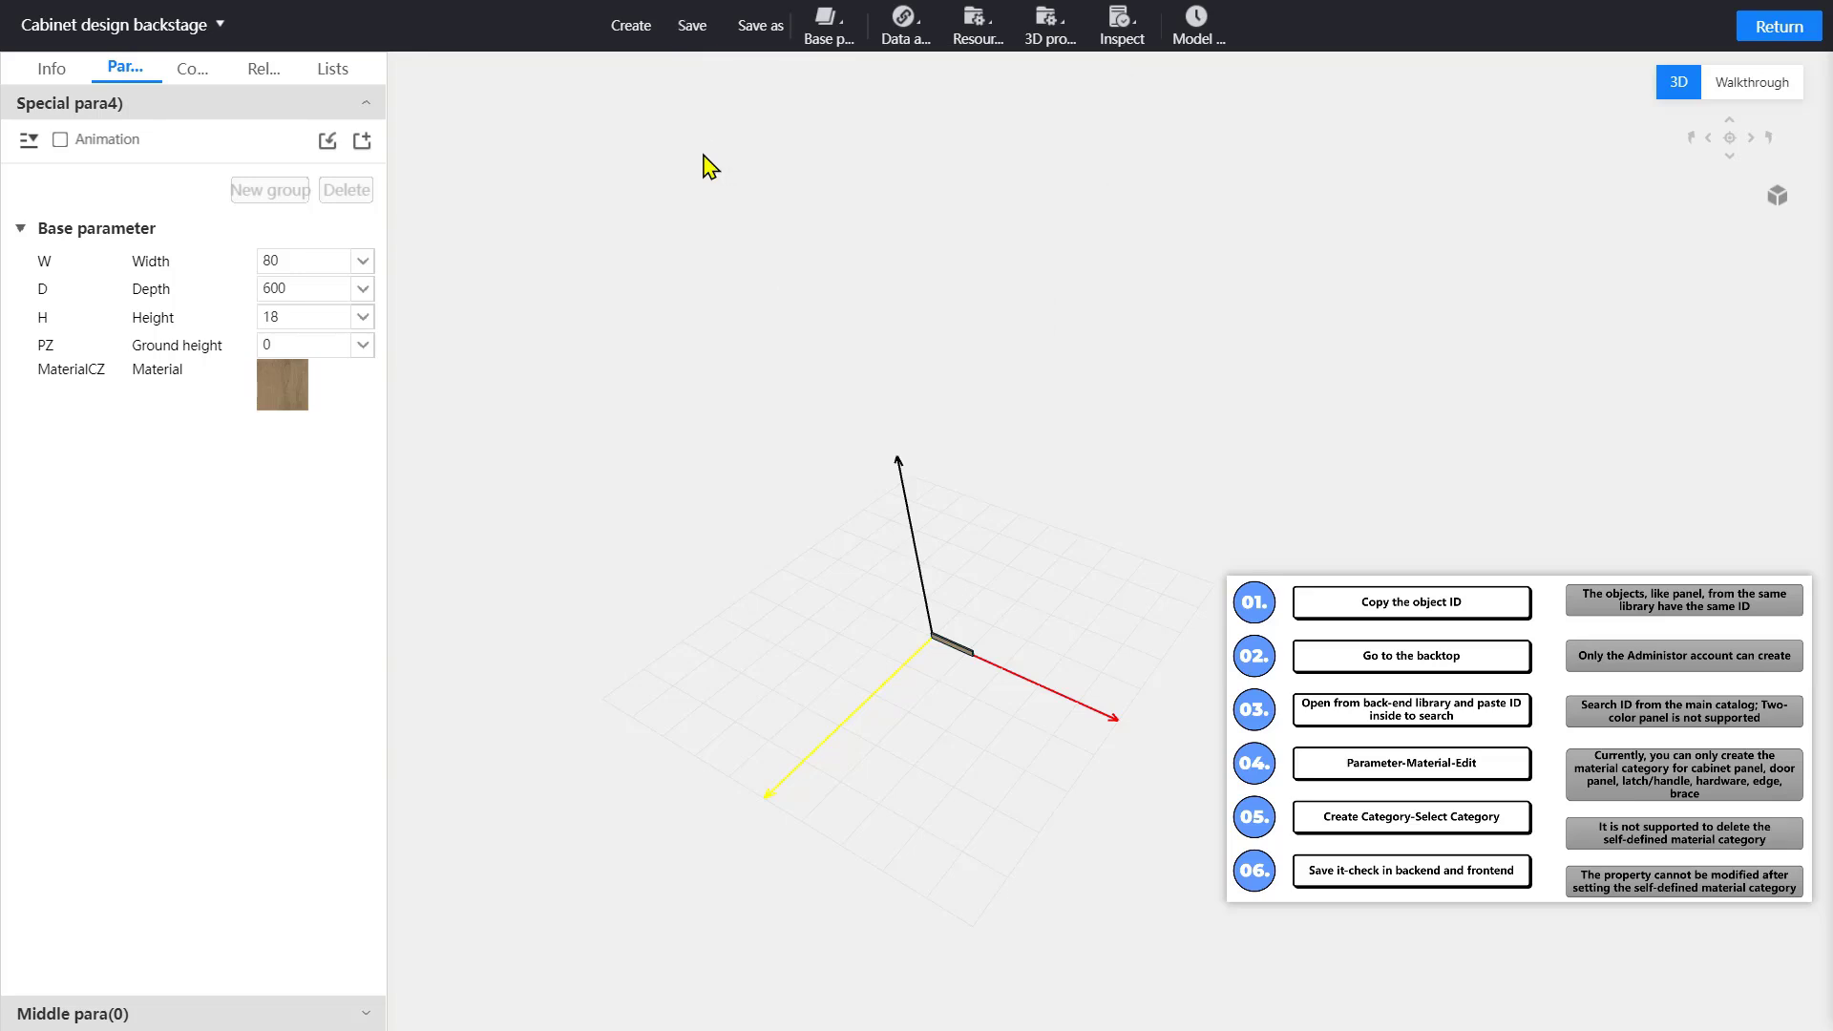
# Examine the Two-color panel and Accessory panel folders of the product plate library in the back-end library
pyautogui.click(633, 26)
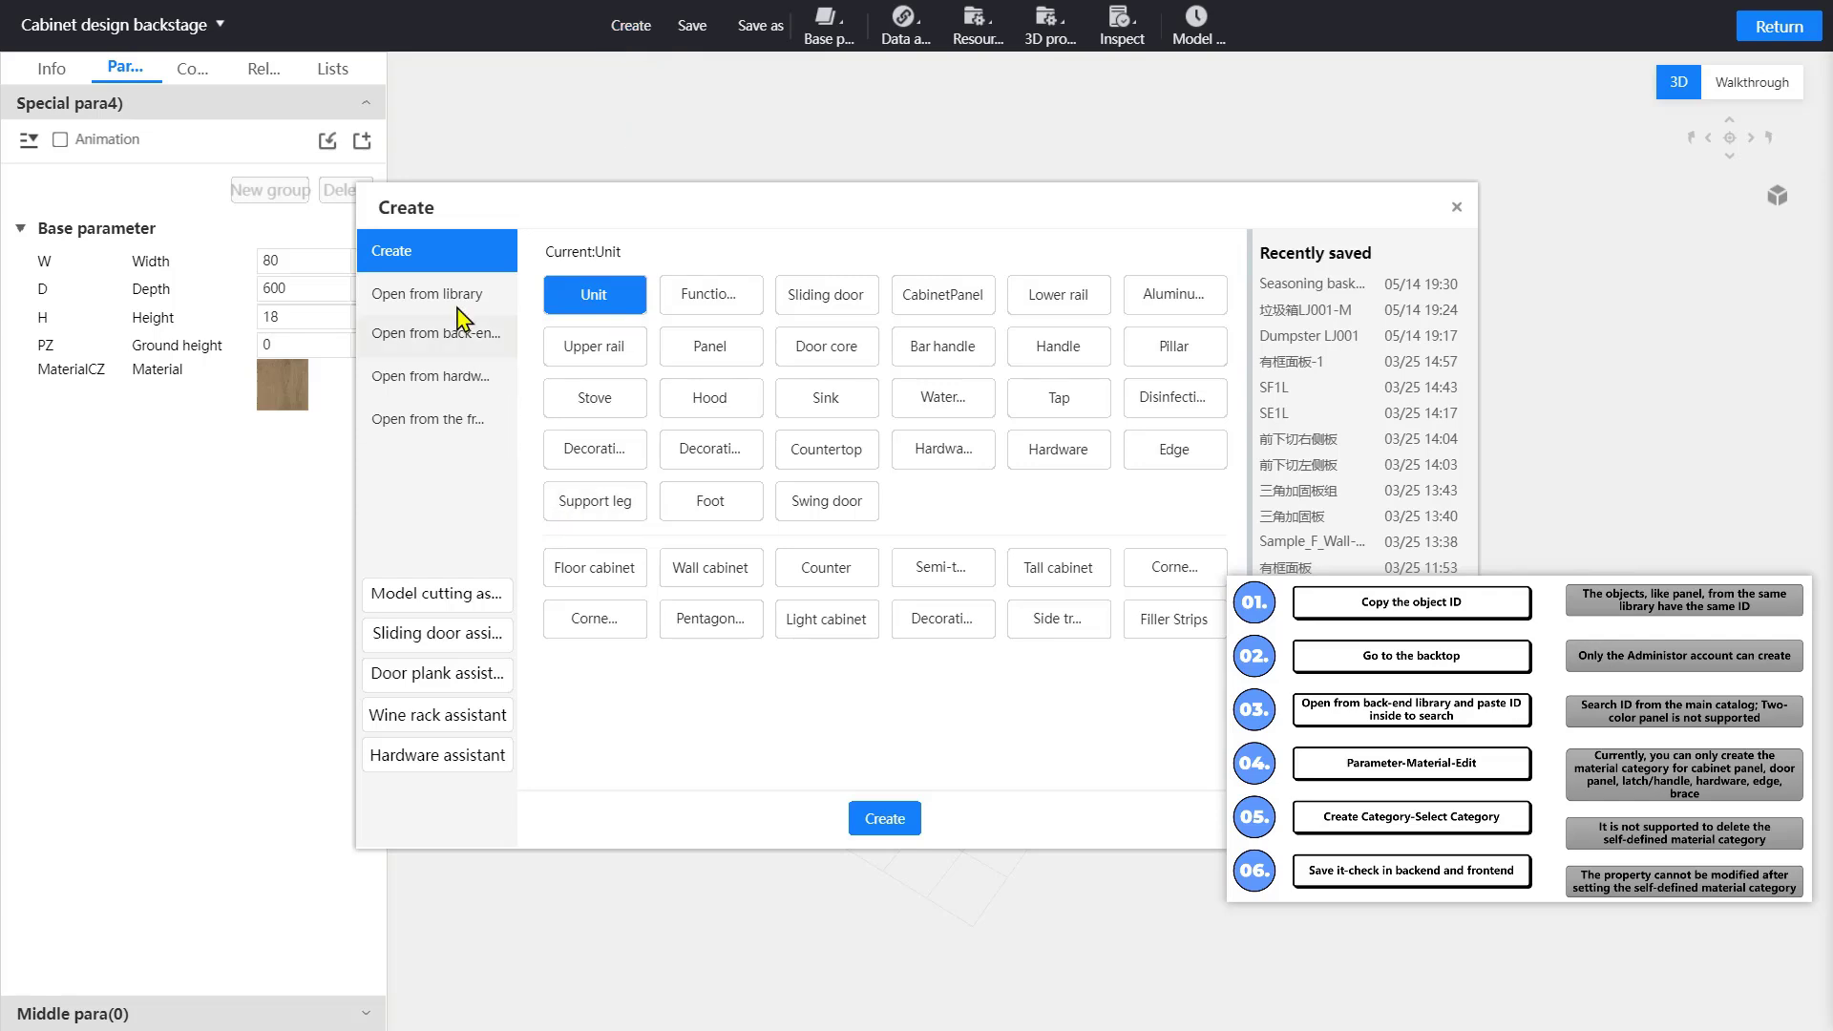
pyautogui.click(428, 294)
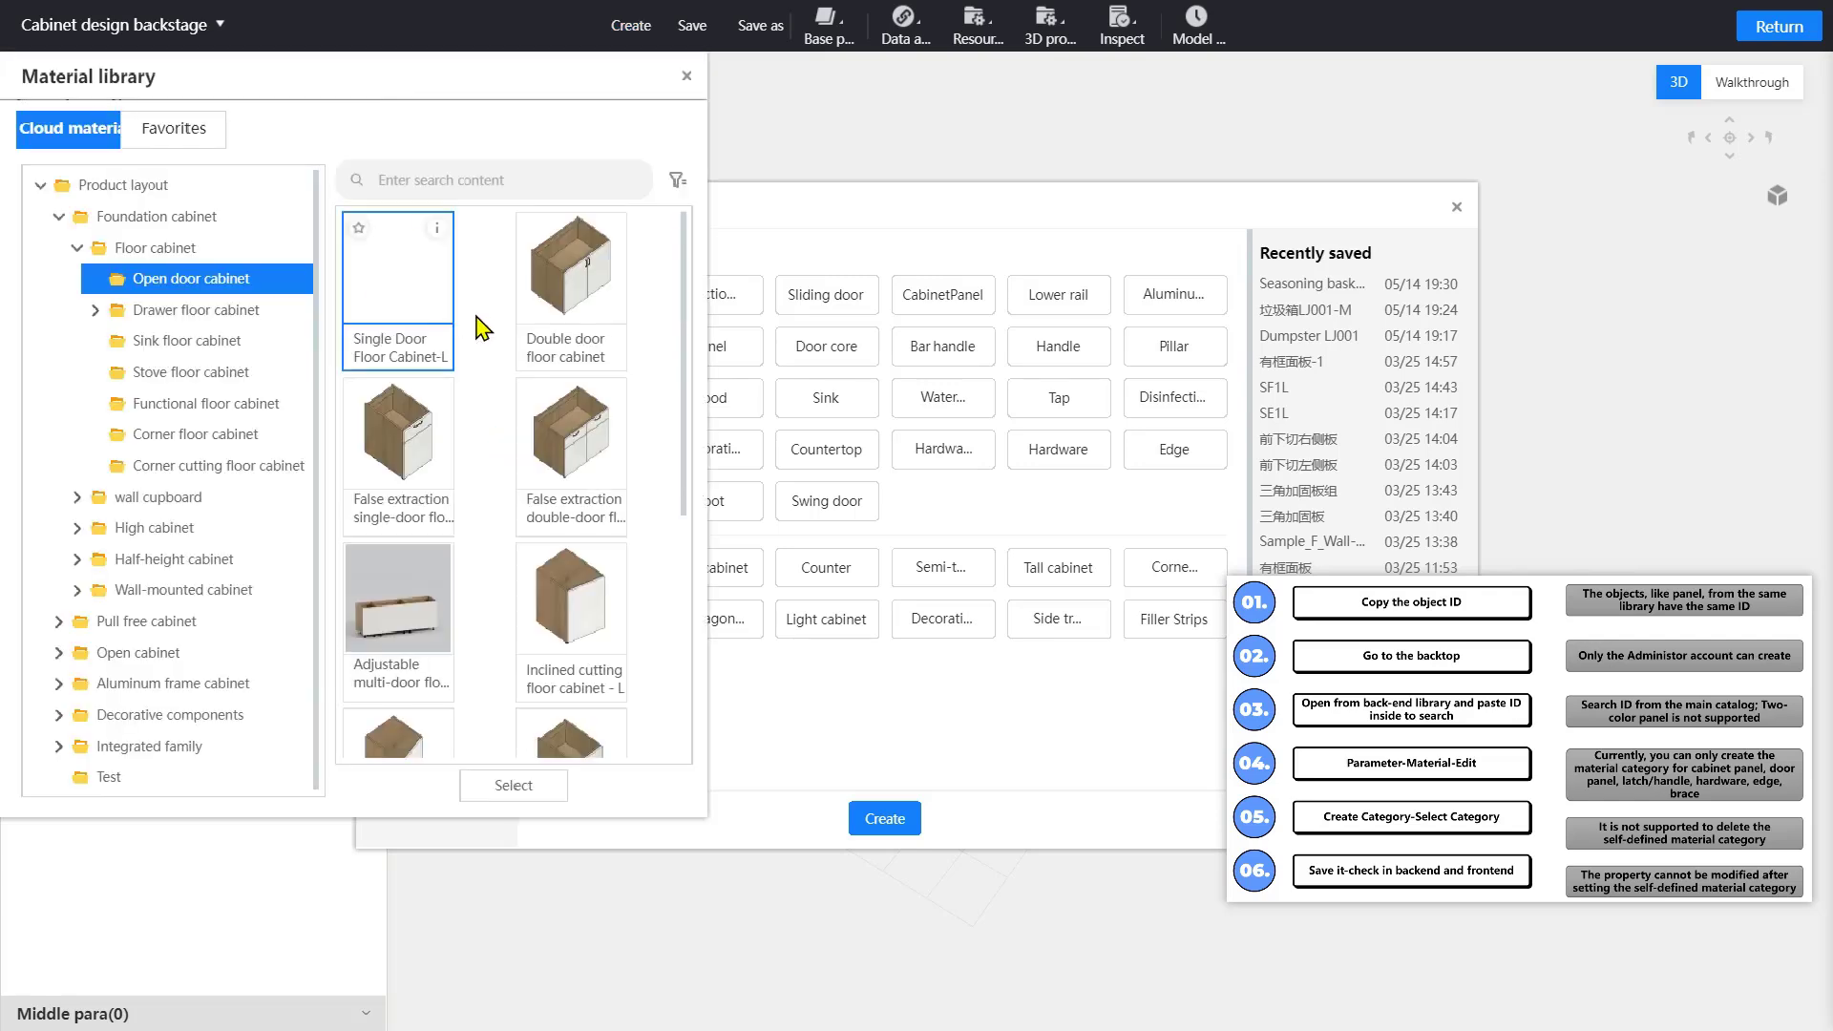
pyautogui.click(685, 84)
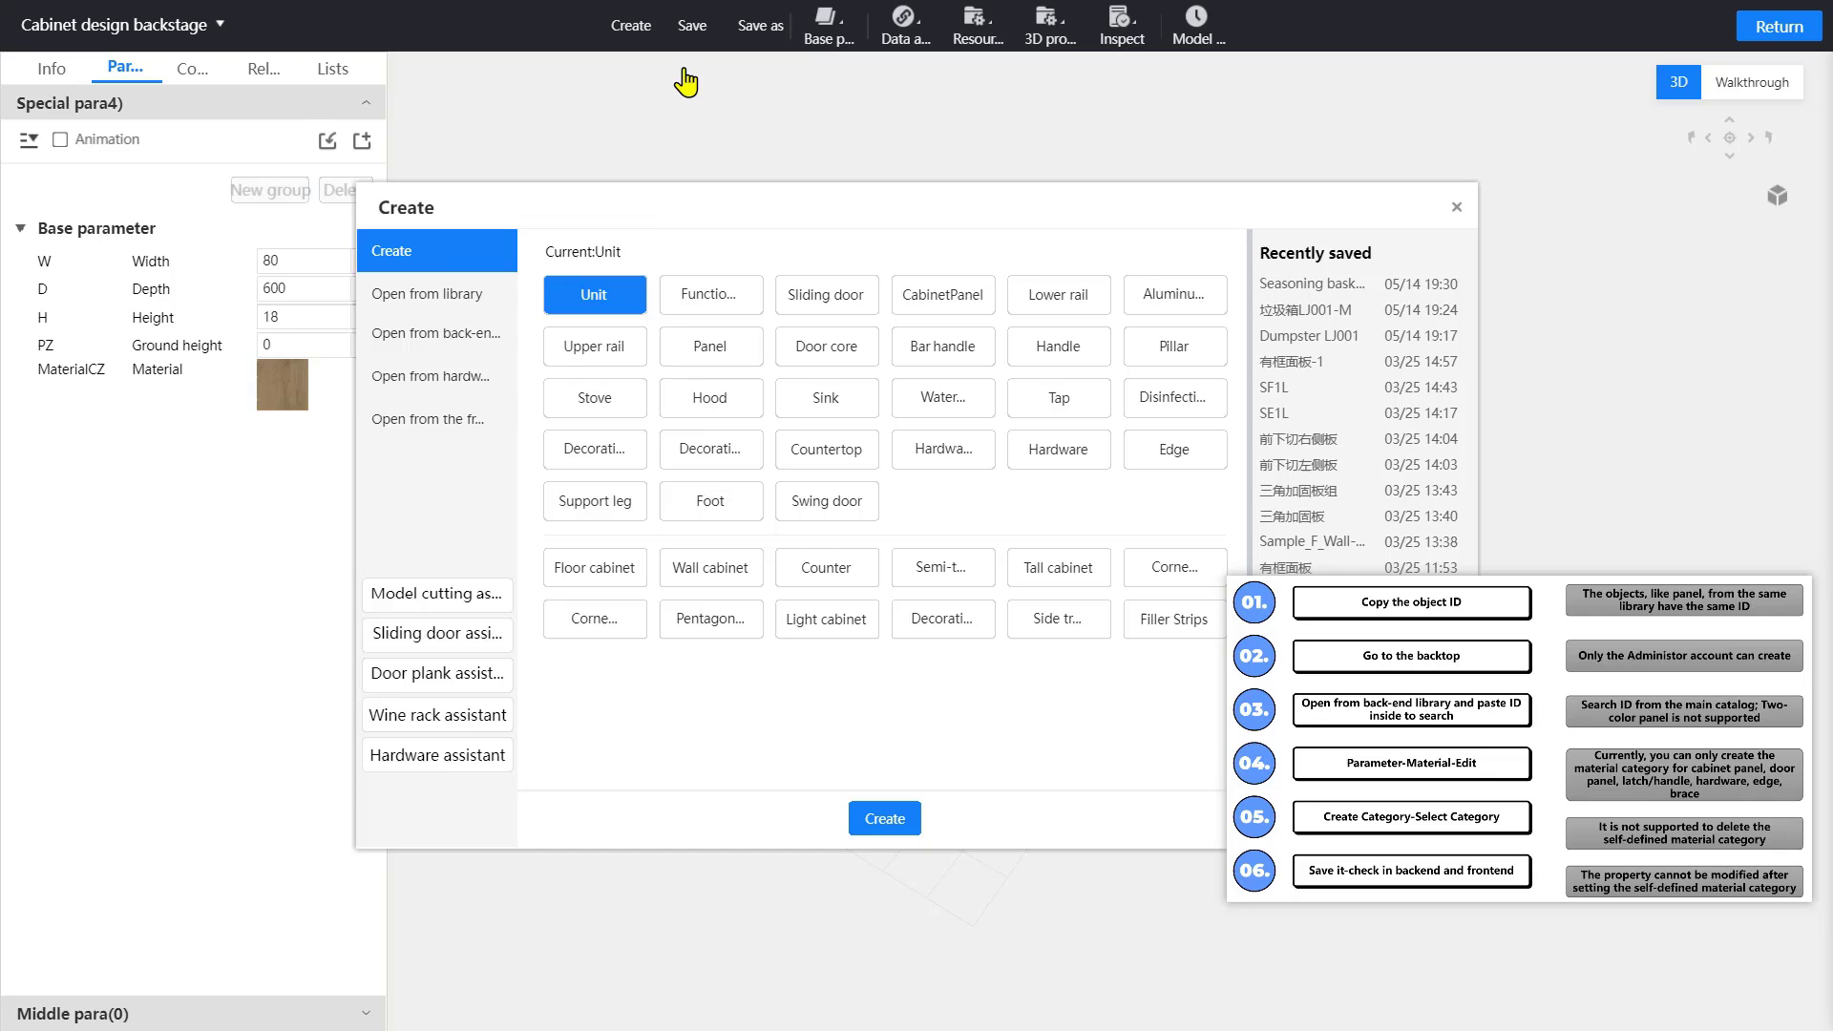
pyautogui.click(436, 340)
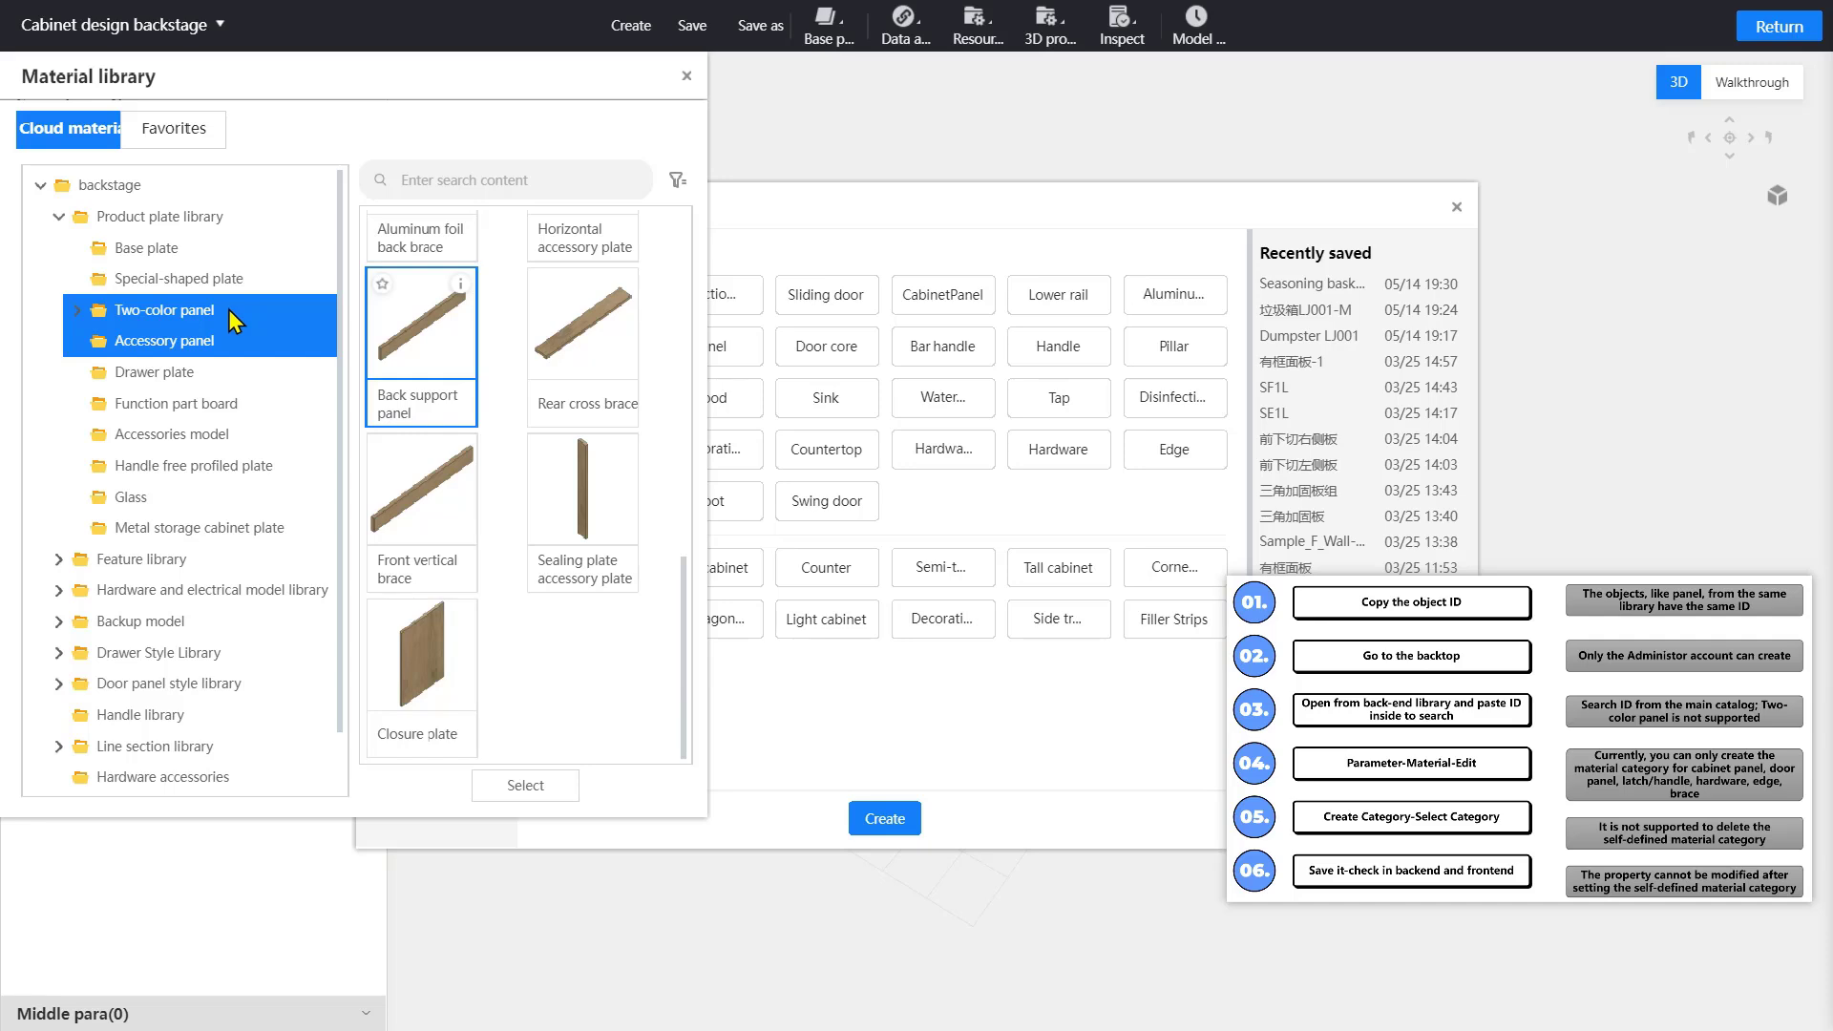
pyautogui.click(687, 77)
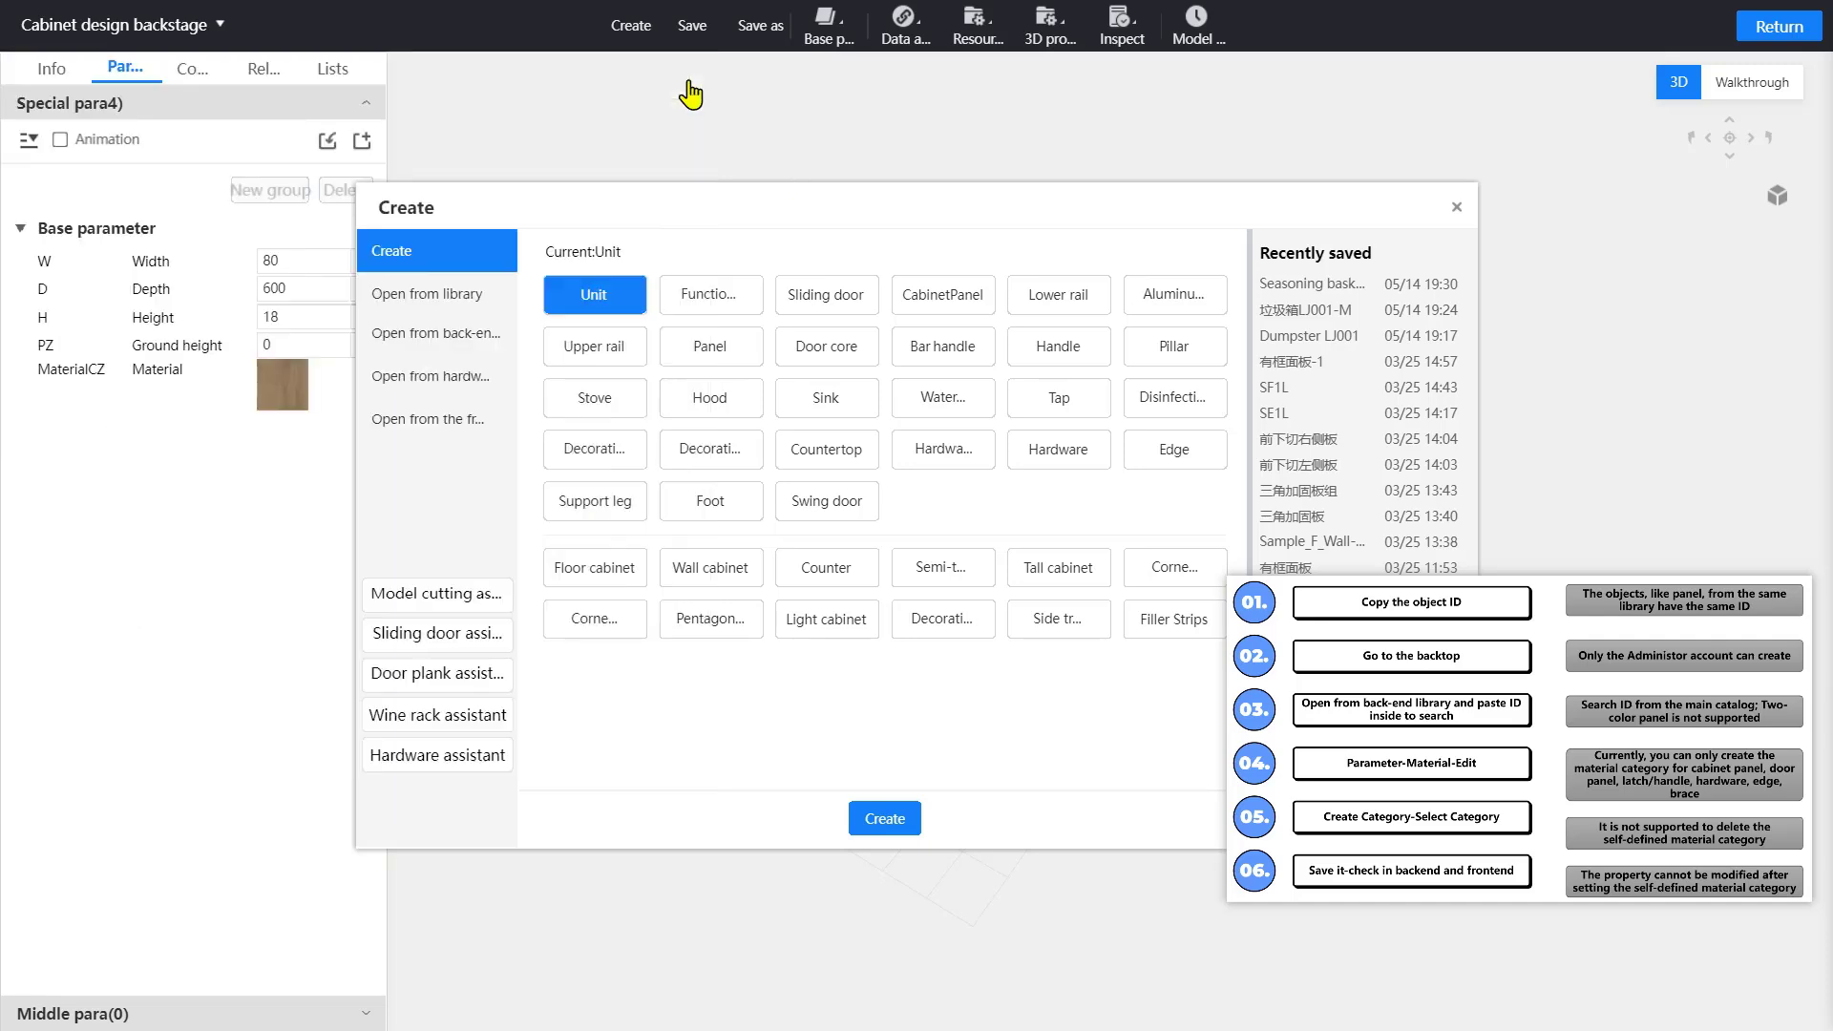
# Open Single Door Floor Cabinet-L from the library in place of the current object and check its All materials options
pyautogui.click(444, 303)
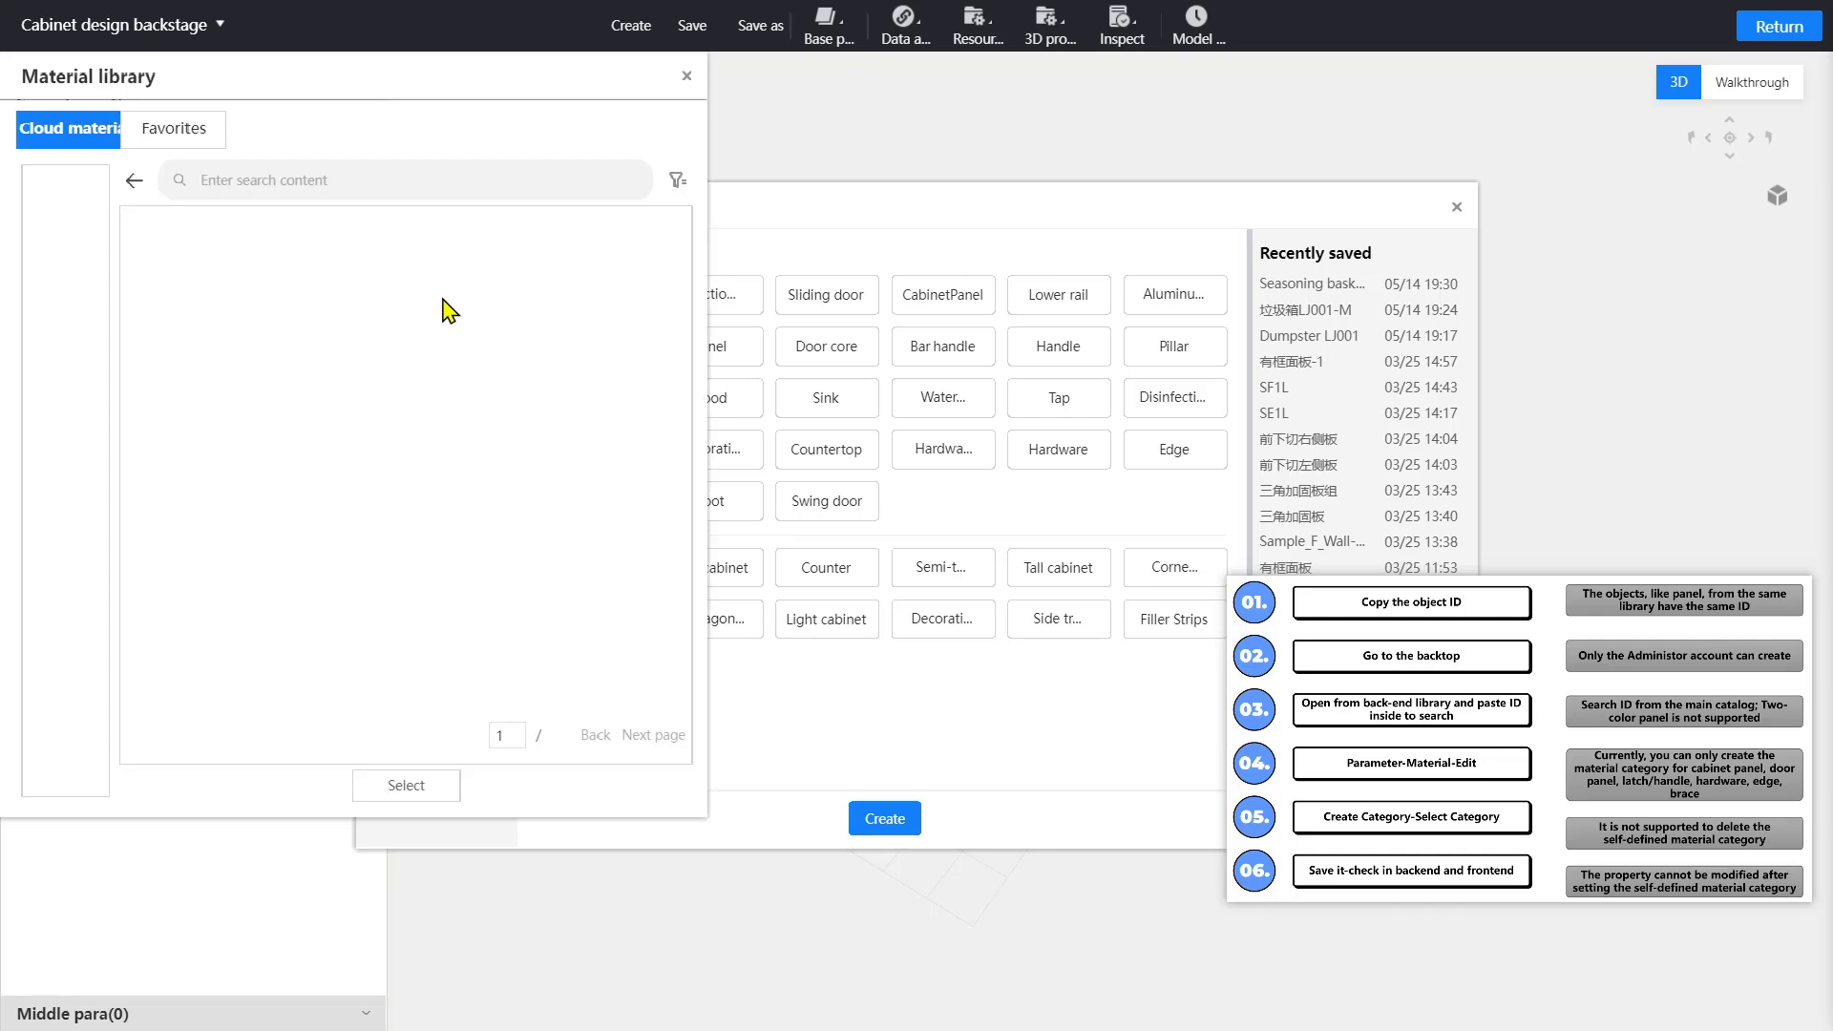
pyautogui.doubleClick(387, 297)
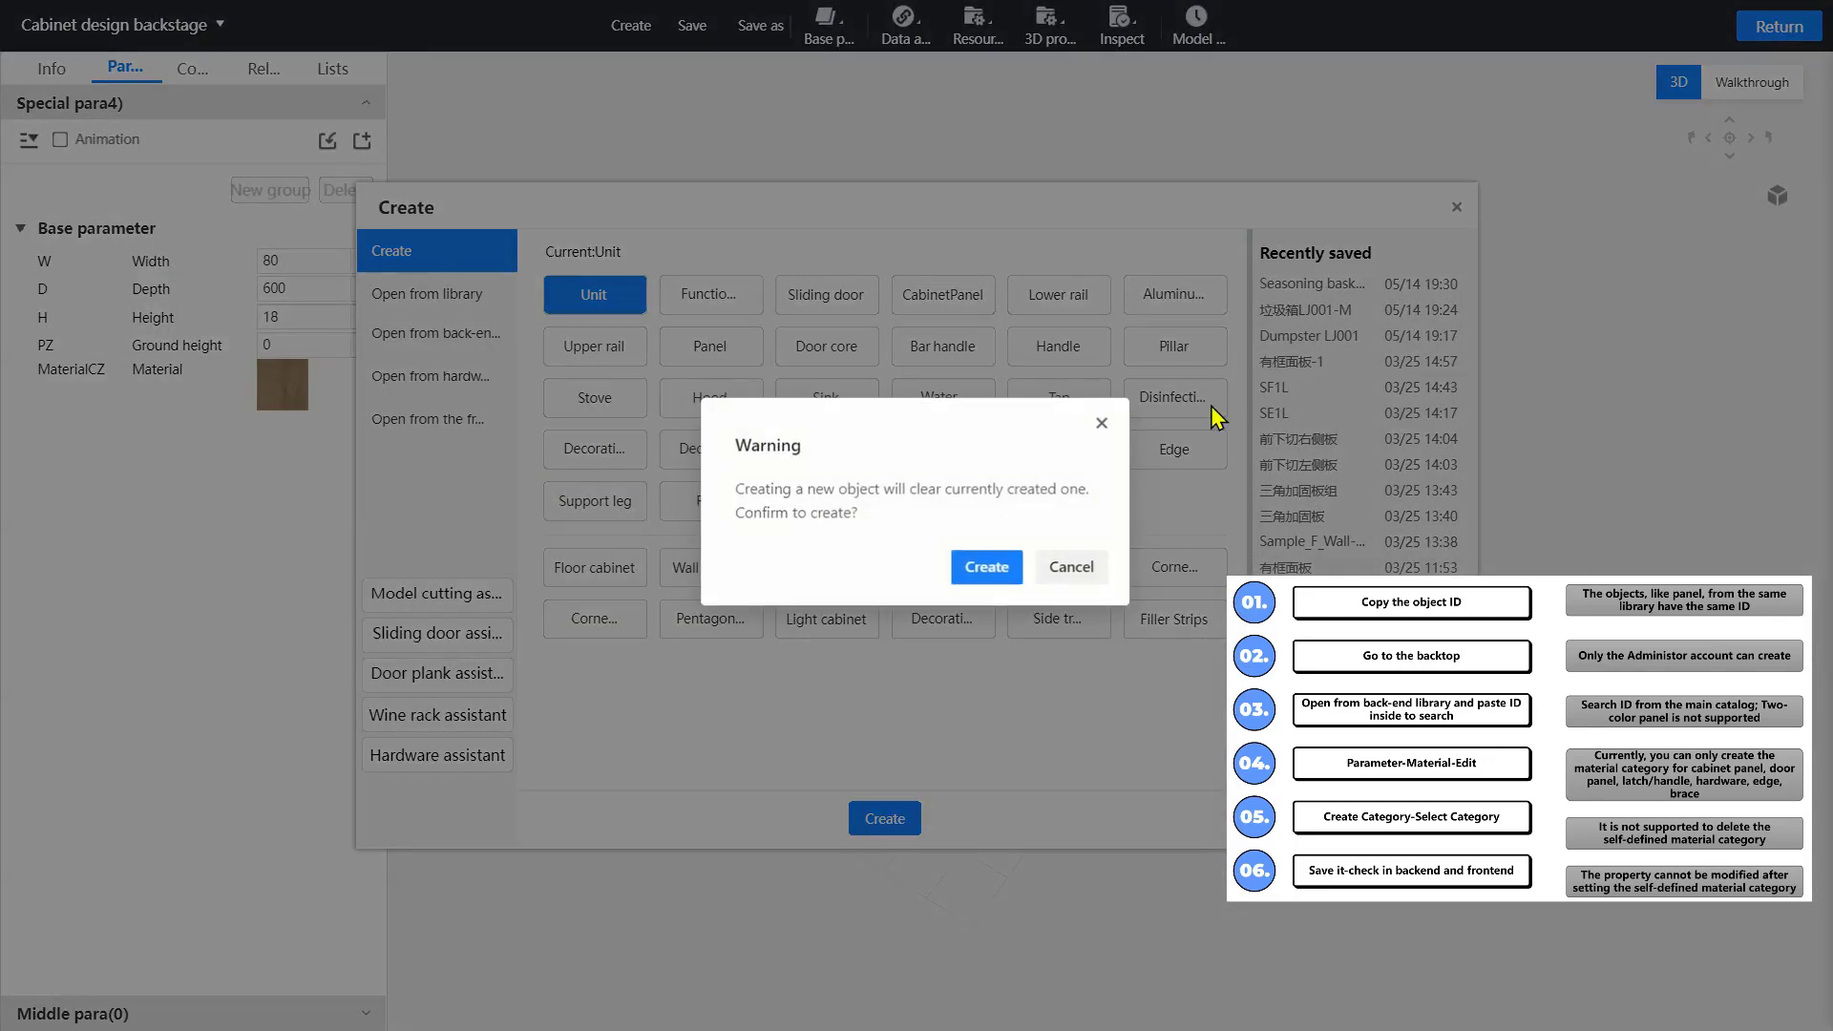
pyautogui.click(999, 570)
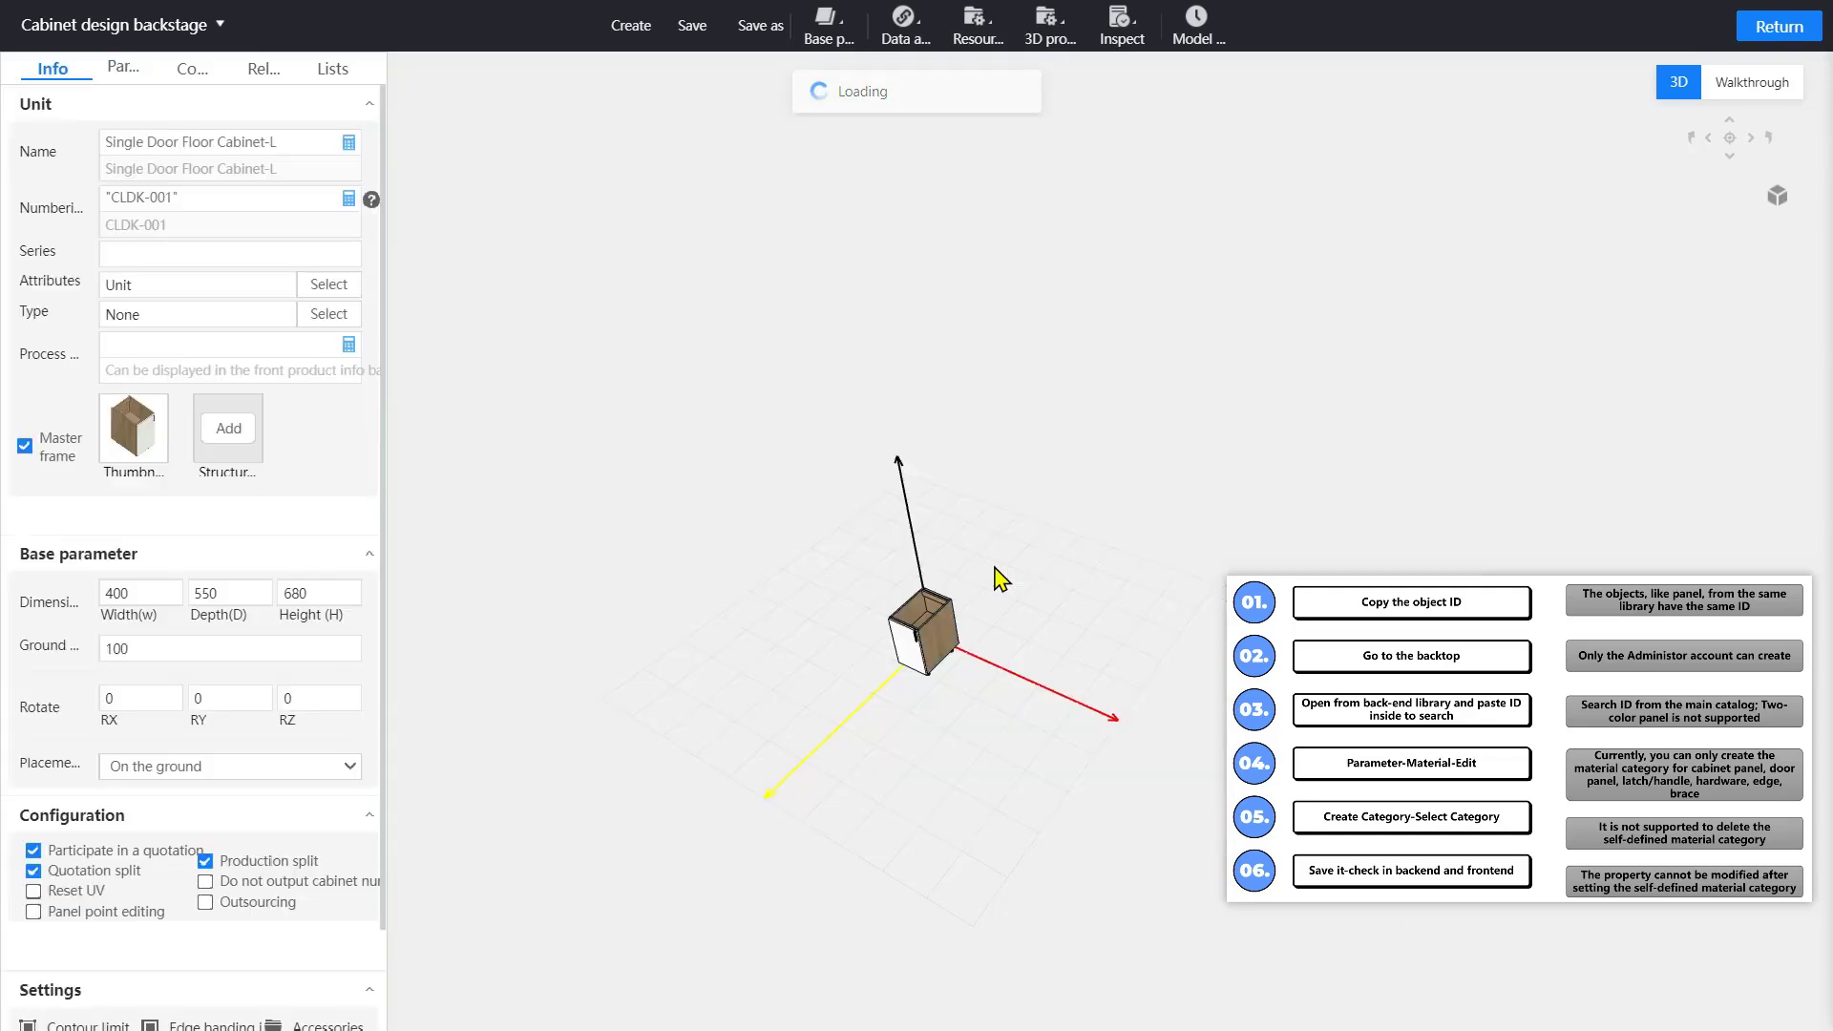
pyautogui.rightClick(961, 571)
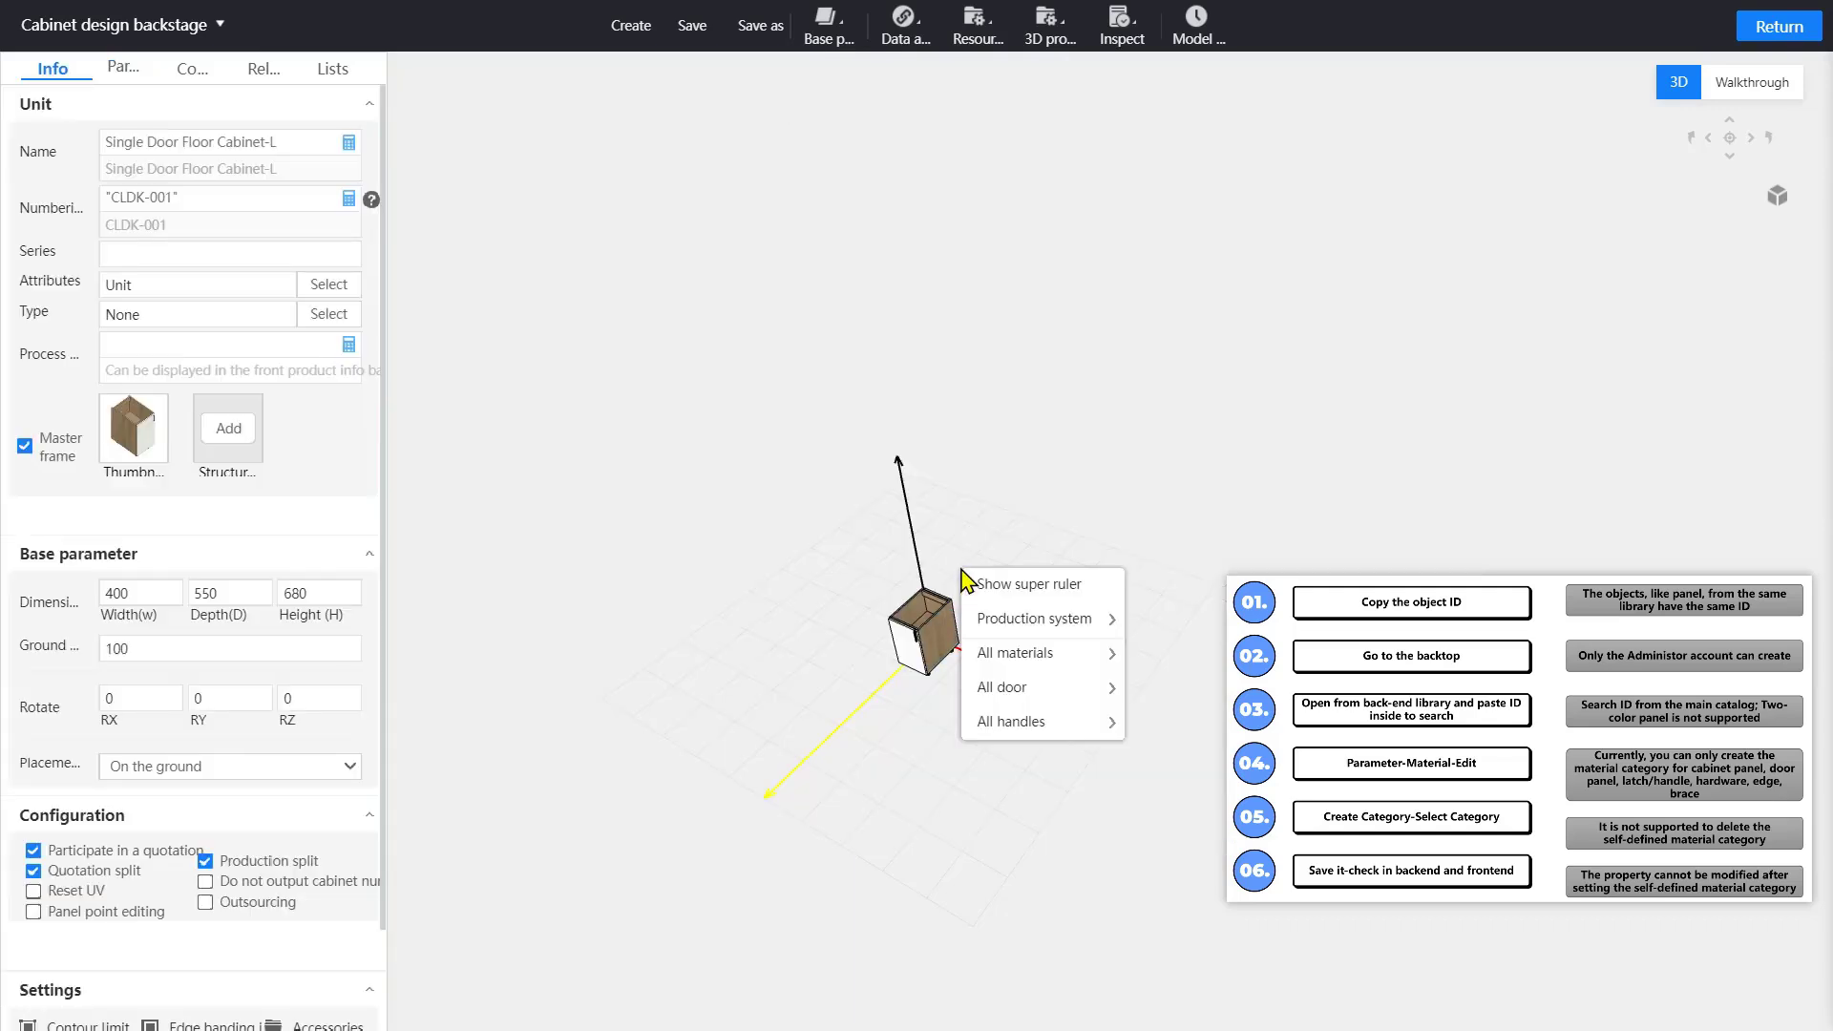
pyautogui.moveTo(1014, 661)
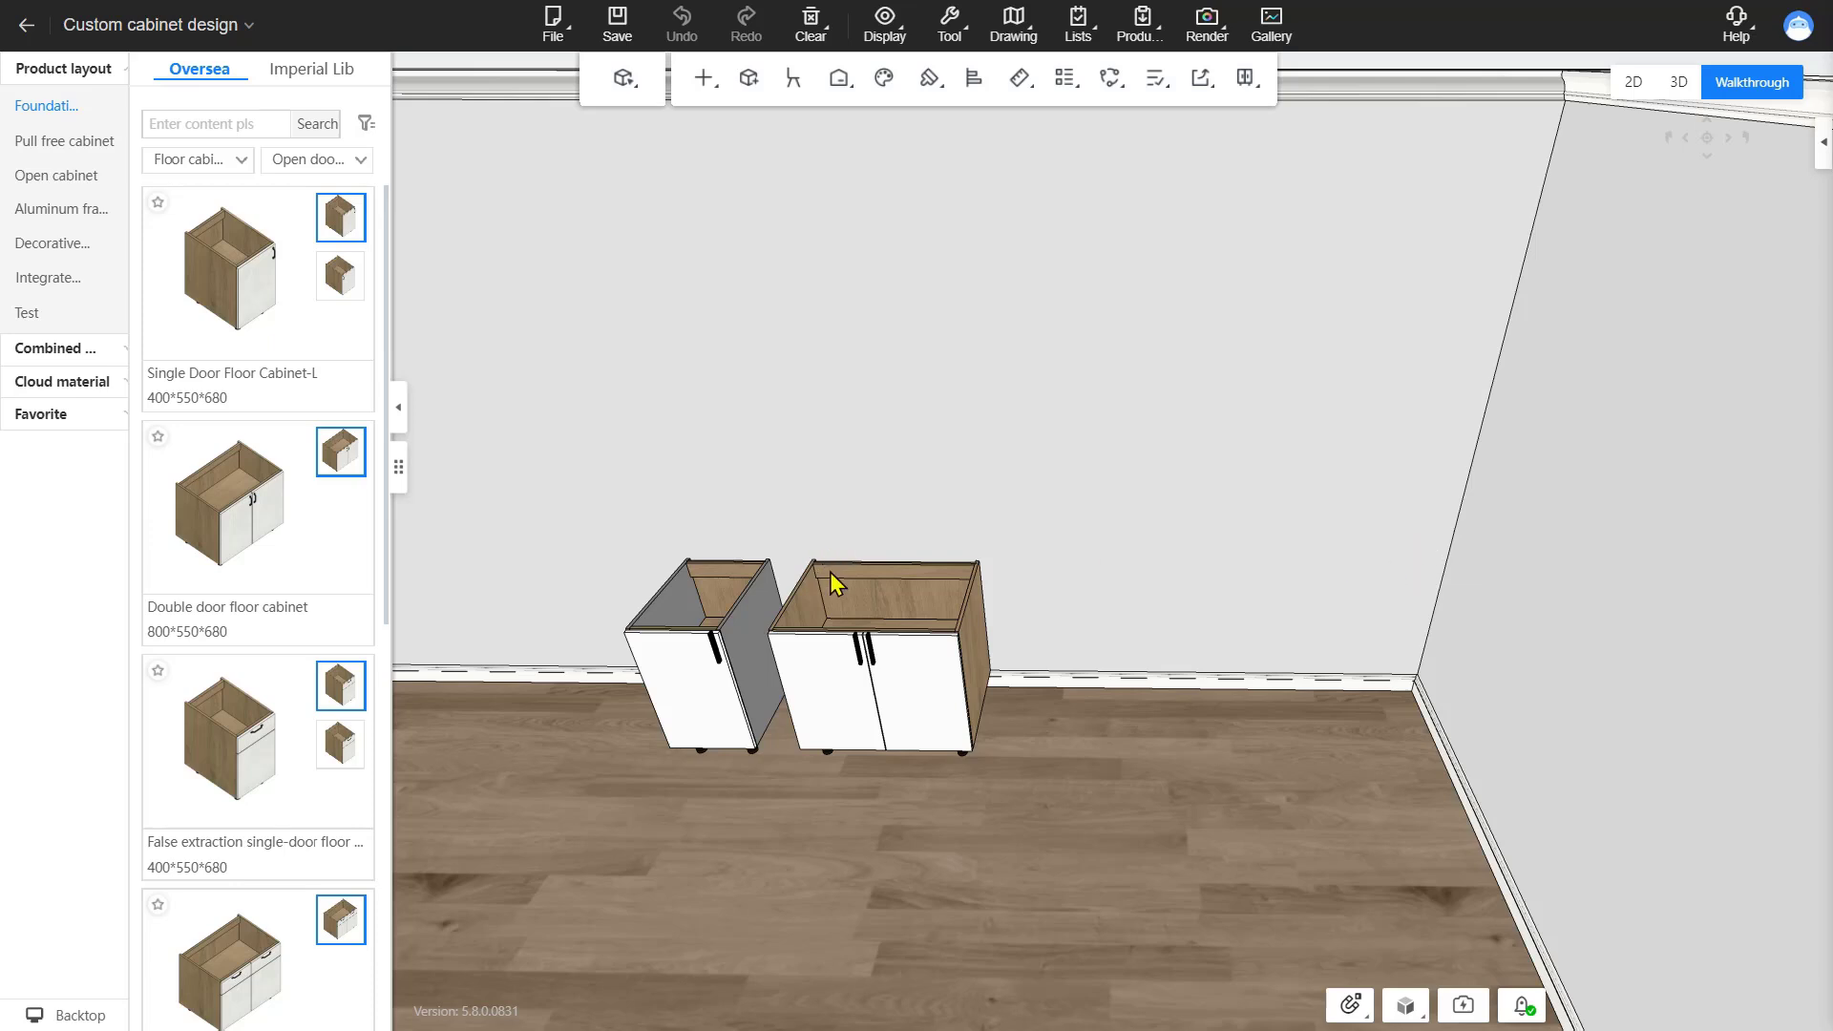
# Inspect the double door floor cabinet's style design materials in the room, including the material choices for TB-panel, without changing them
pyautogui.click(858, 586)
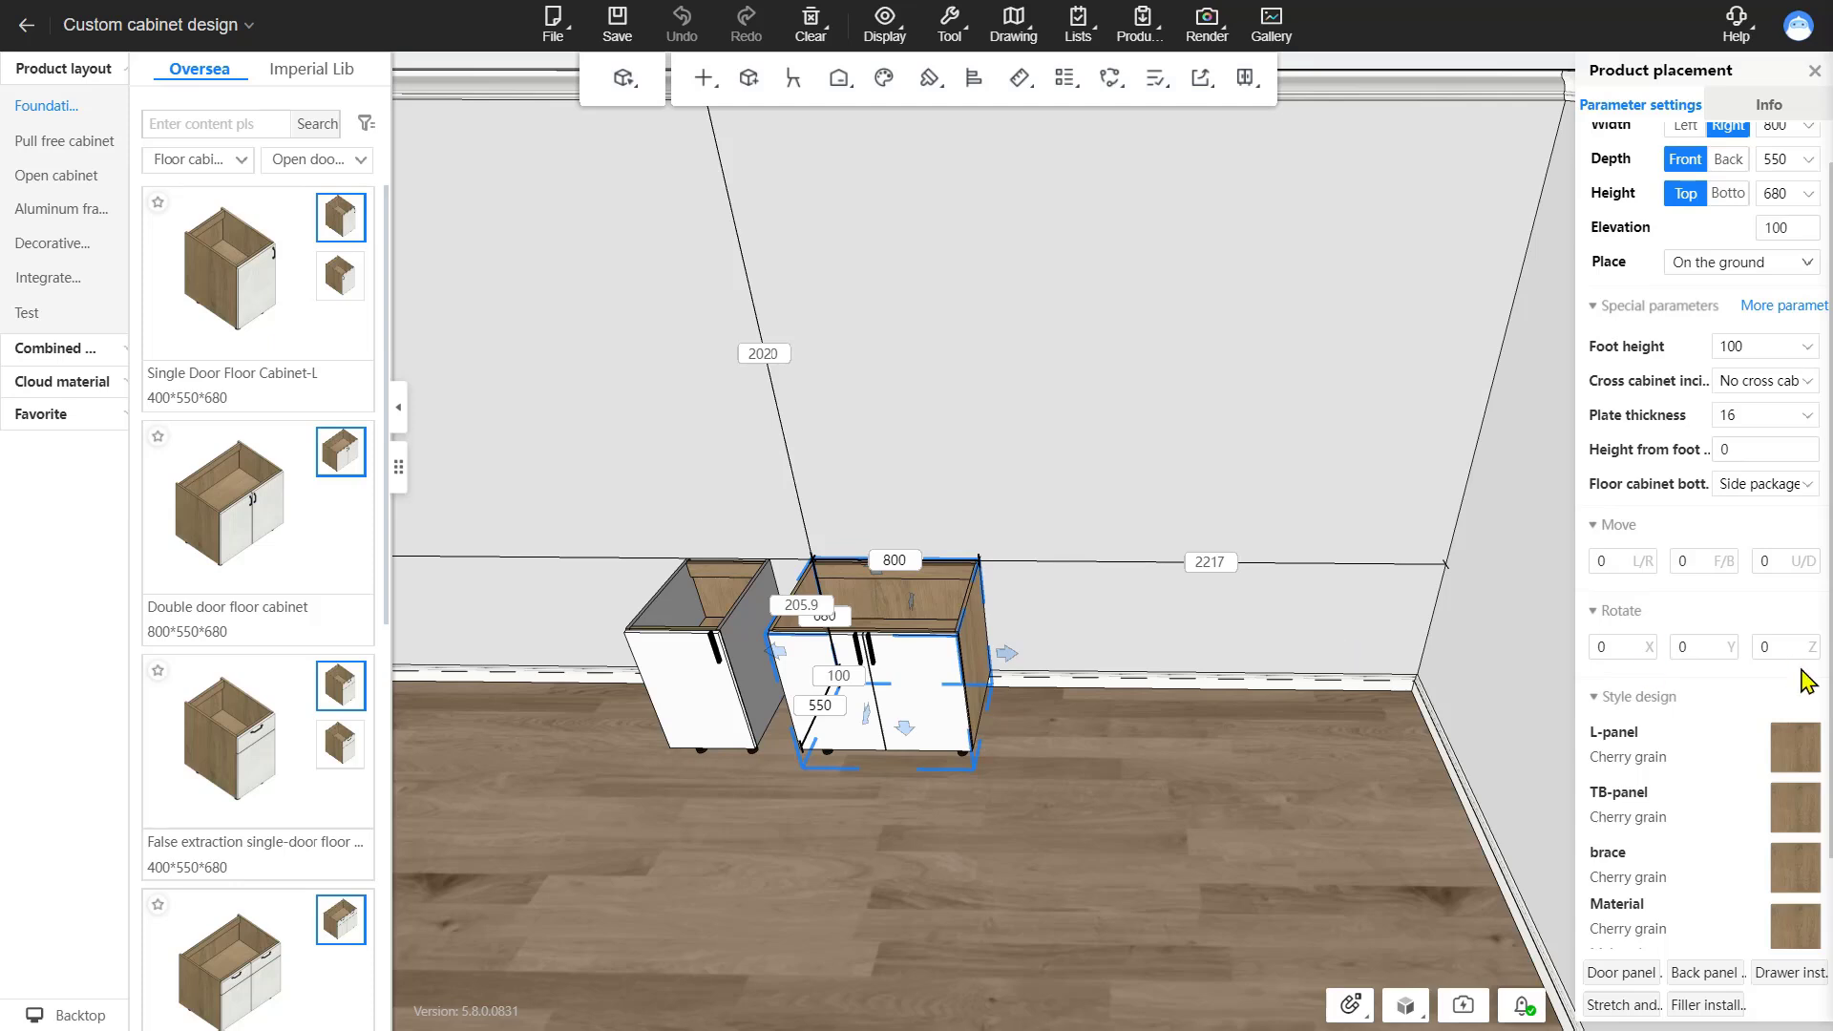
pyautogui.scroll(-1, 1669, 573)
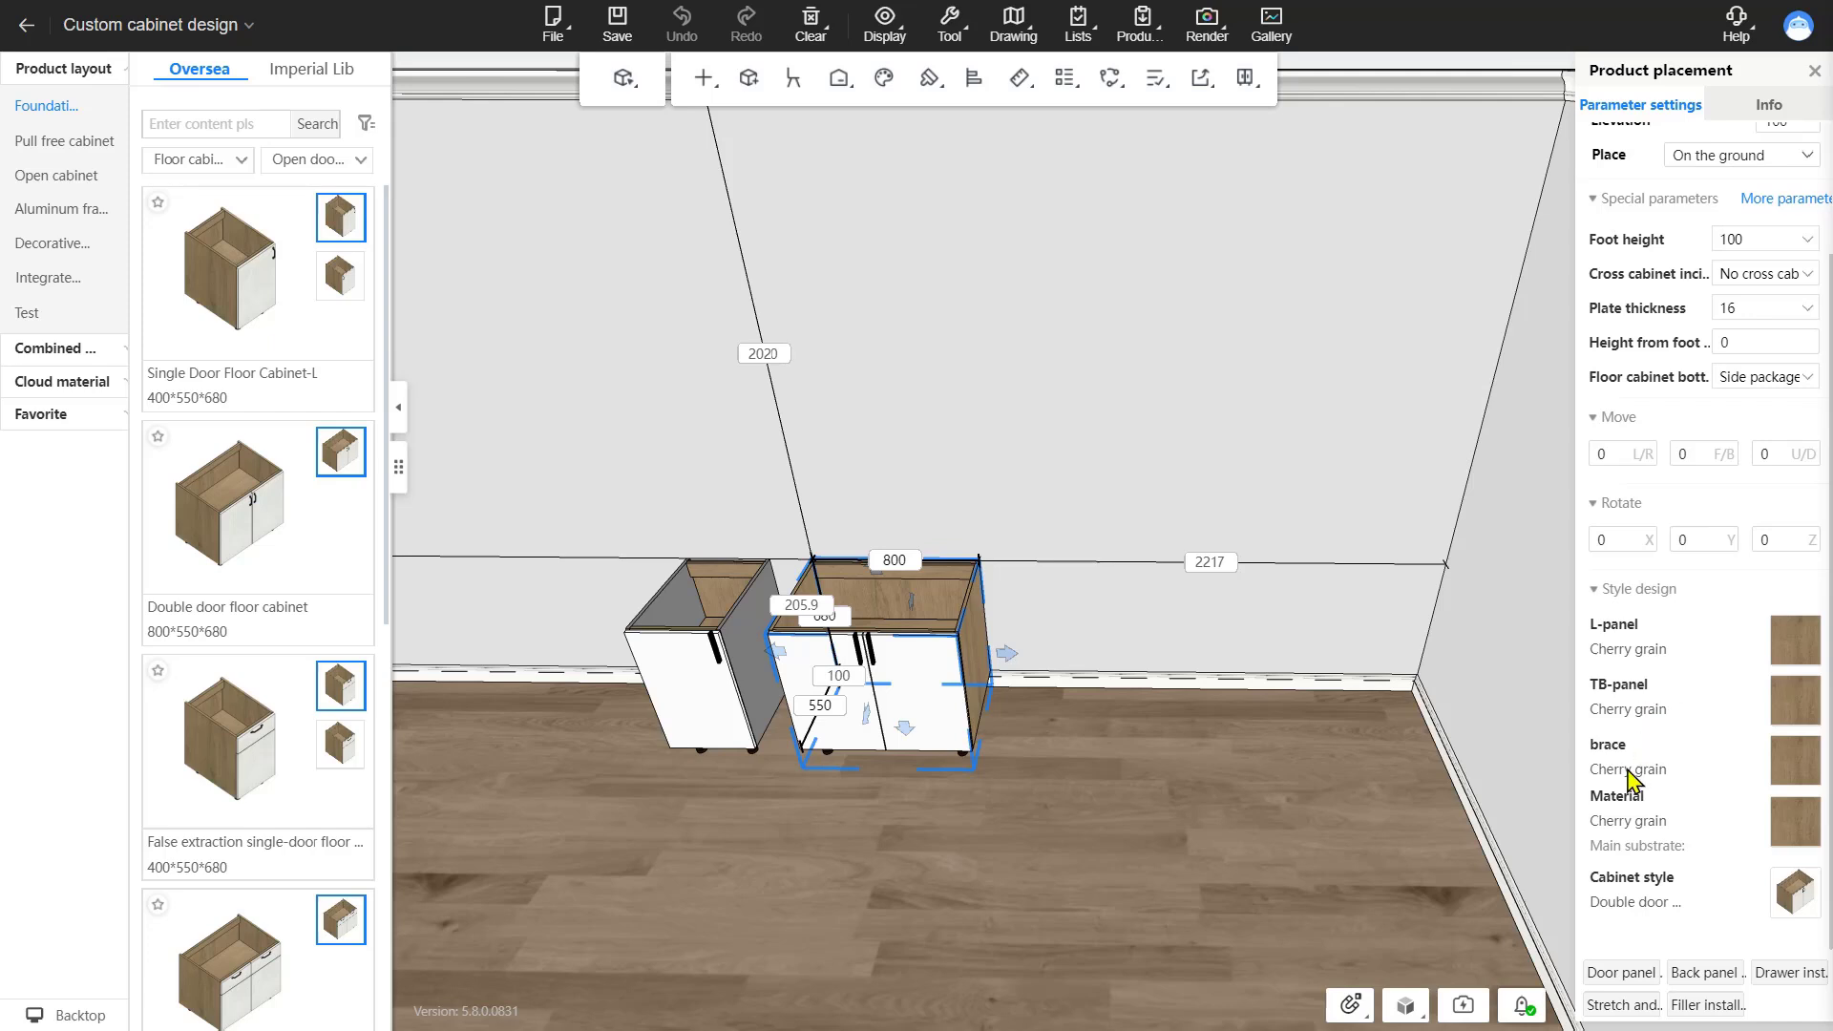
pyautogui.moveTo(1788, 704)
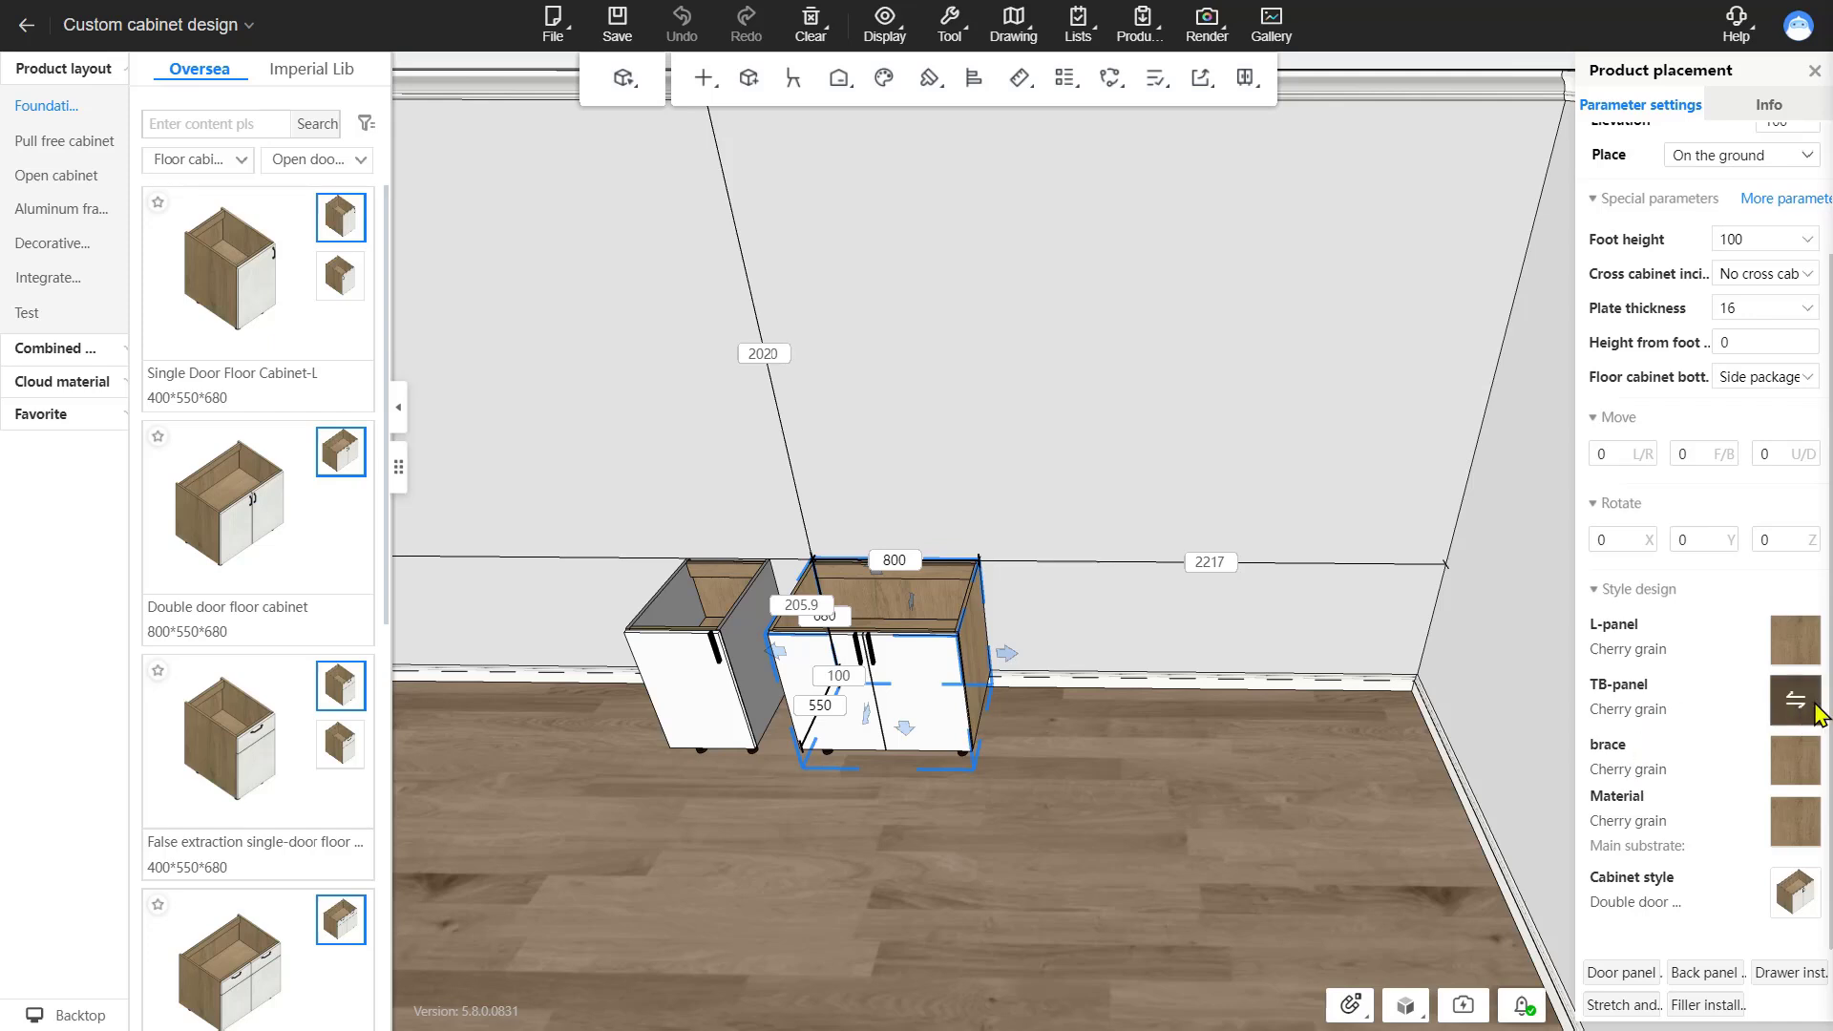
pyautogui.click(1814, 712)
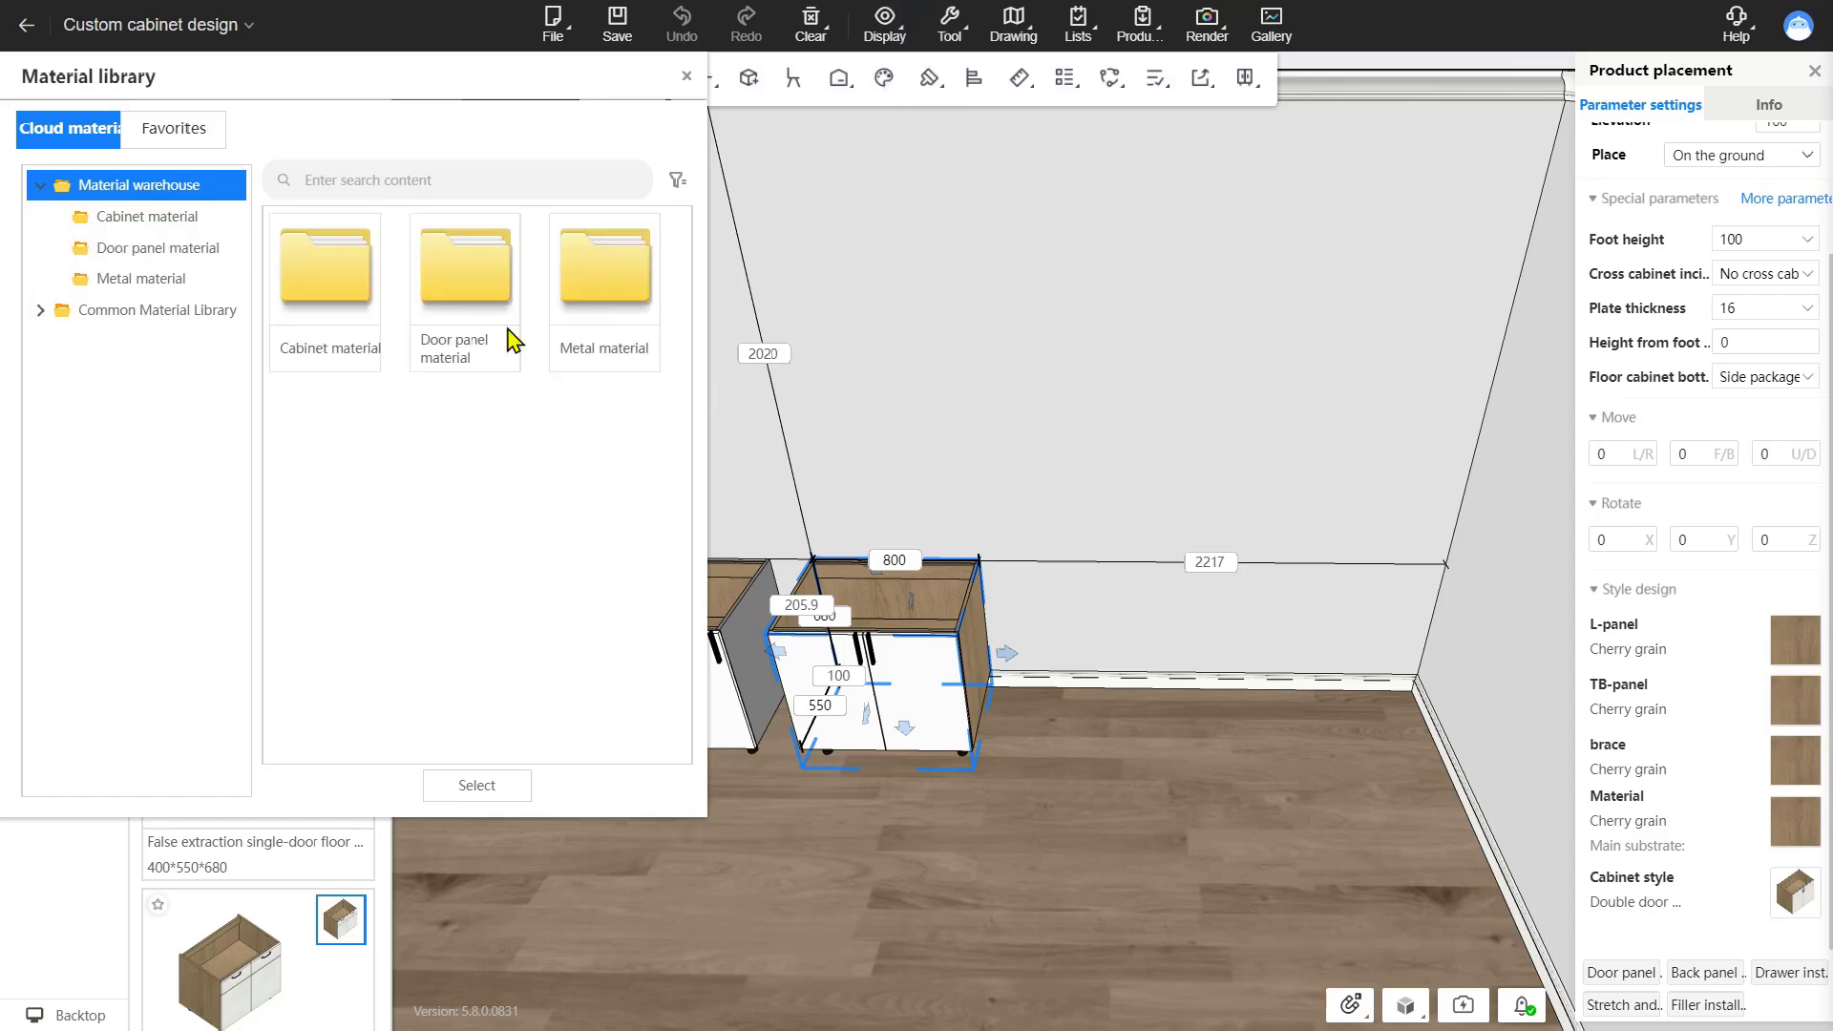
pyautogui.click(688, 76)
pyautogui.click(1022, 463)
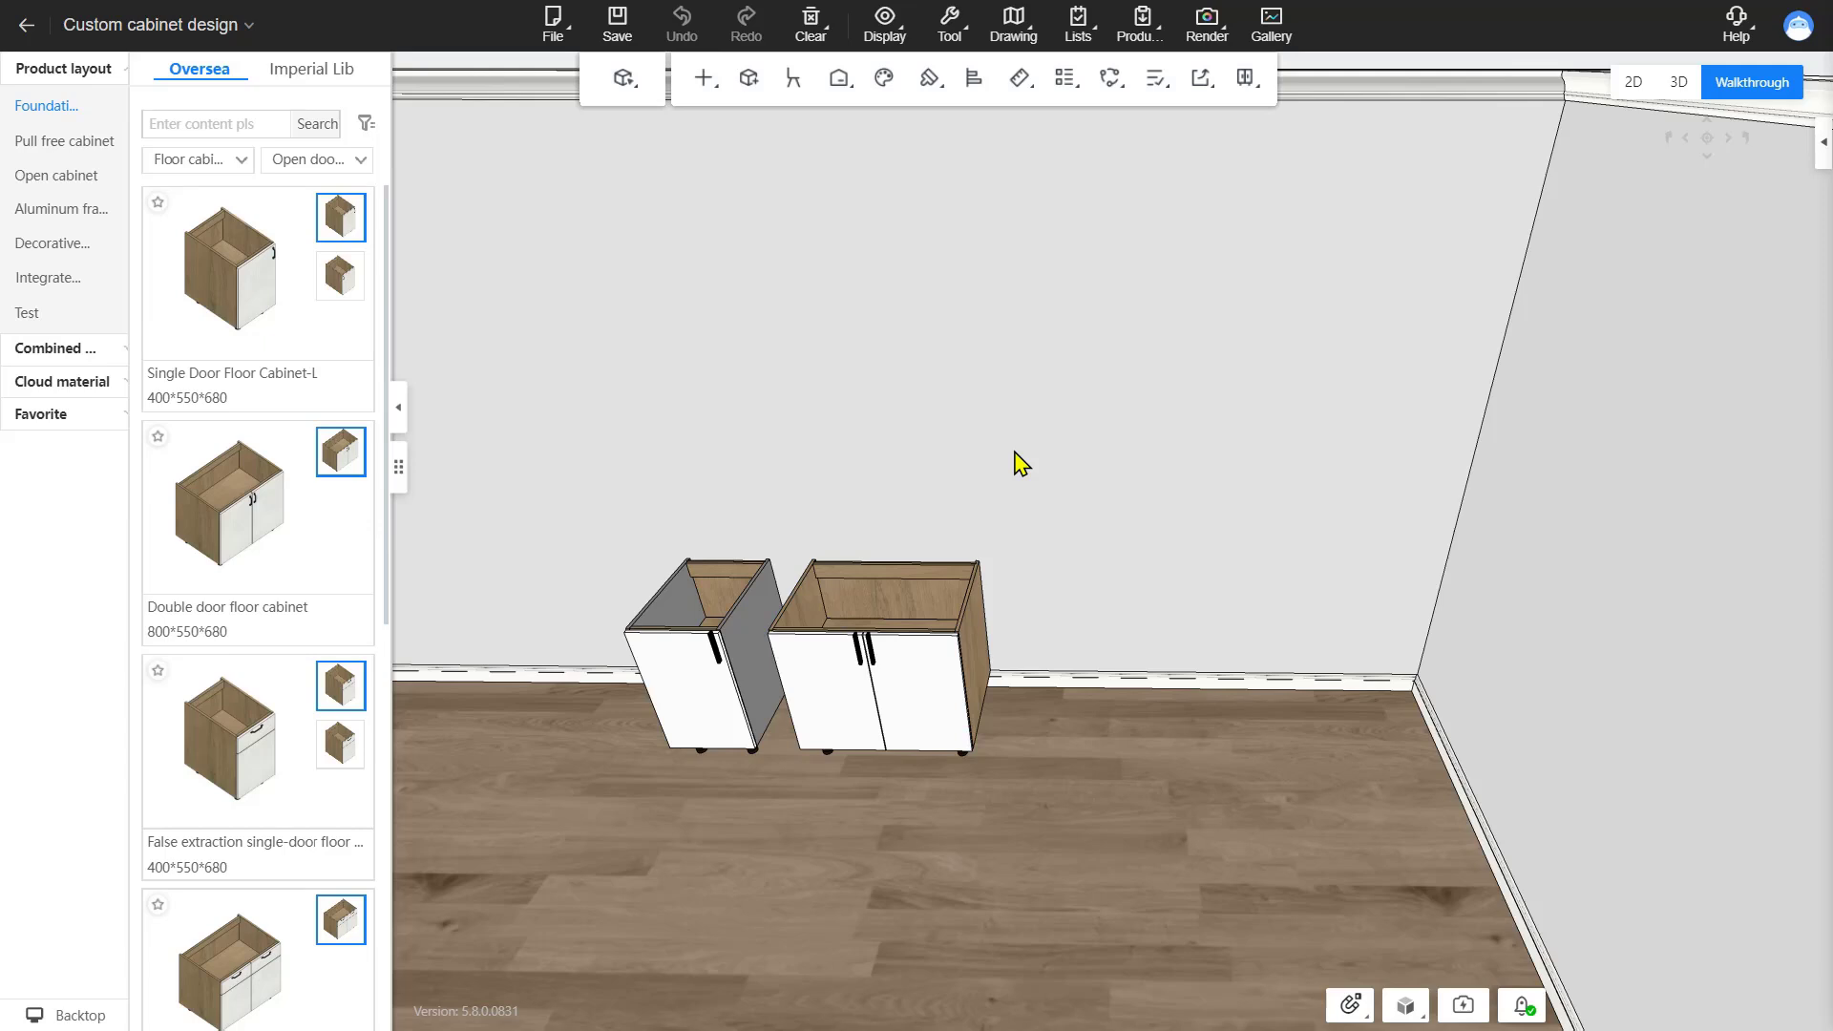
# Check the whole scene's All materials options for the custom TB-panel and brace categories
pyautogui.rightClick(1020, 463)
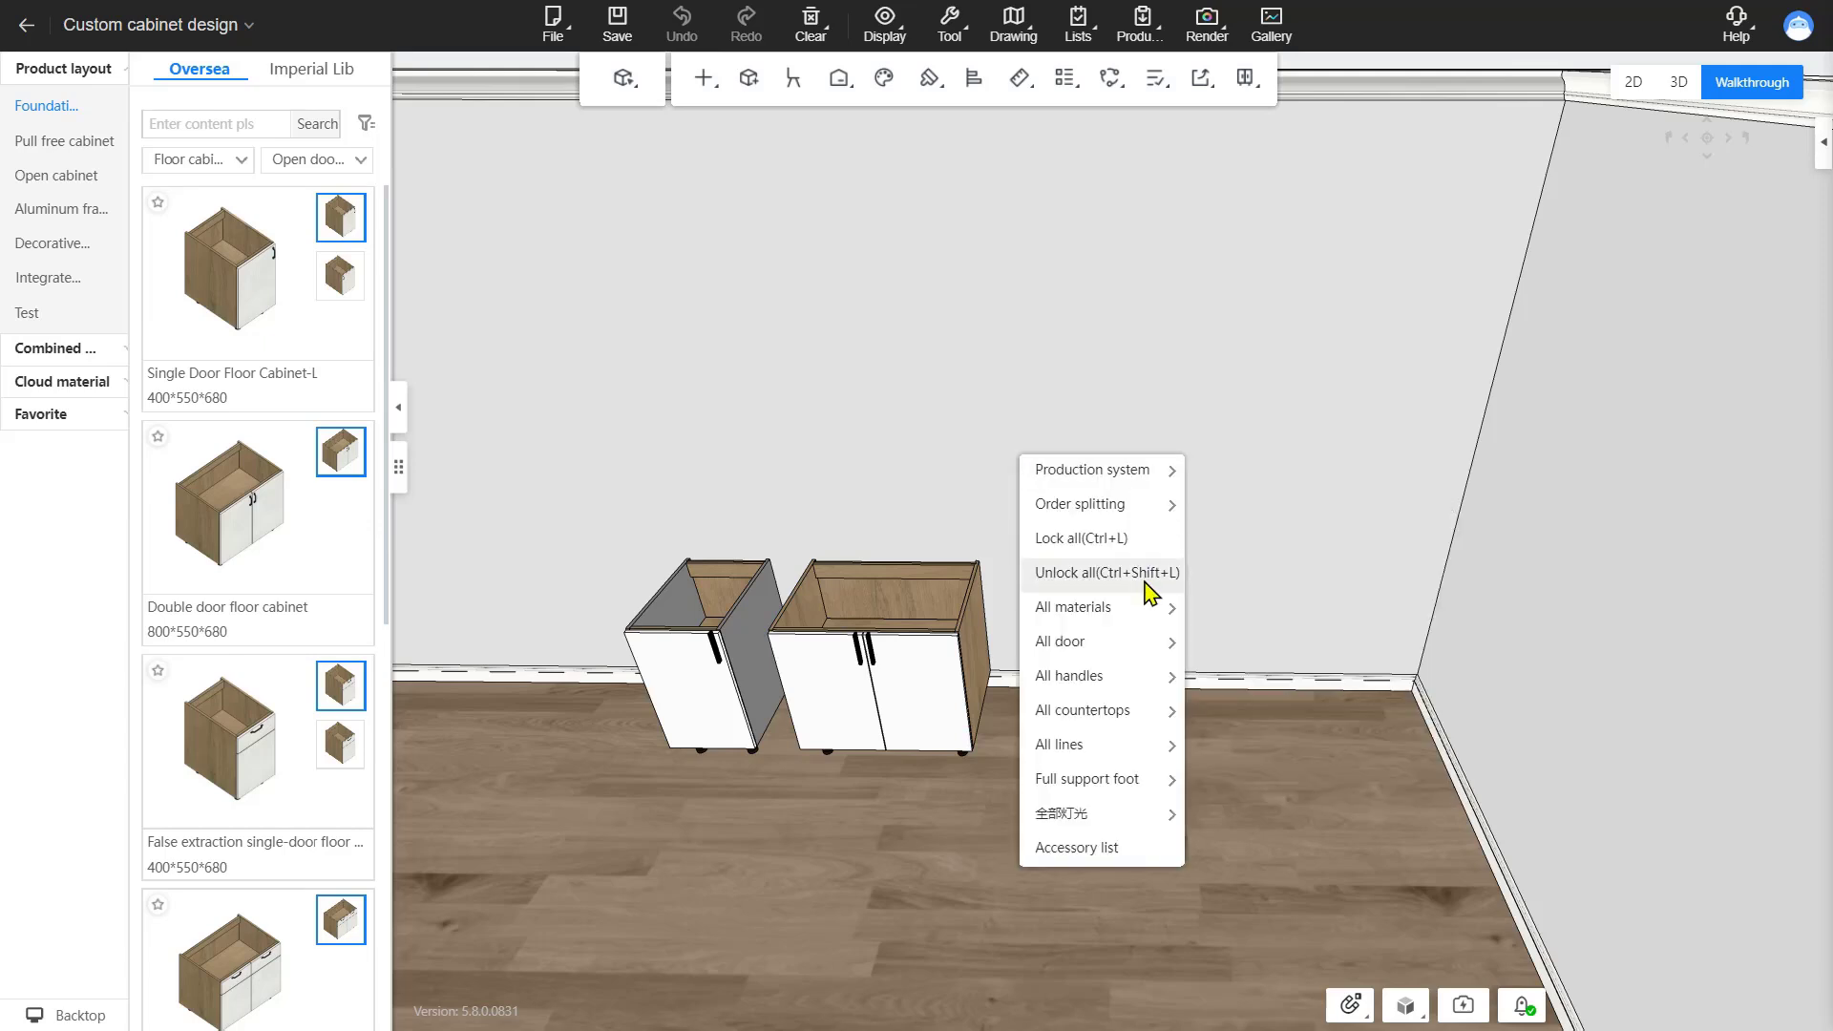
pyautogui.moveTo(1147, 616)
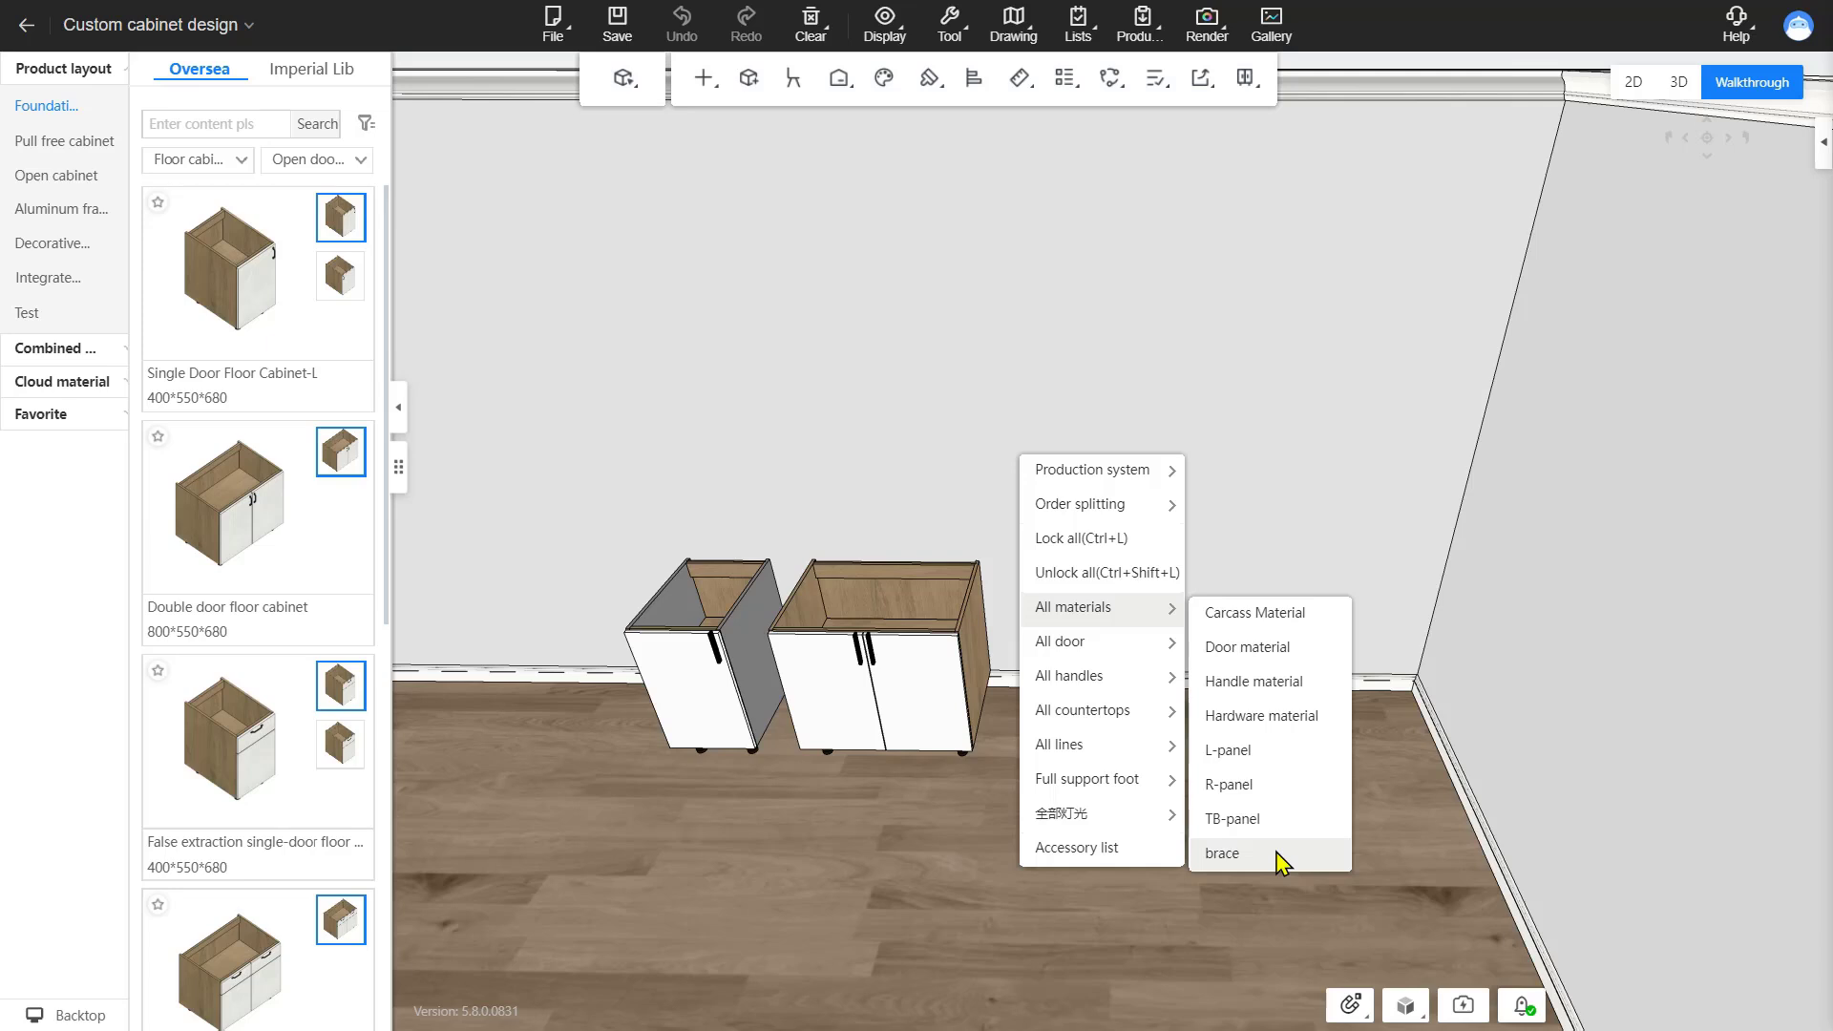
pyautogui.click(1241, 461)
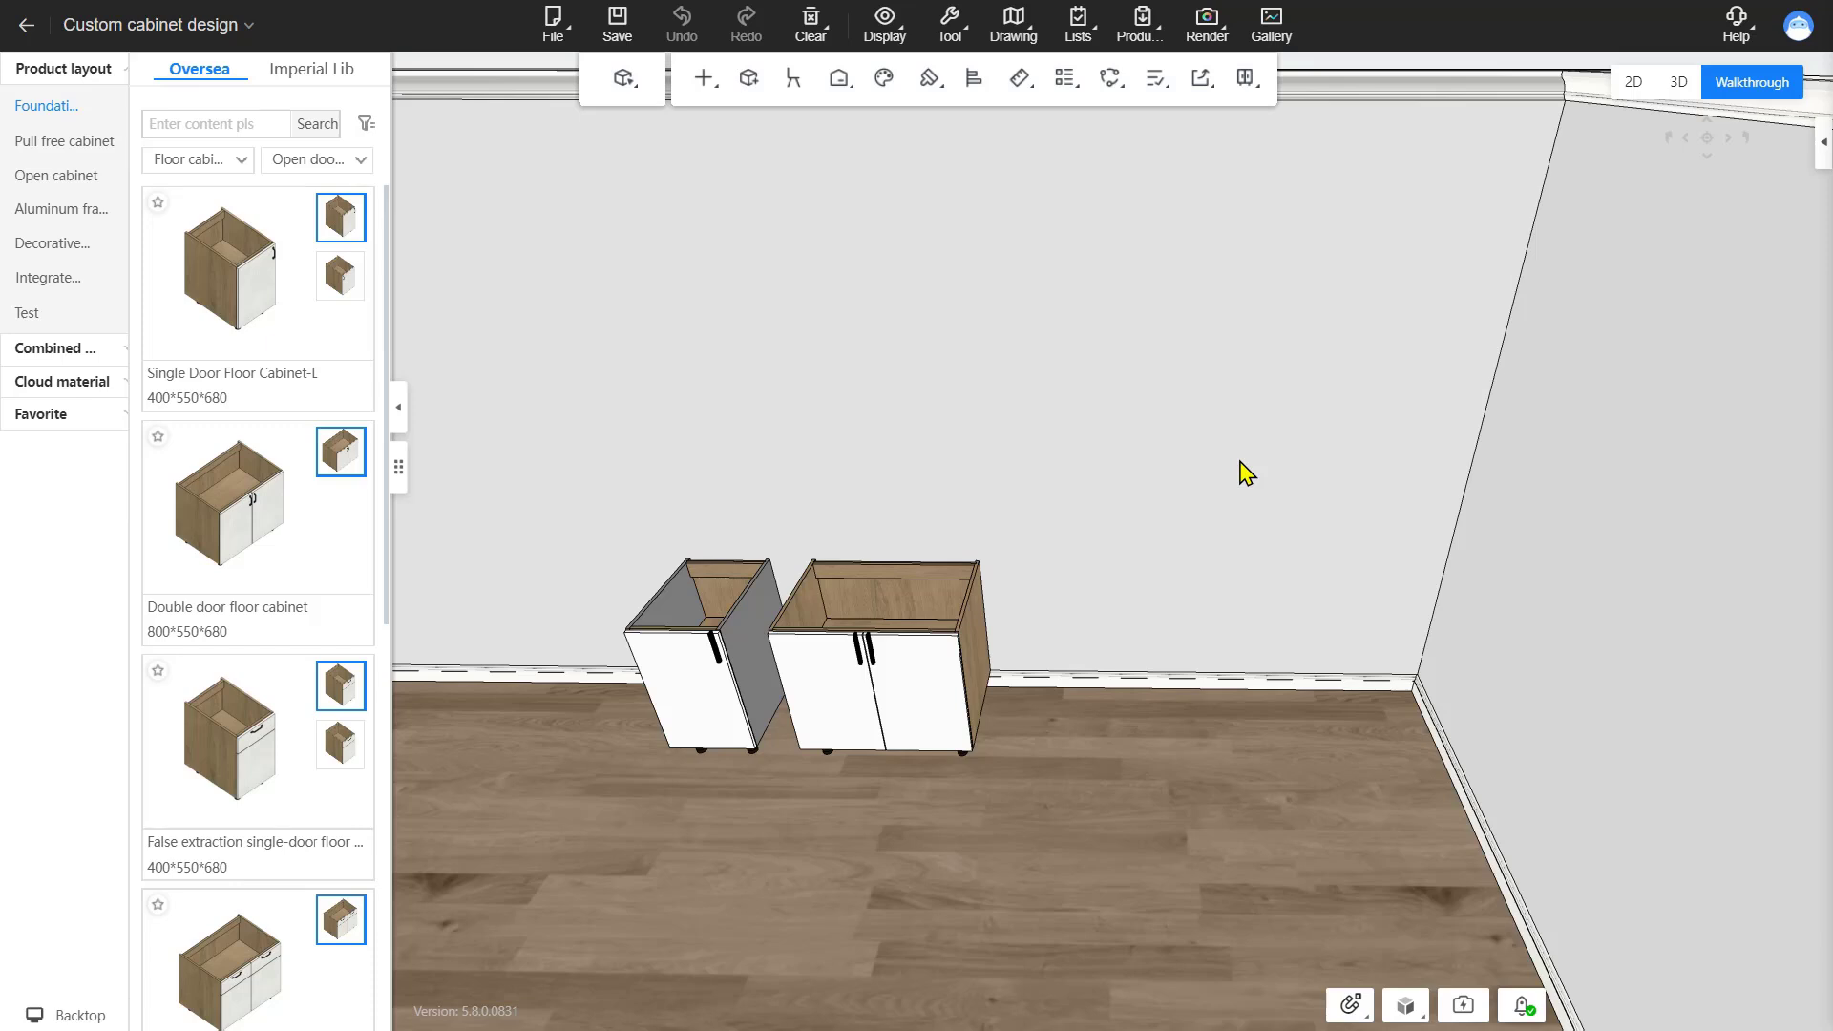
pyautogui.click(1738, 36)
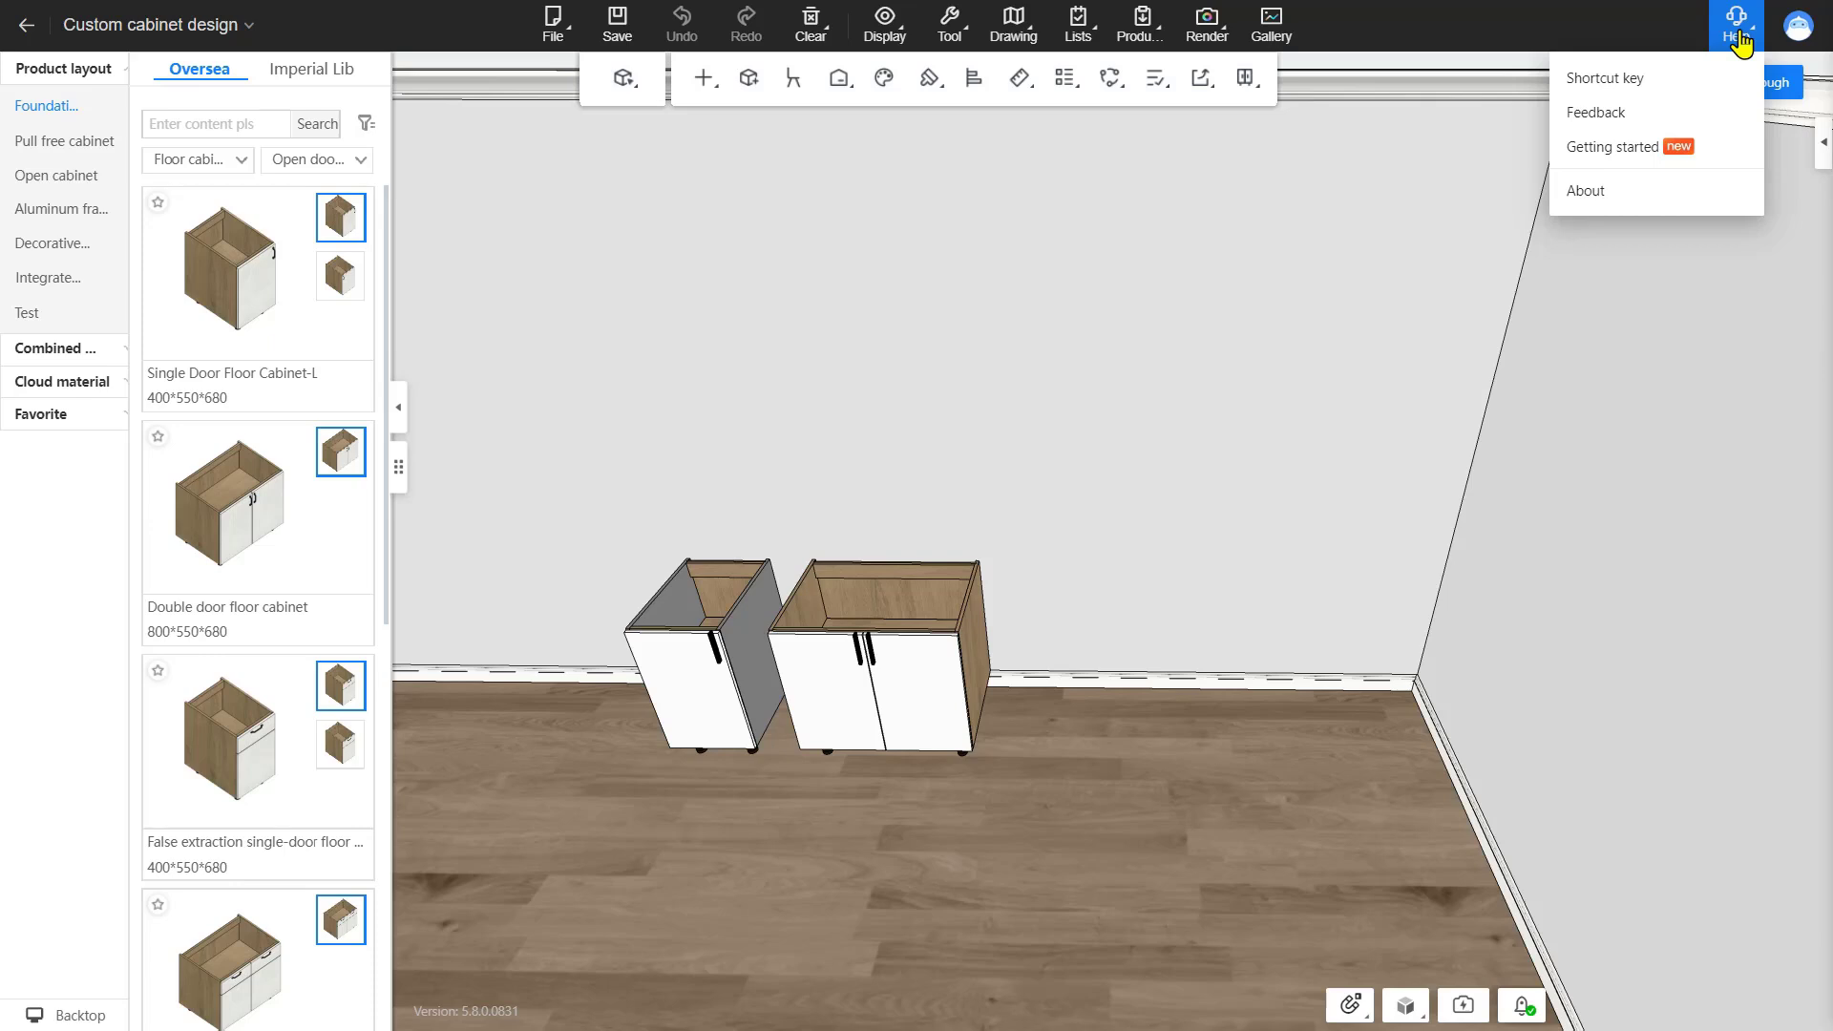